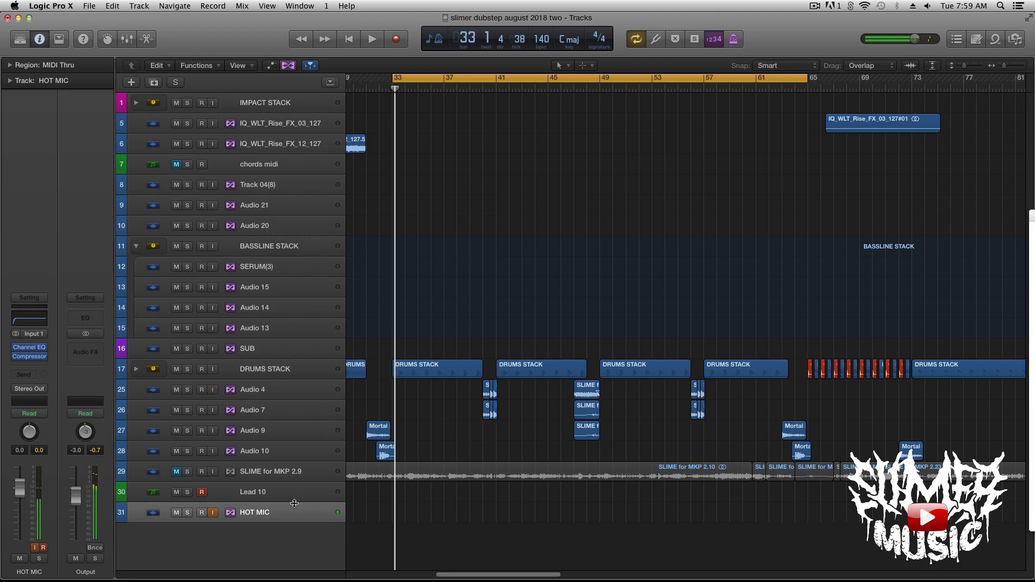
# Create one new software instrument track below the HOT MIC track
pyautogui.click(289, 499)
pyautogui.click(290, 511)
pyautogui.click(131, 83)
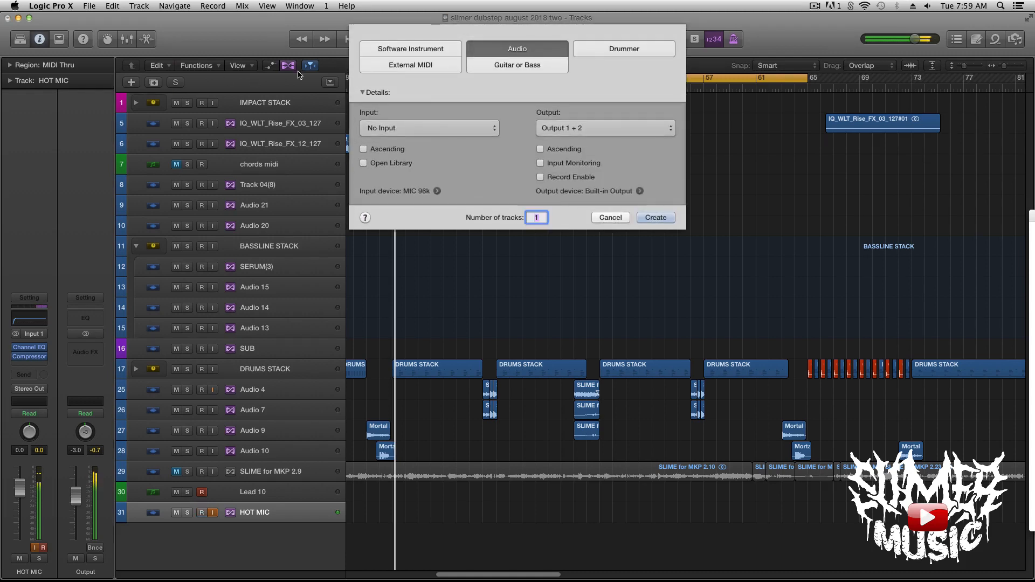
pyautogui.click(410, 49)
pyautogui.click(655, 184)
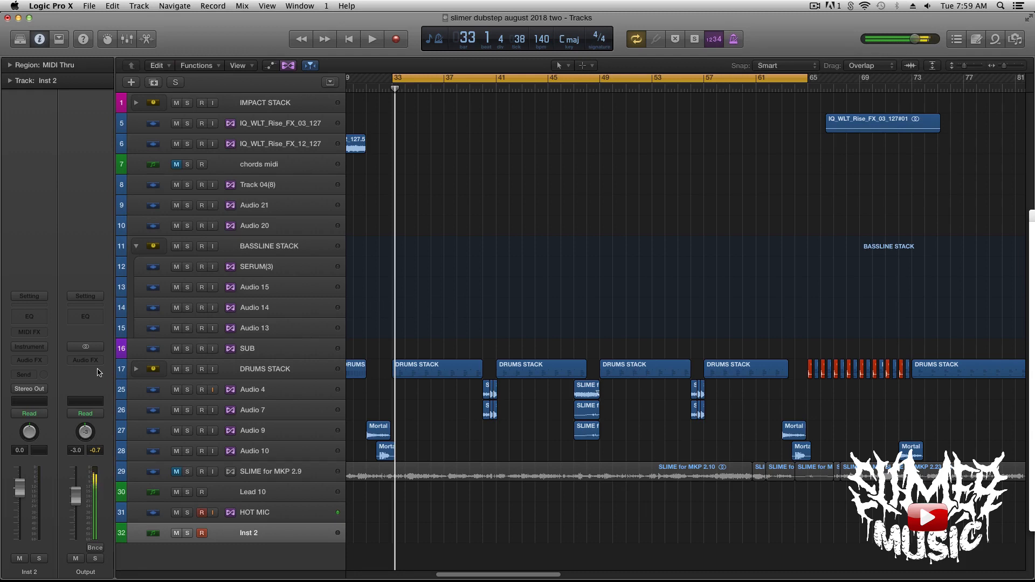
# Load the Serum synthesizer by Xfer Records as the new track's instrument and reposition its plug-in window
pyautogui.click(29, 332)
pyautogui.click(24, 250)
pyautogui.click(29, 345)
pyautogui.moveTo(56, 534)
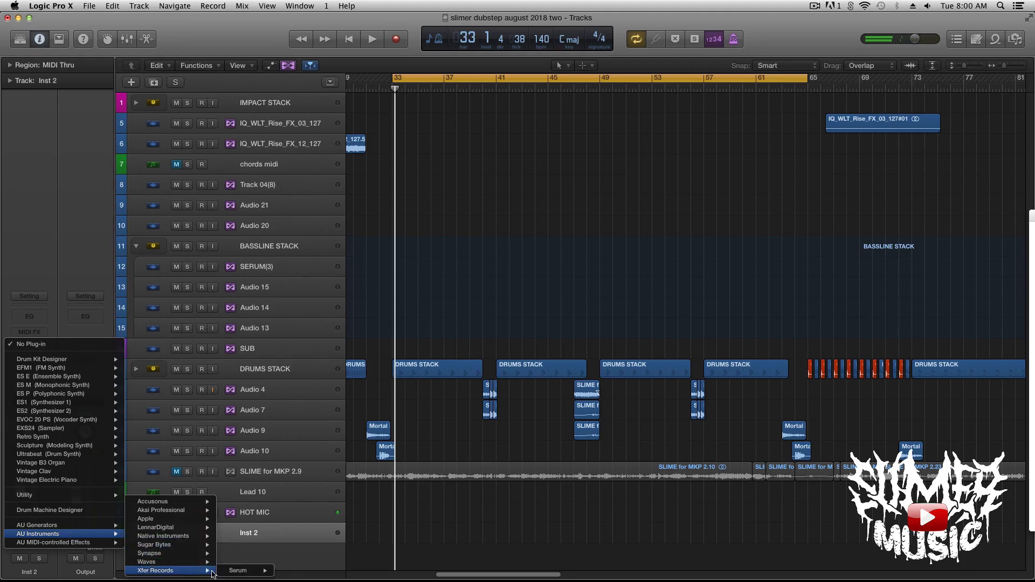
pyautogui.click(293, 576)
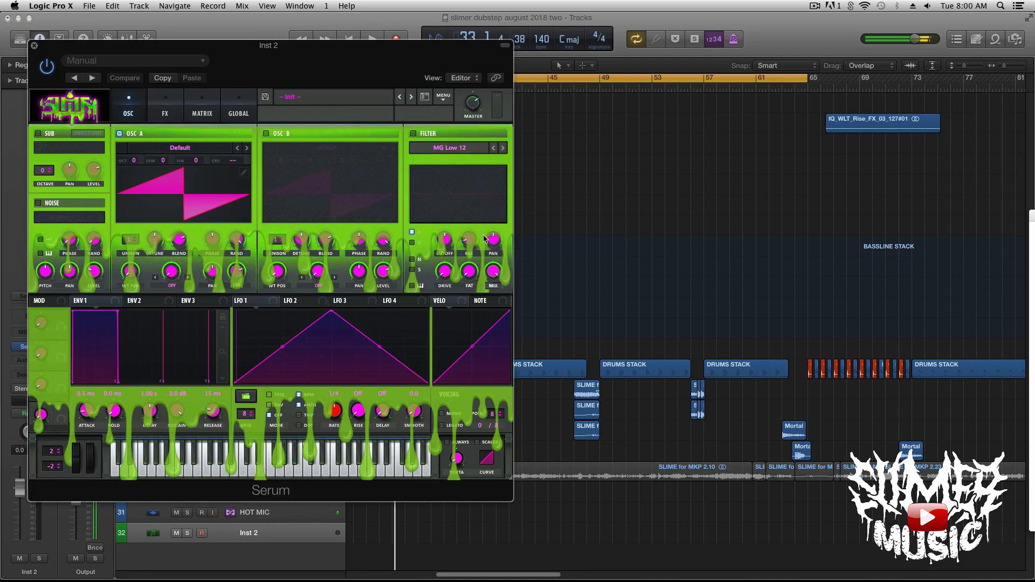
pyautogui.moveTo(283, 47); pyautogui.dragTo(519, 54)
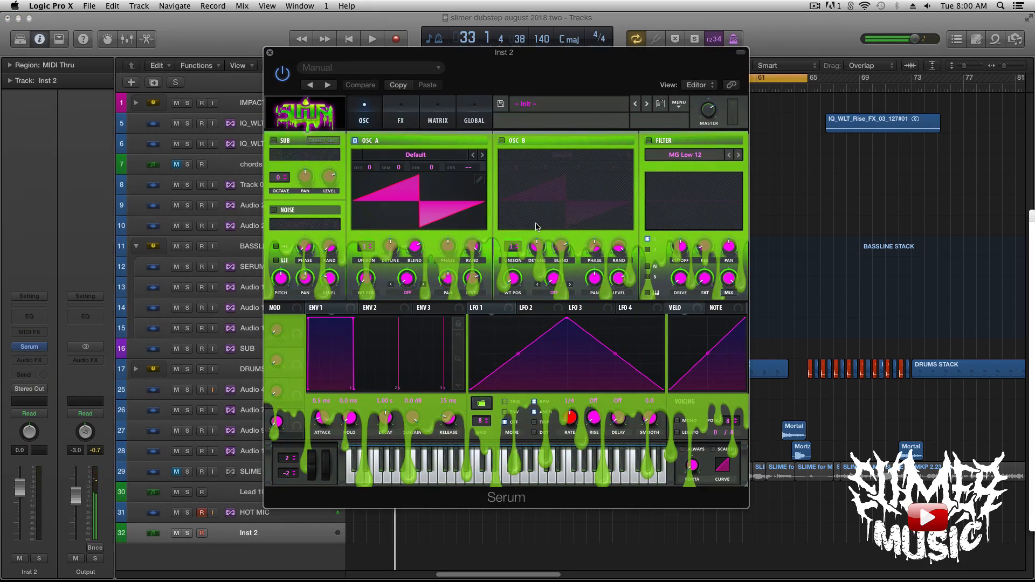
pyautogui.moveTo(541, 61); pyautogui.dragTo(505, 61)
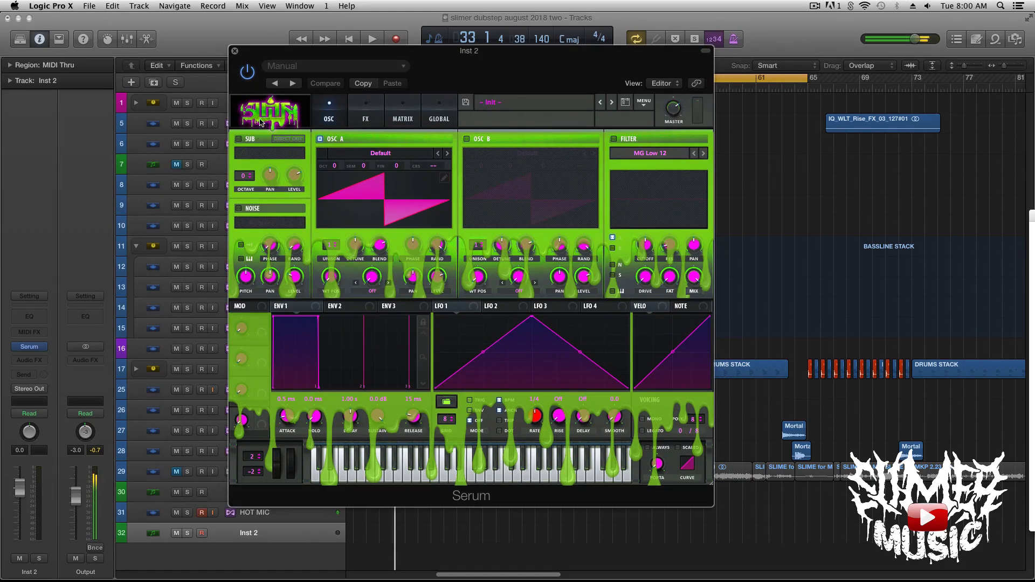
pyautogui.moveTo(462, 51); pyautogui.dragTo(524, 65)
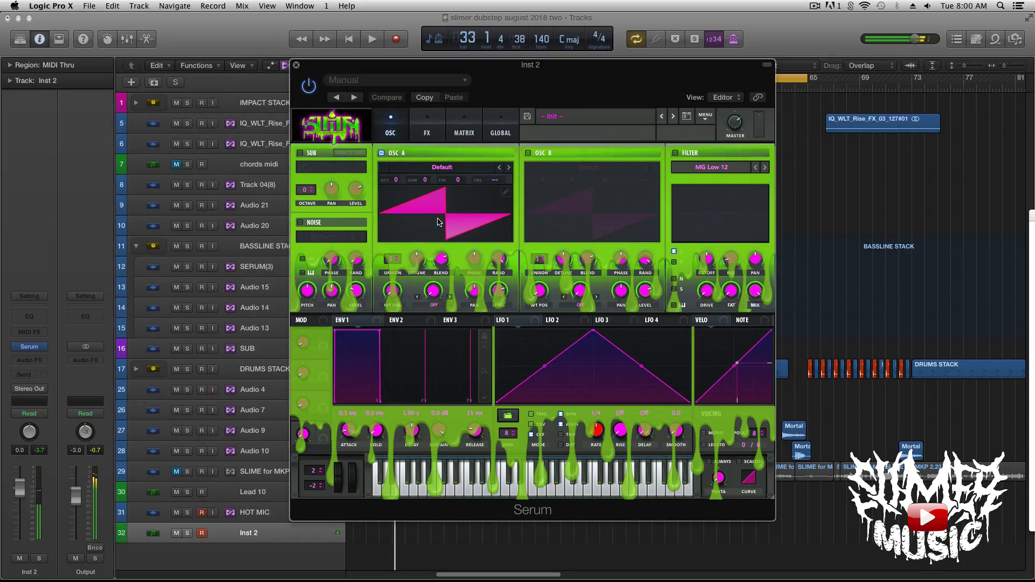
# Load the Abrupt 1 wavetable into Serum's oscillator A
pyautogui.click(486, 170)
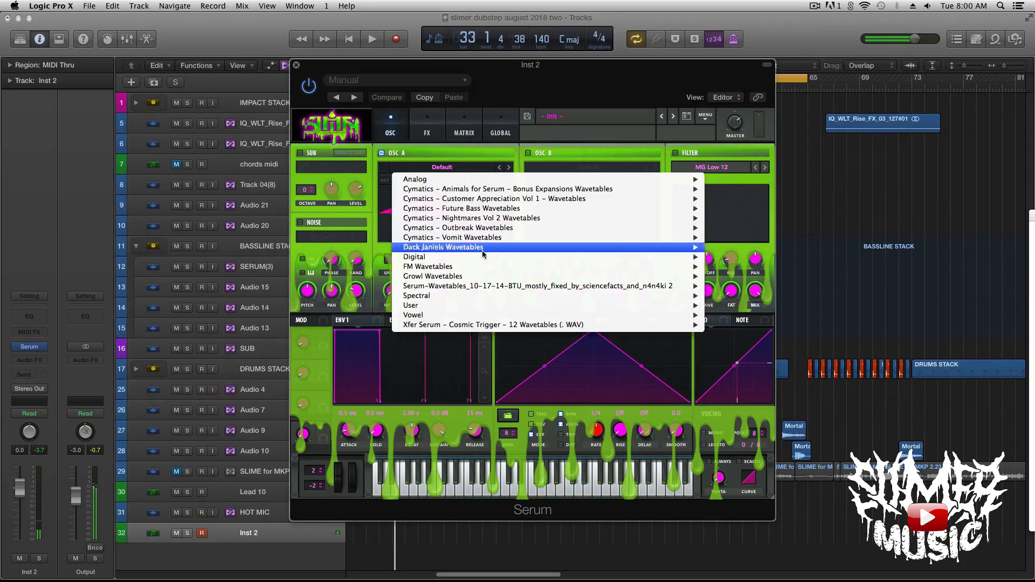
pyautogui.moveTo(498, 252)
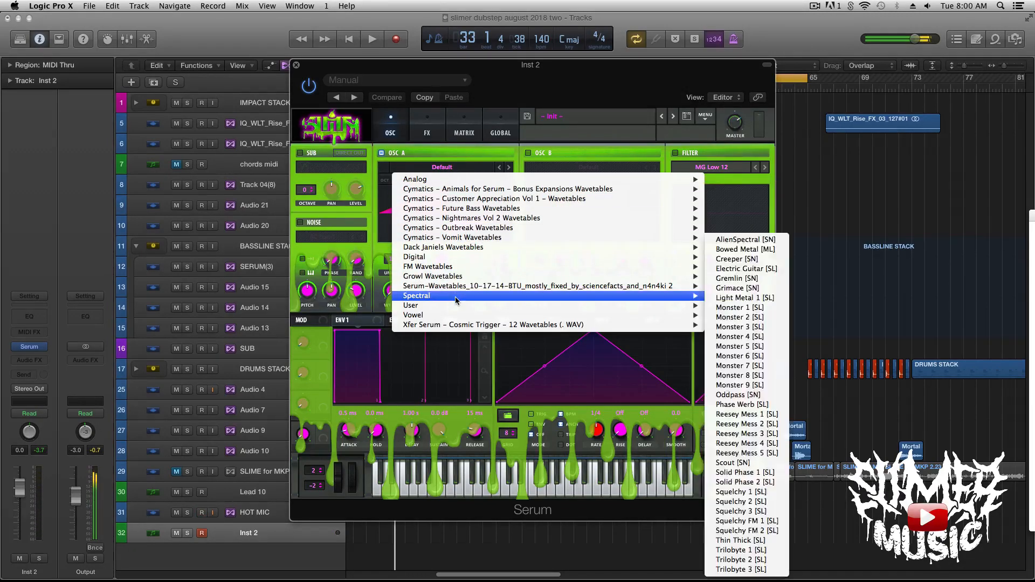
pyautogui.moveTo(450, 289)
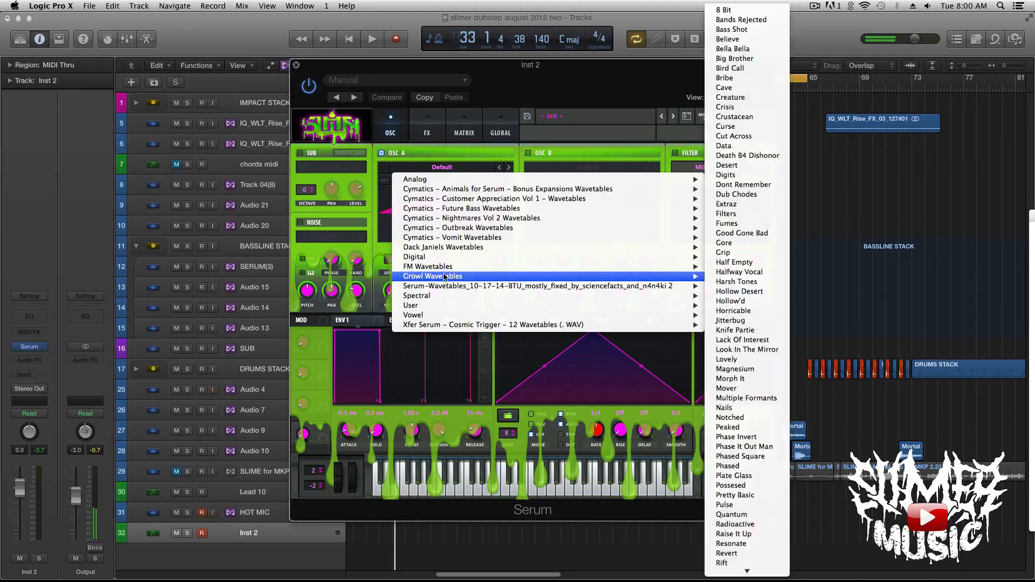
pyautogui.moveTo(442, 266)
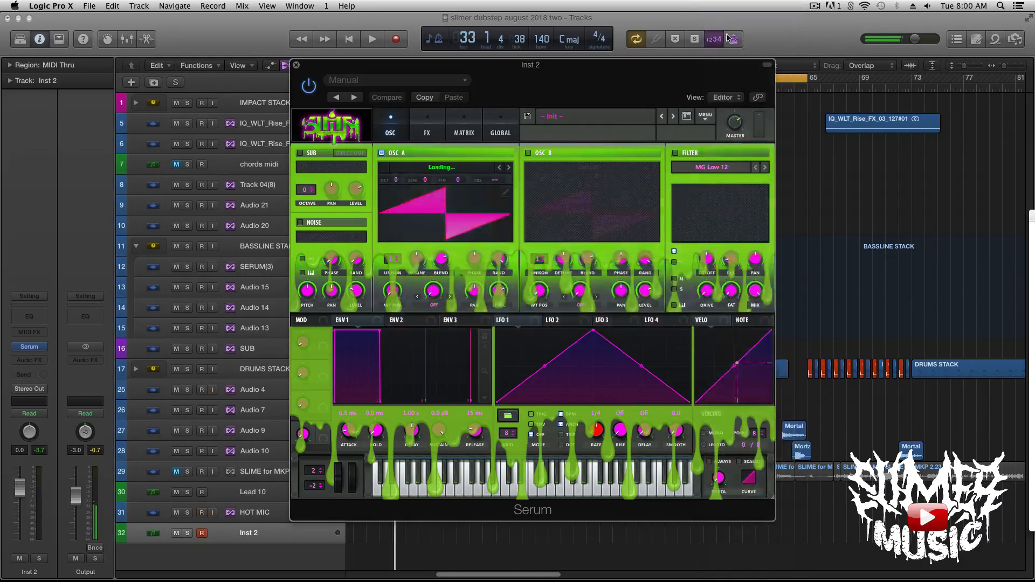
pyautogui.click(729, 10)
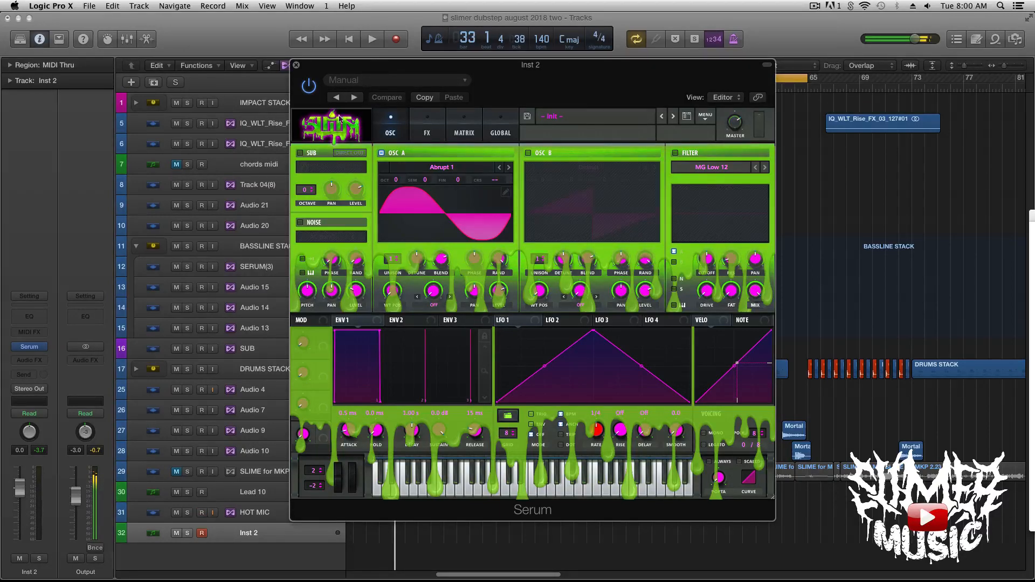
# Turn on the sub oscillator, keeping oscillator B off
pyautogui.click(300, 154)
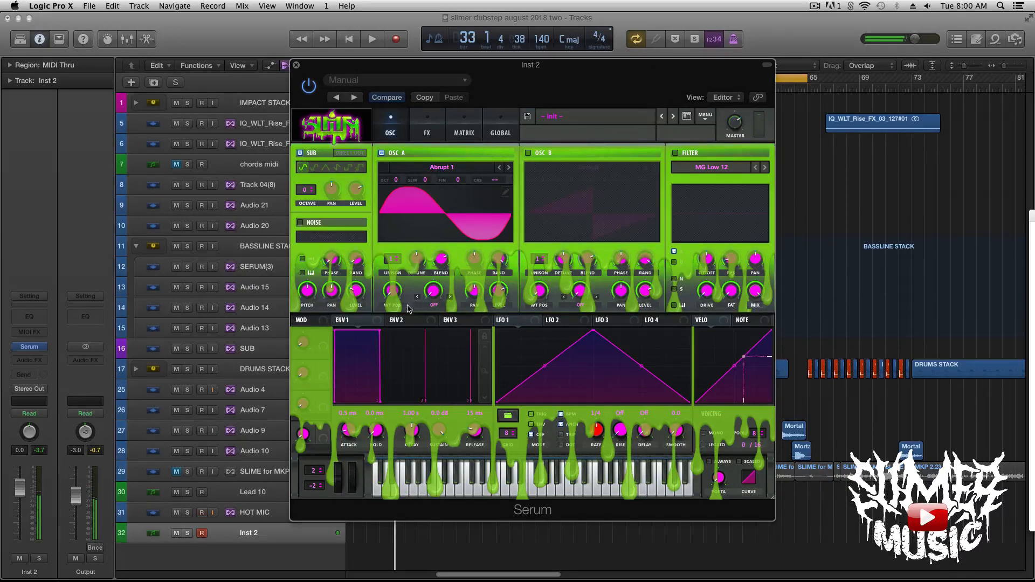
pyautogui.click(527, 153)
pyautogui.click(528, 153)
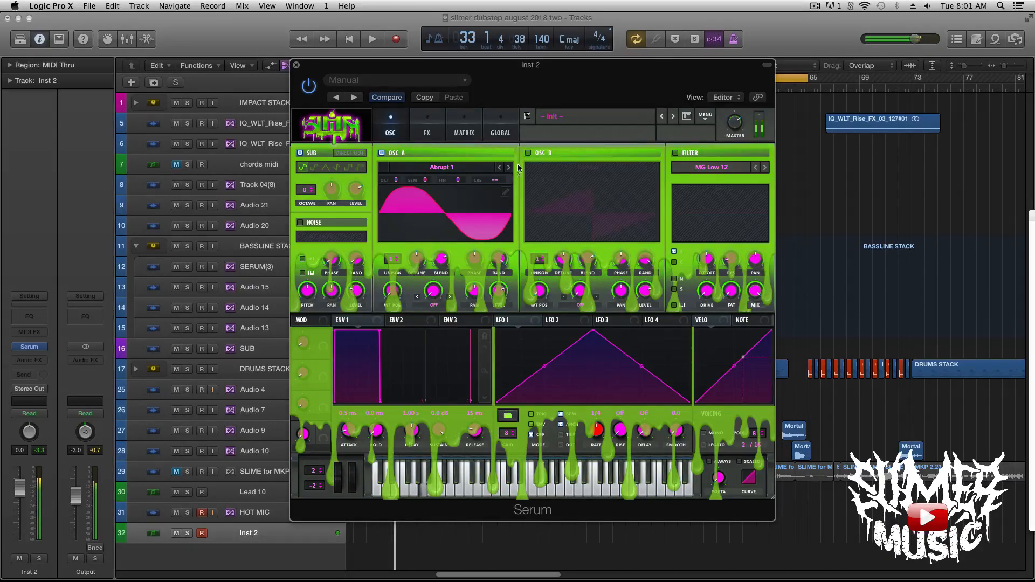
# Switch oscillator A to the Abyssal wavetable and raise its wavetable position
pyautogui.click(508, 167)
pyautogui.click(508, 167)
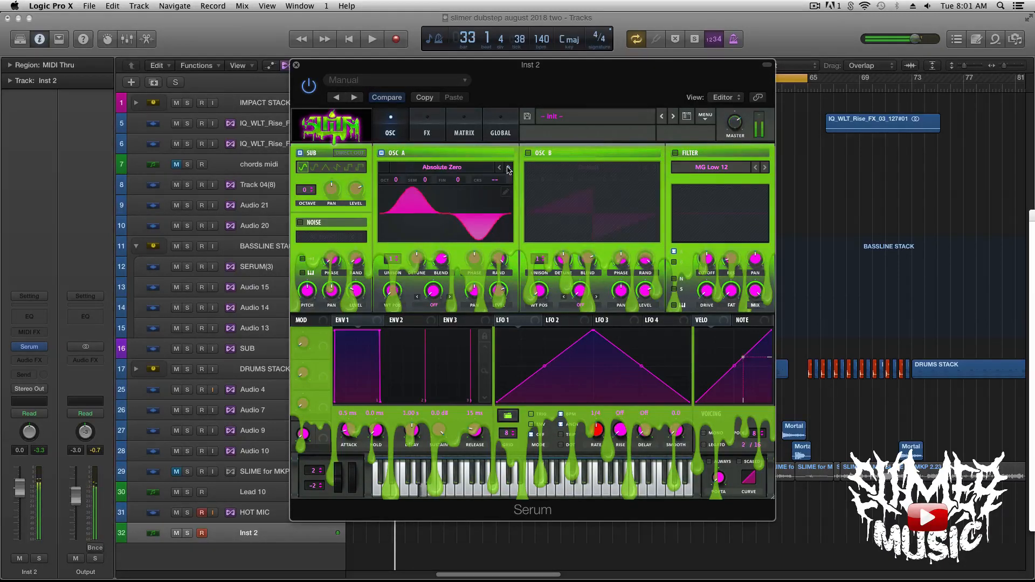
pyautogui.click(508, 168)
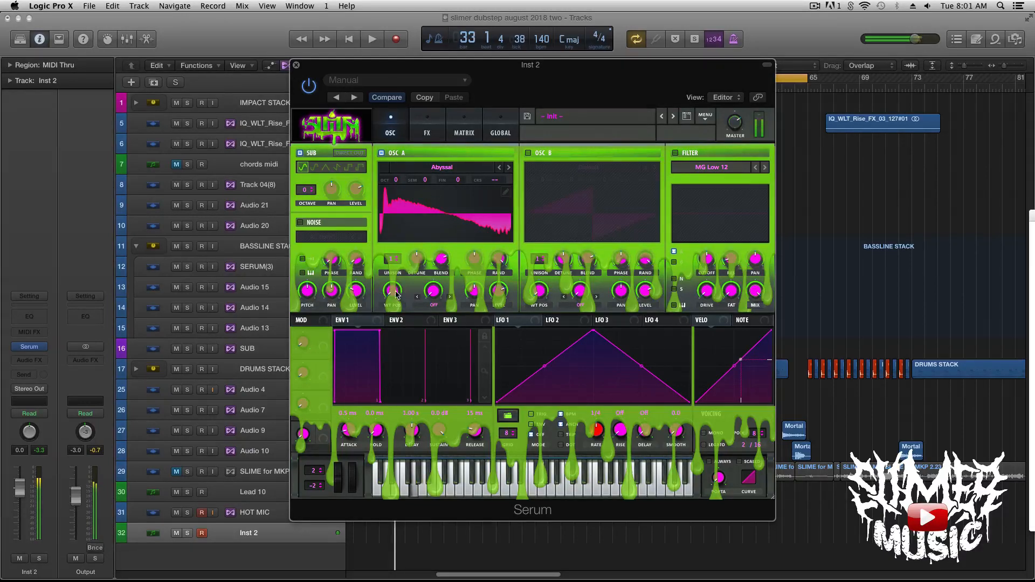
pyautogui.moveTo(392, 291); pyautogui.dragTo(417, 247)
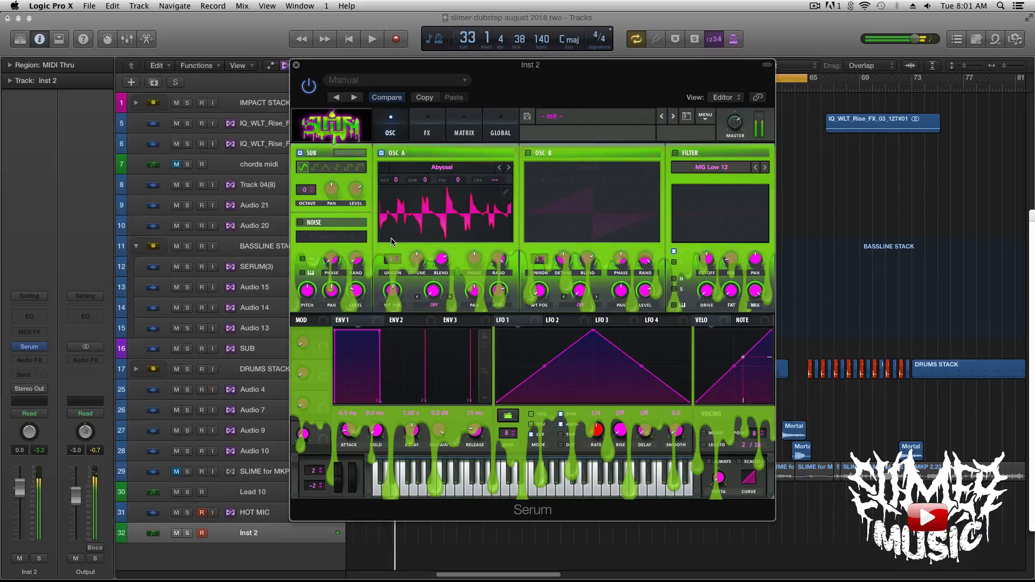
# Enable Serum's Hyper/Dimension and Compressor effects and raise the compressor's gain
pyautogui.click(434, 135)
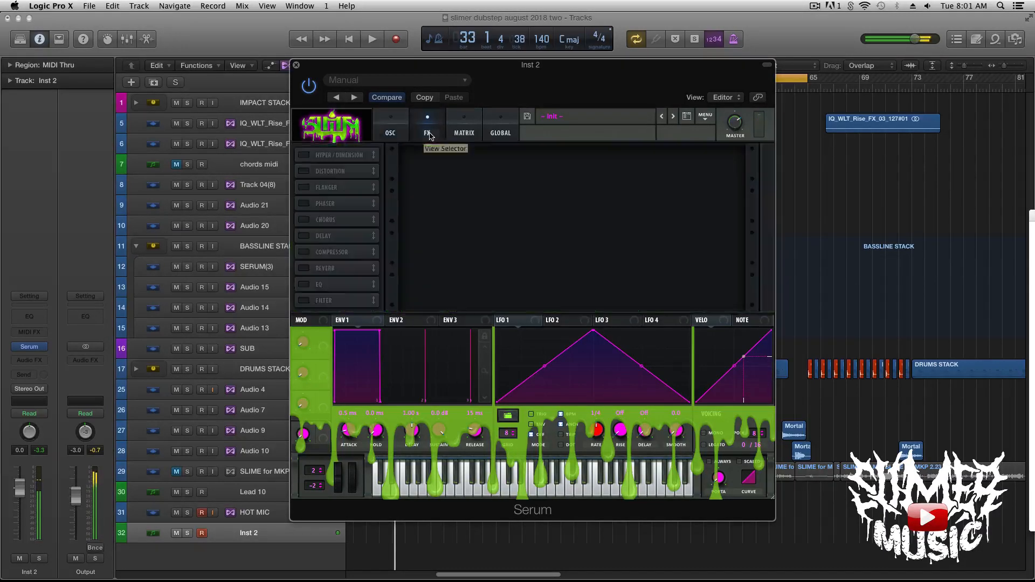
pyautogui.click(303, 155)
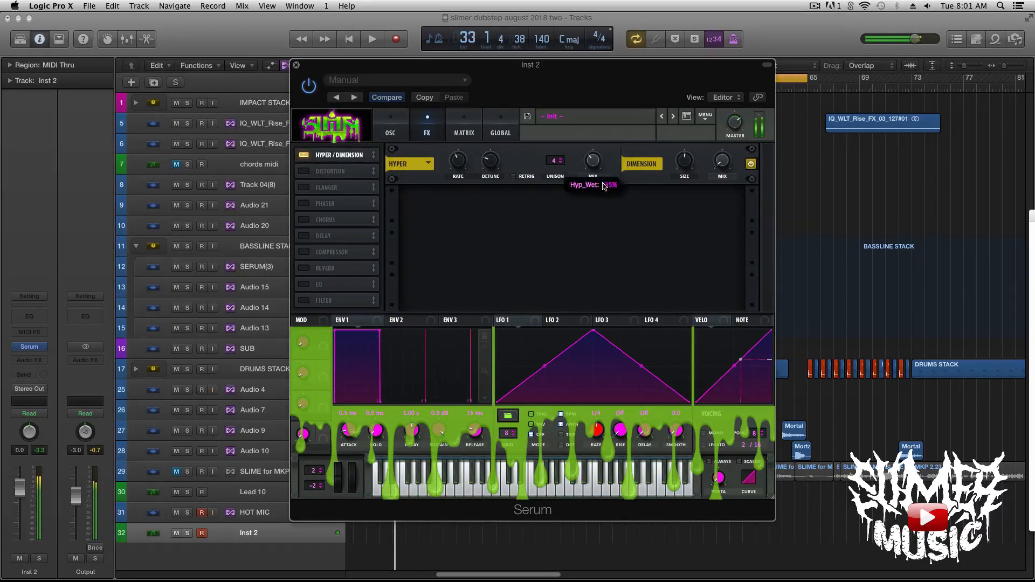
pyautogui.click(304, 253)
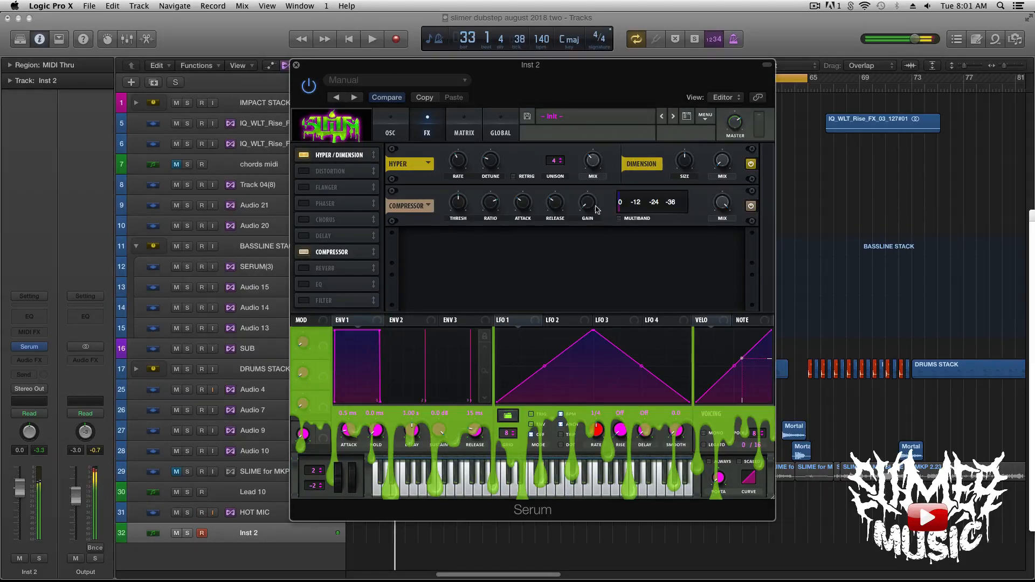
pyautogui.moveTo(592, 192); pyautogui.dragTo(594, 176)
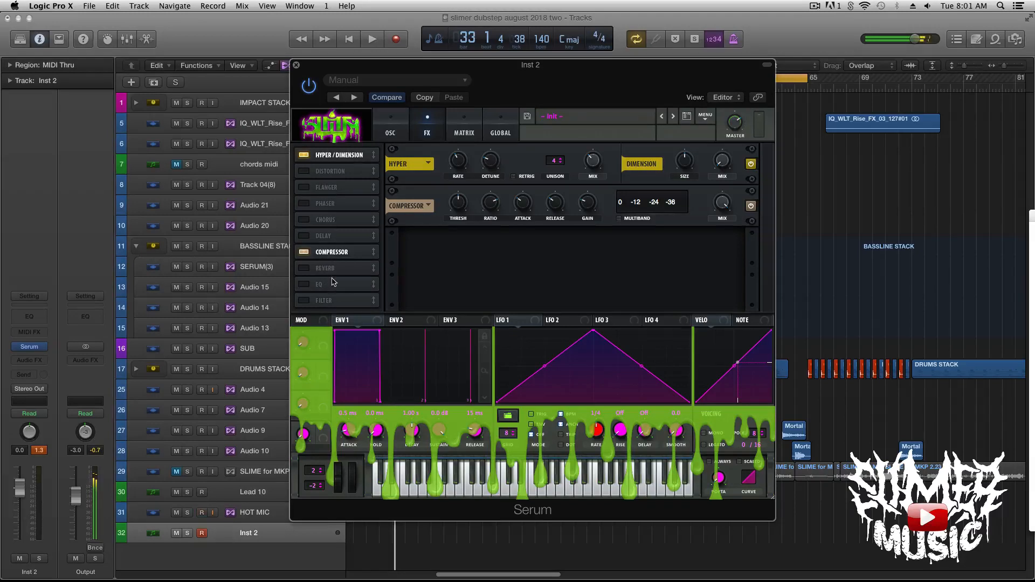
# Add the Filter effect with the Combs type from the Misc category and lower its cutoff
pyautogui.click(309, 302)
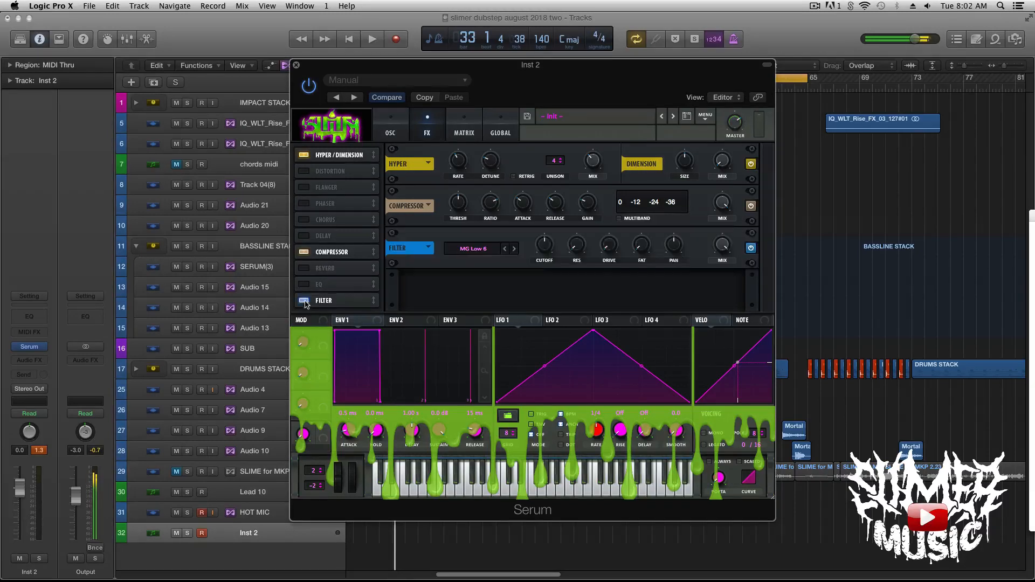
pyautogui.click(465, 249)
pyautogui.moveTo(482, 291)
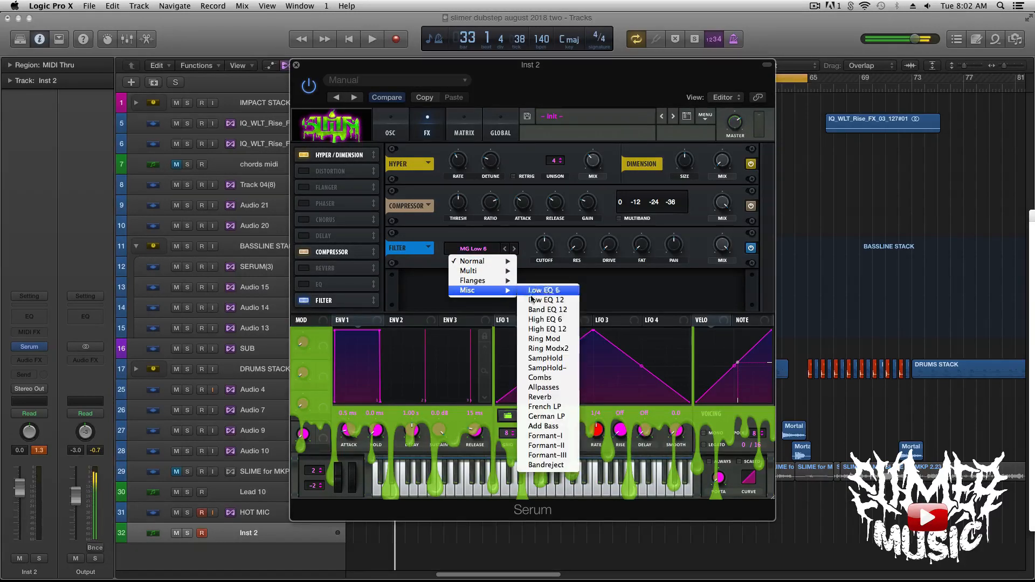
pyautogui.click(550, 377)
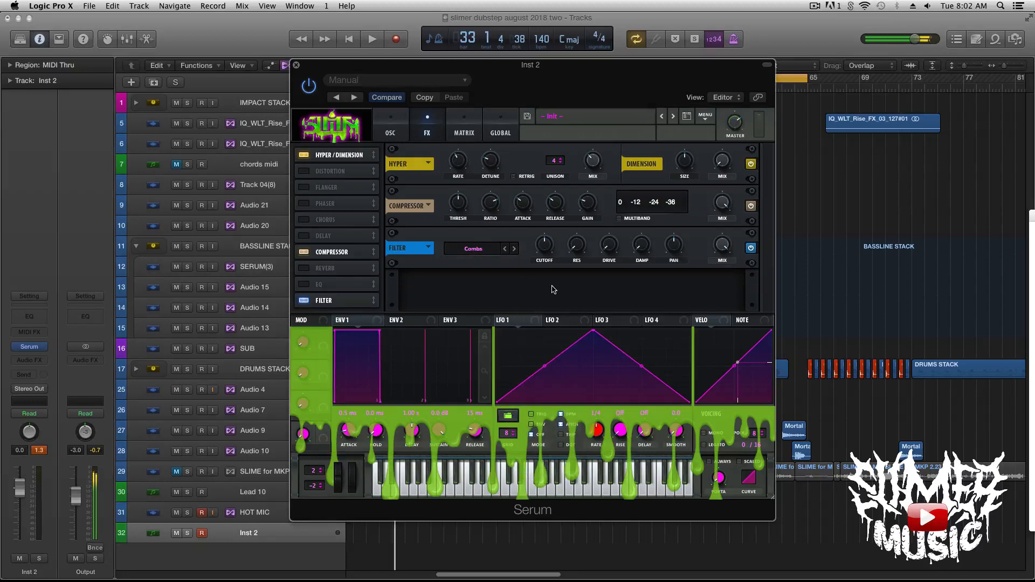
pyautogui.moveTo(544, 245)
pyautogui.mouseDown()
pyautogui.moveTo(553, 302)
pyautogui.moveTo(542, 244)
pyautogui.moveTo(548, 267)
pyautogui.moveTo(547, 258)
pyautogui.mouseUp()
pyautogui.moveTo(548, 581)
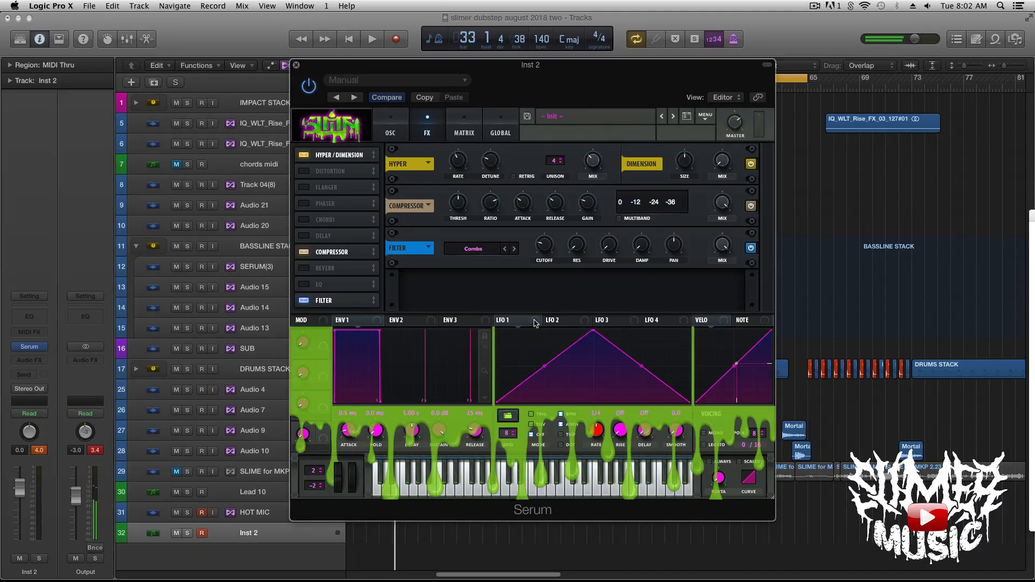
# Modulate the Combs filter's cutoff with LFO 1 at a one-bar rate and fine-tune the cutoff
pyautogui.moveTo(535, 322); pyautogui.dragTo(527, 281)
pyautogui.moveTo(535, 249); pyautogui.dragTo(546, 298)
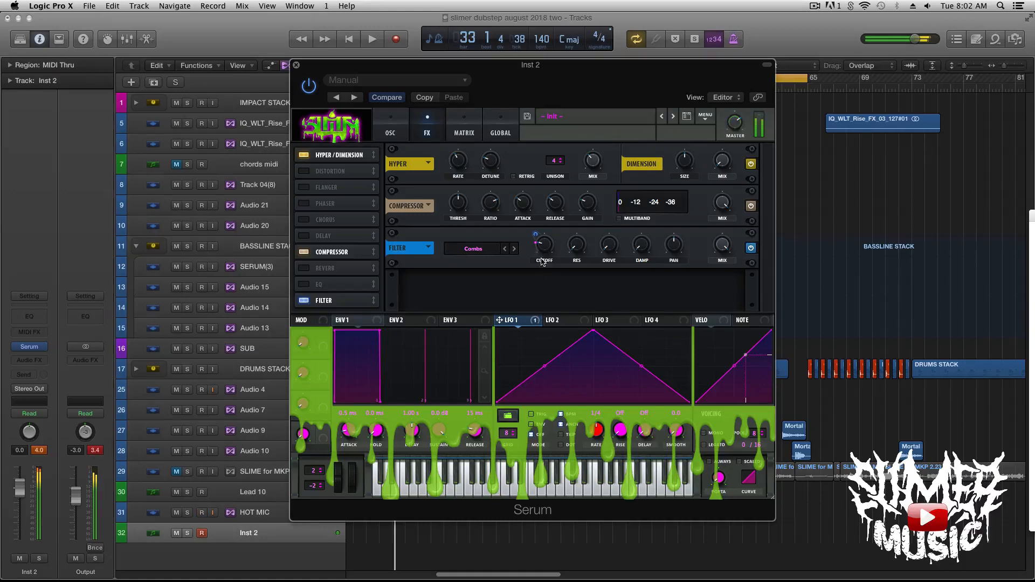
pyautogui.moveTo(536, 238)
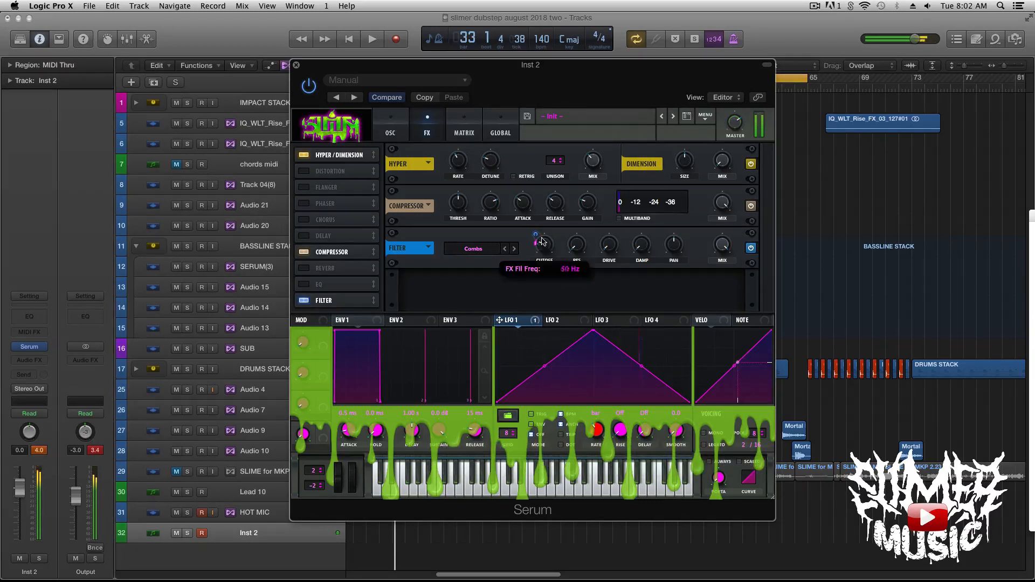
pyautogui.moveTo(544, 257); pyautogui.dragTo(545, 261)
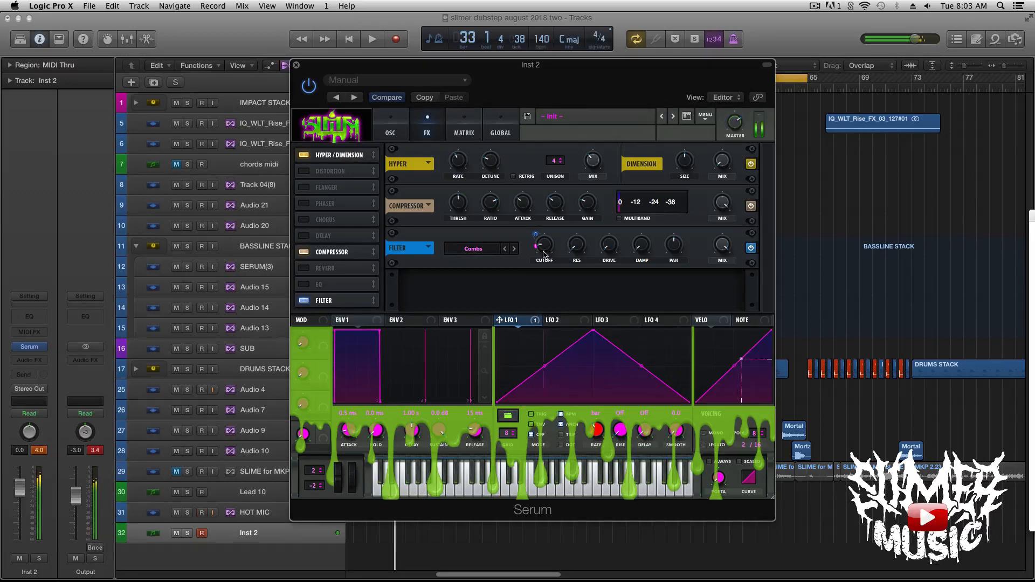
# Slow LFO 1's rate to 2 bars and readjust oscillator A's wavetable position
pyautogui.click(392, 130)
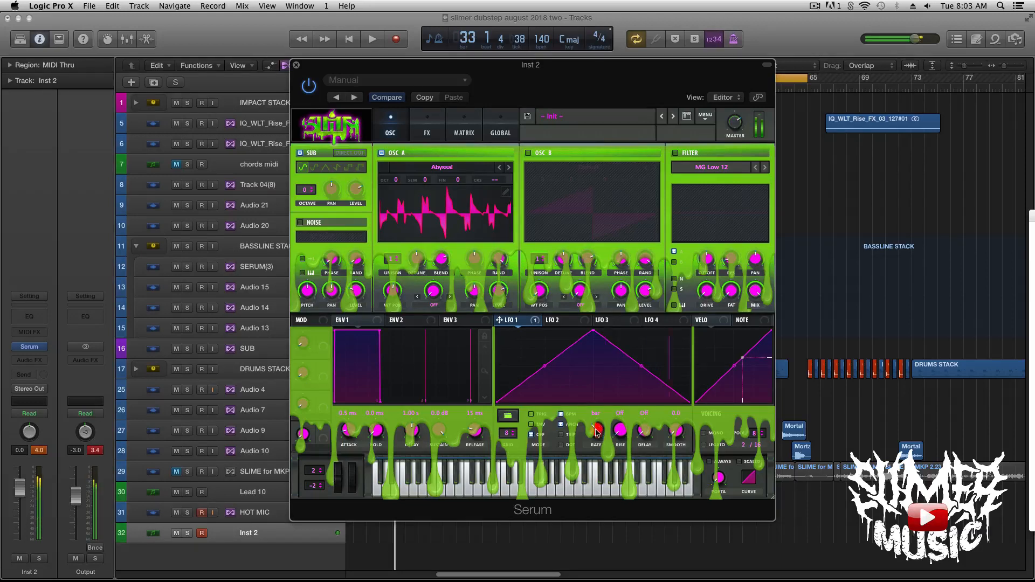
pyautogui.moveTo(597, 429); pyautogui.dragTo(596, 435)
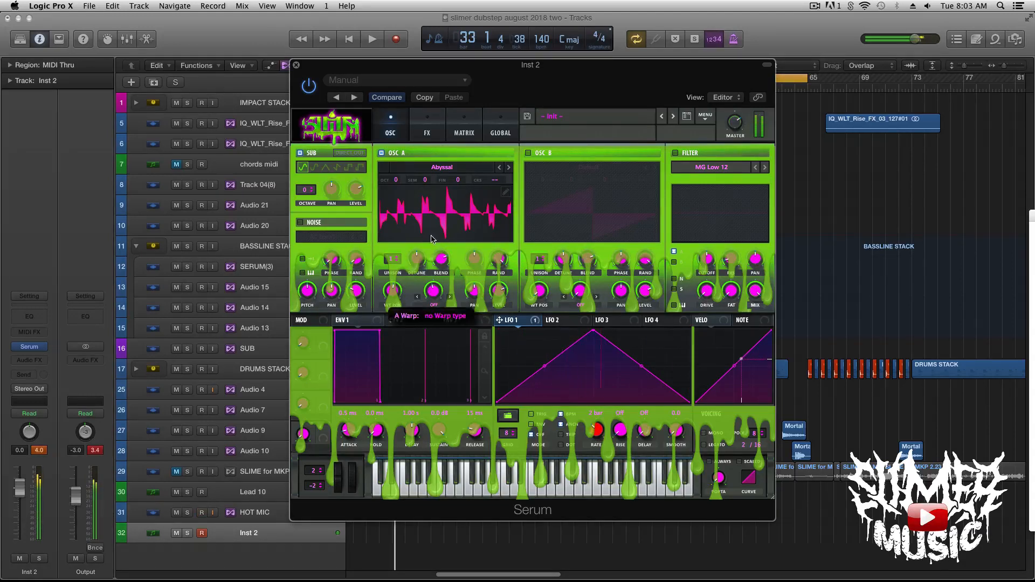
pyautogui.moveTo(392, 291)
pyautogui.mouseDown()
pyautogui.moveTo(389, 253)
pyautogui.moveTo(390, 271)
pyautogui.mouseUp()
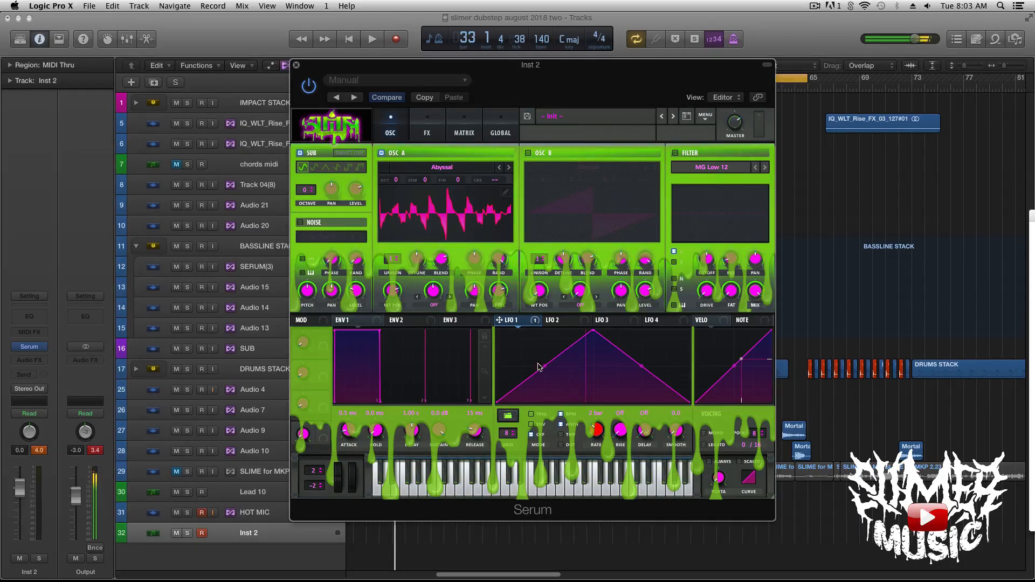
# Assign LFO 2 to oscillator A's wavetable position and audition the patch with the project playing
pyautogui.click(575, 319)
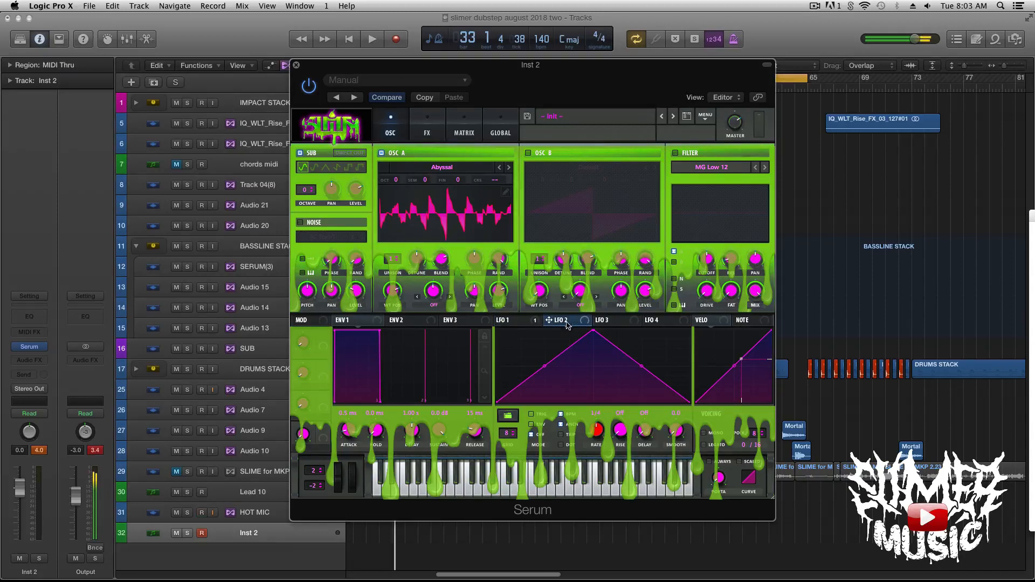
pyautogui.moveTo(586, 322); pyautogui.dragTo(389, 291)
pyautogui.press('space')
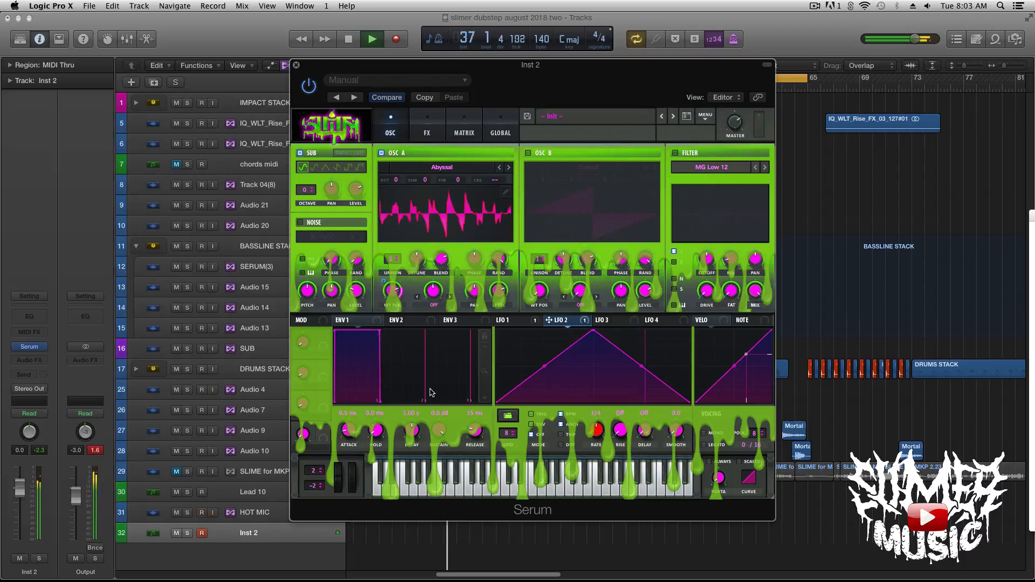
pyautogui.press('space')
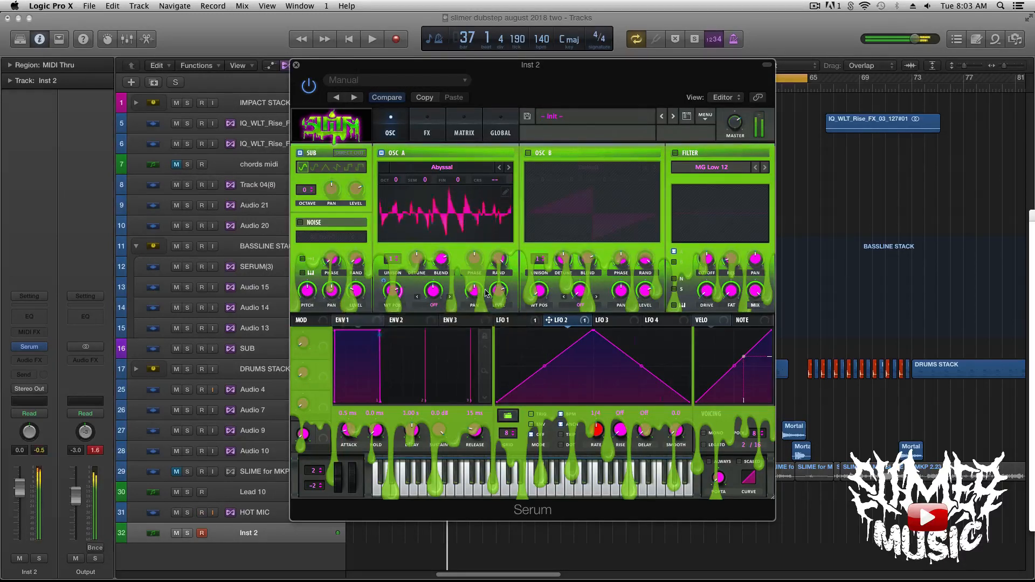
# Try the sync warp modes on oscillator A, settling on Sync (Window Full), and adjust the warp amount
pyautogui.click(432, 306)
pyautogui.click(438, 329)
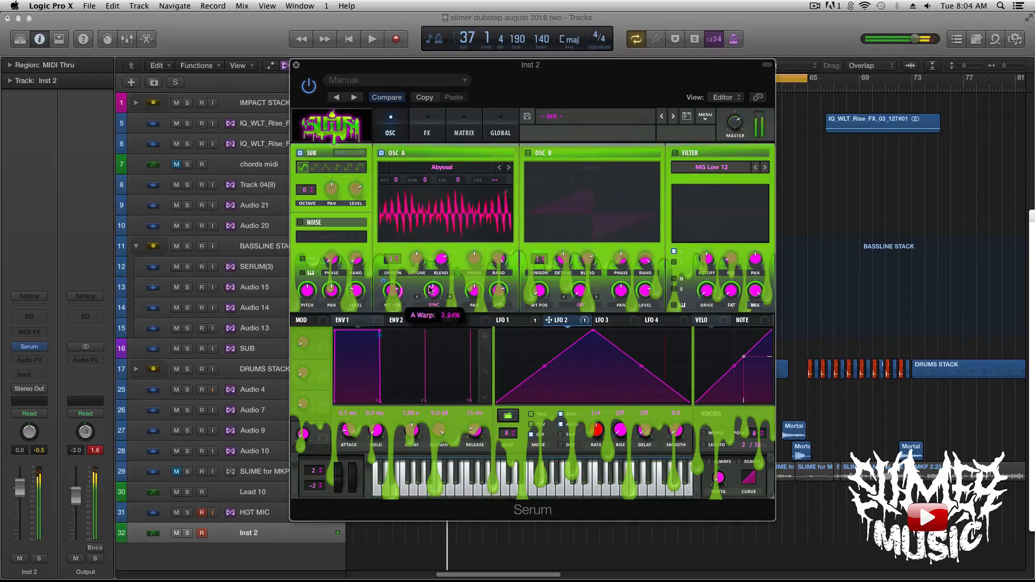
pyautogui.click(451, 295)
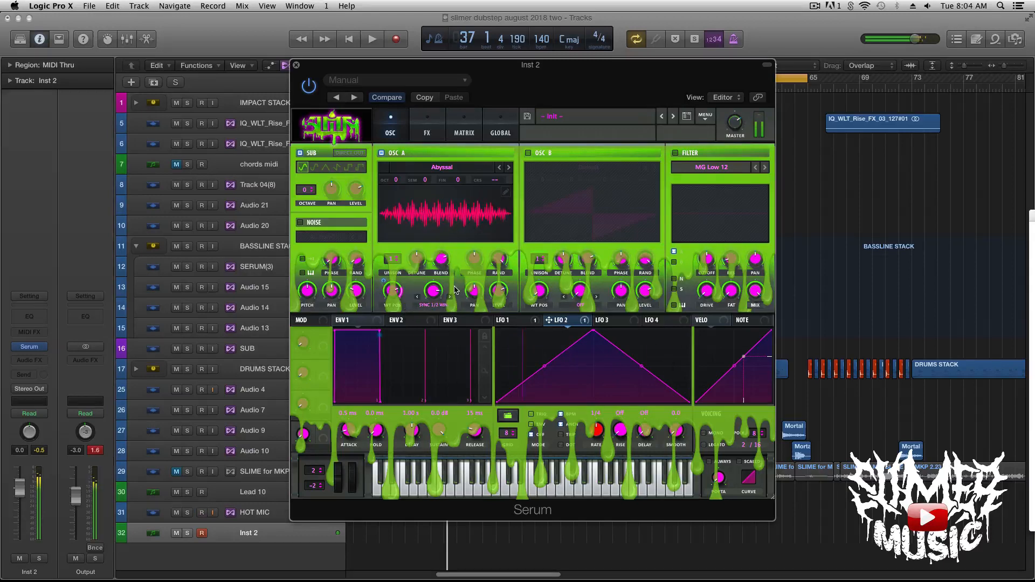
pyautogui.click(450, 298)
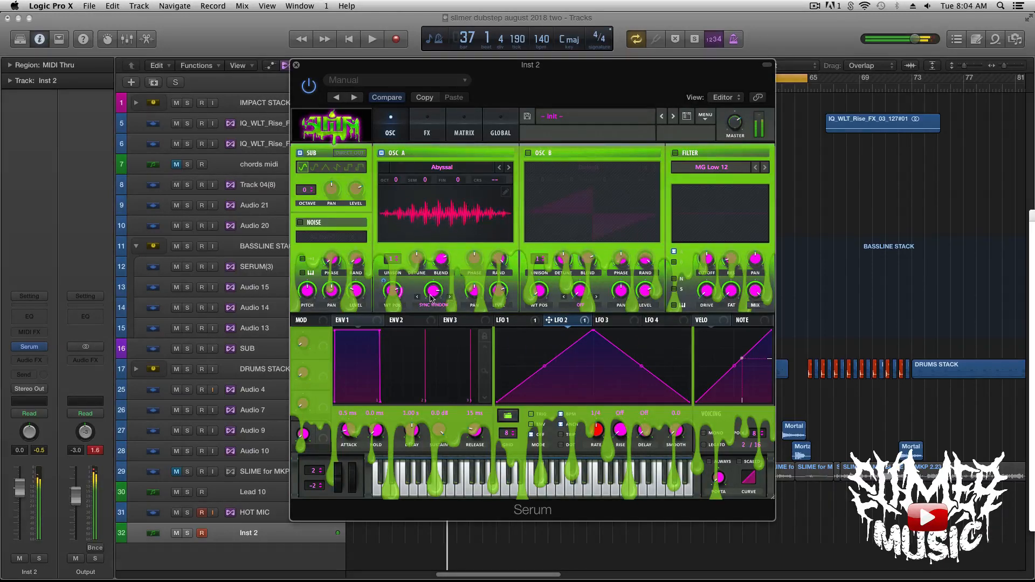
pyautogui.moveTo(430, 295); pyautogui.dragTo(429, 341)
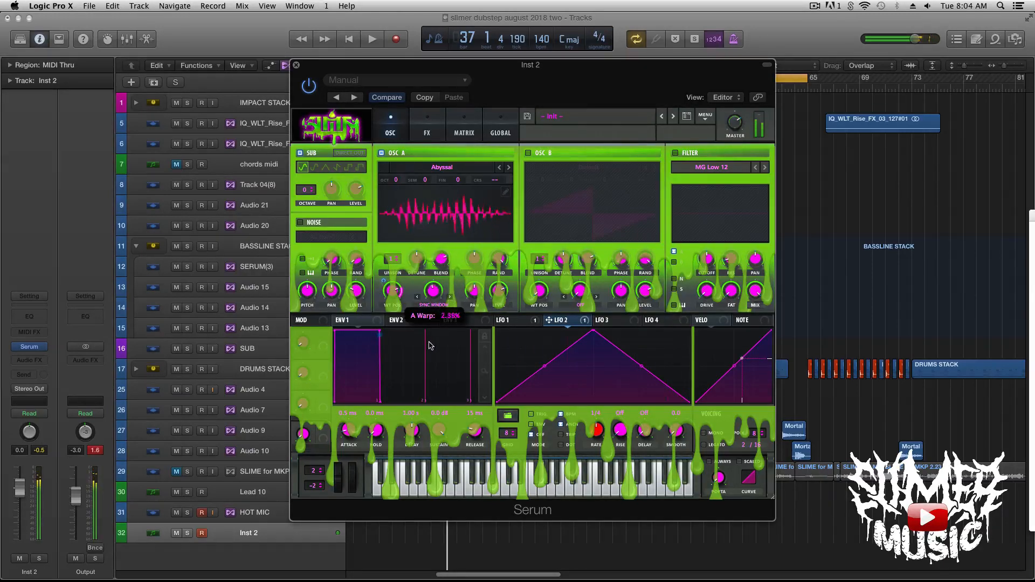
pyautogui.click(440, 305)
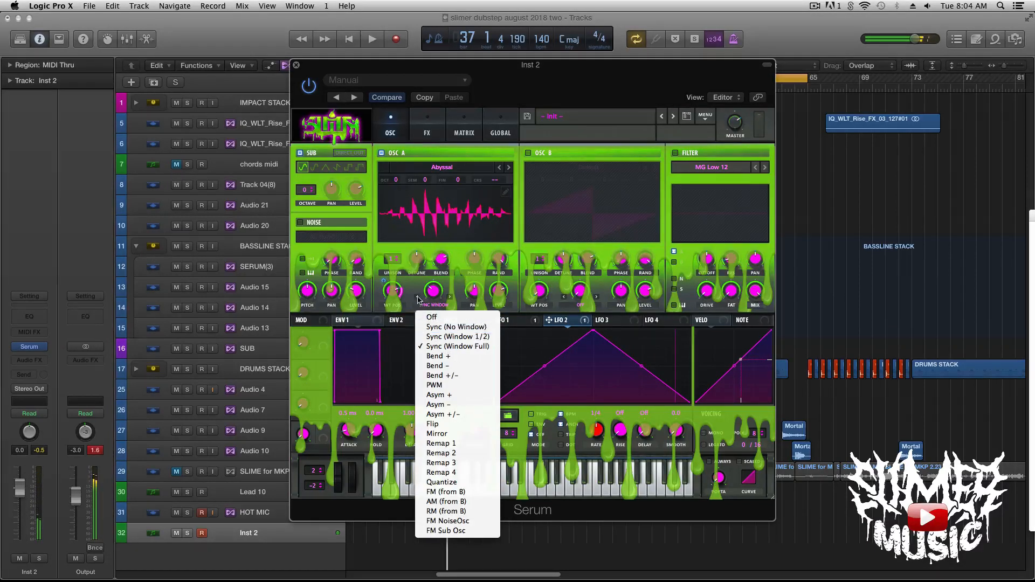
pyautogui.click(431, 304)
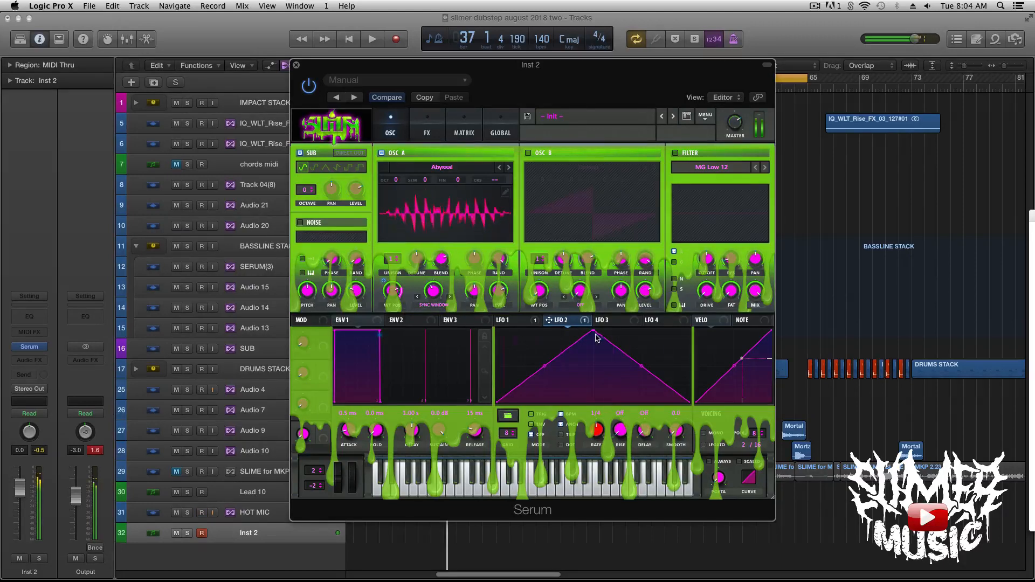
# Assign LFO 2 to oscillator A's warp amount and audition the modulated sound
pyautogui.moveTo(512, 321); pyautogui.dragTo(436, 305)
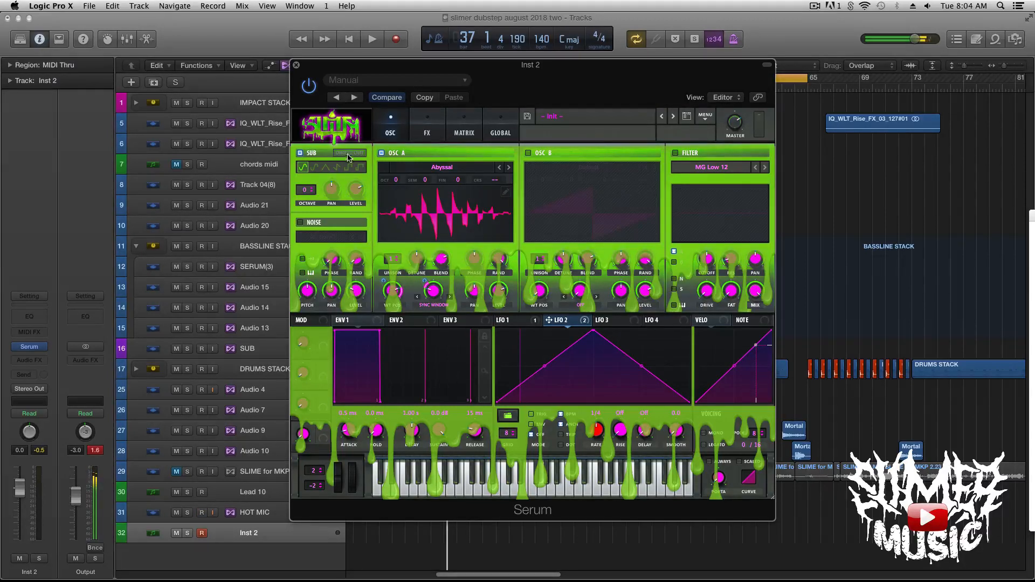
pyautogui.click(302, 170)
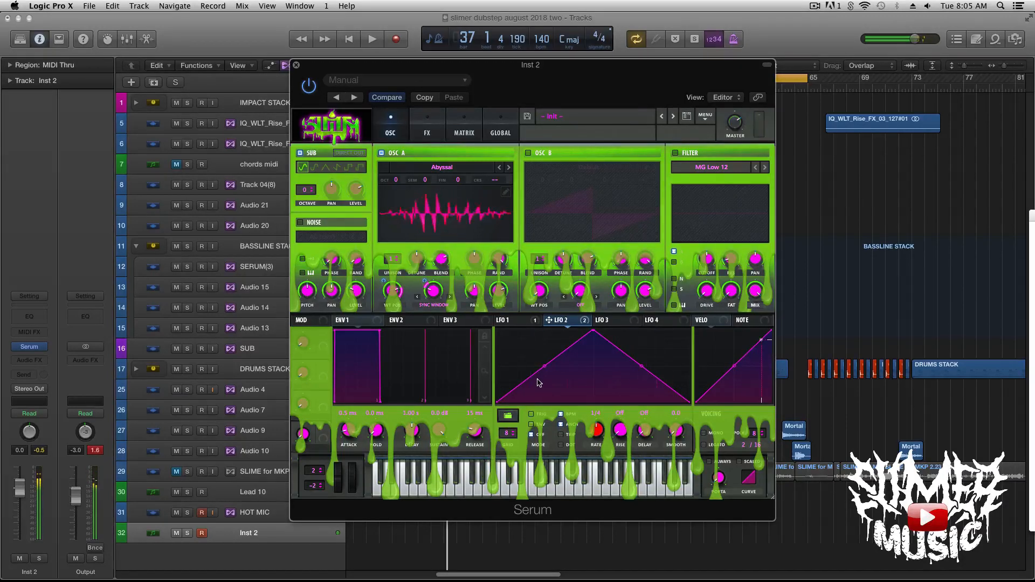
pyautogui.moveTo(405, 294)
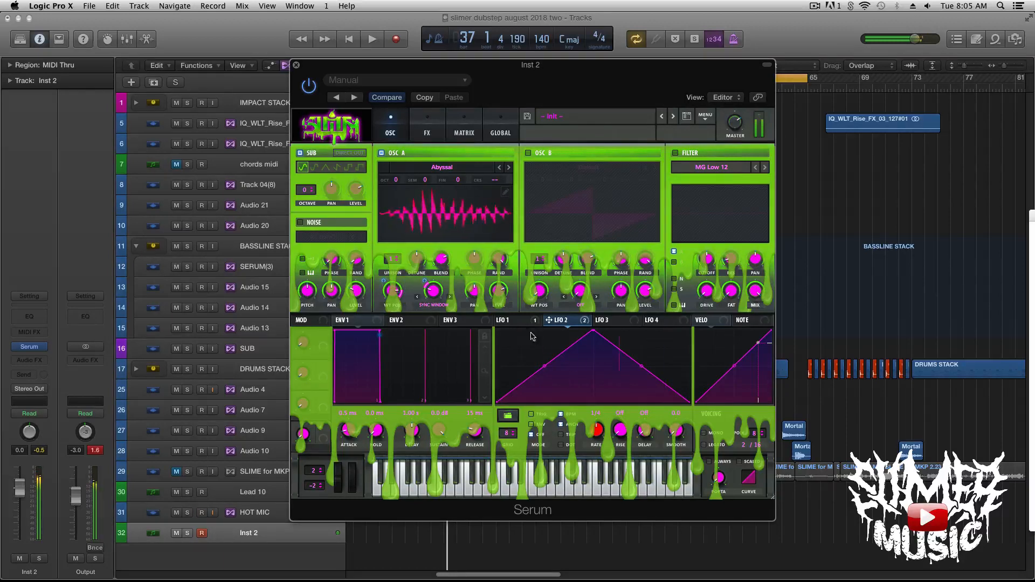
# Load the Aldehyde wavetable in oscillator A and audition different LFO 2 rates, settling on 1/8
pyautogui.click(508, 168)
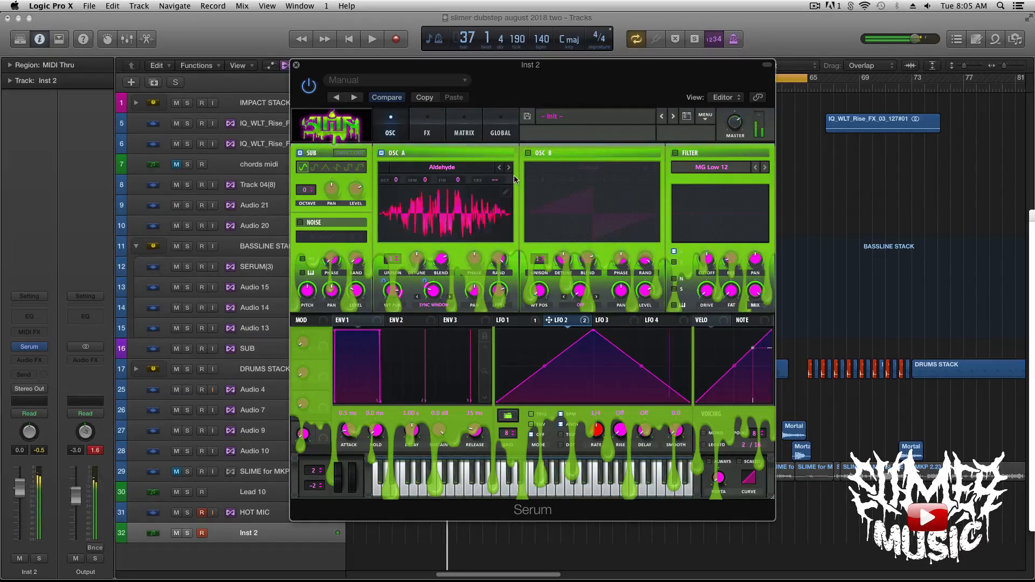
pyautogui.moveTo(596, 430)
pyautogui.mouseDown()
pyautogui.moveTo(597, 450)
pyautogui.moveTo(597, 426)
pyautogui.moveTo(591, 439)
pyautogui.mouseUp()
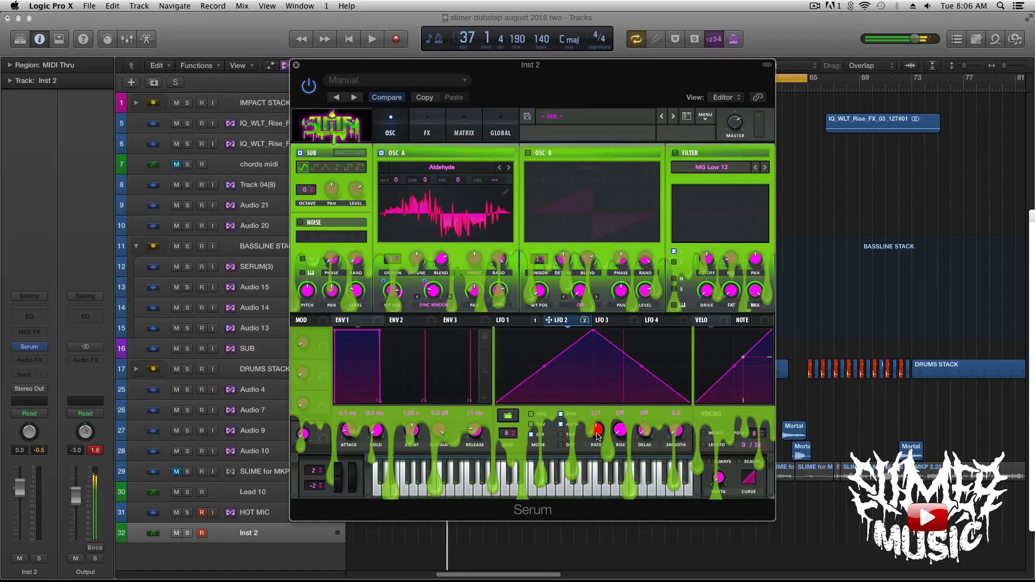
pyautogui.moveTo(599, 429); pyautogui.dragTo(600, 428)
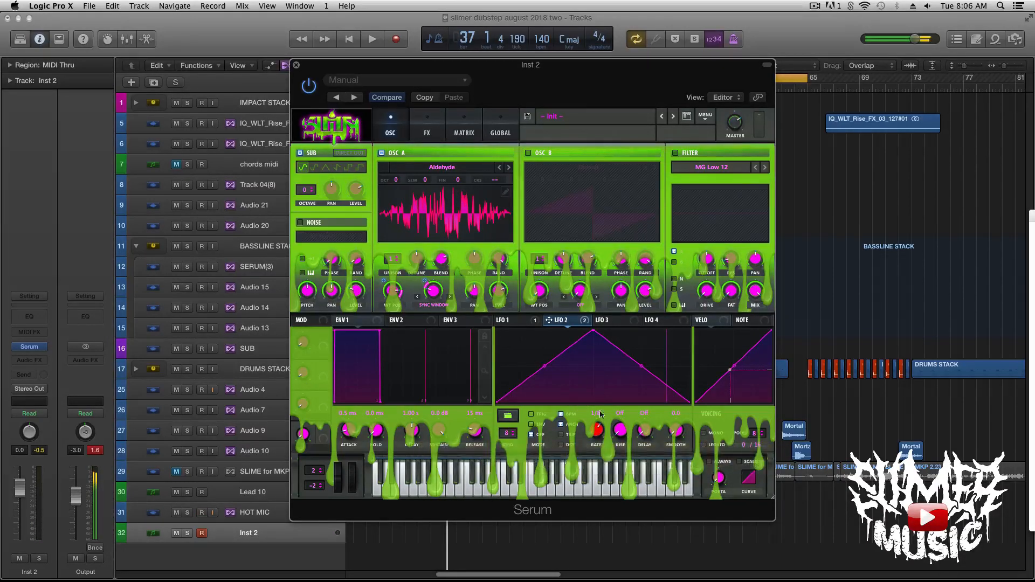
pyautogui.moveTo(598, 437); pyautogui.dragTo(598, 433)
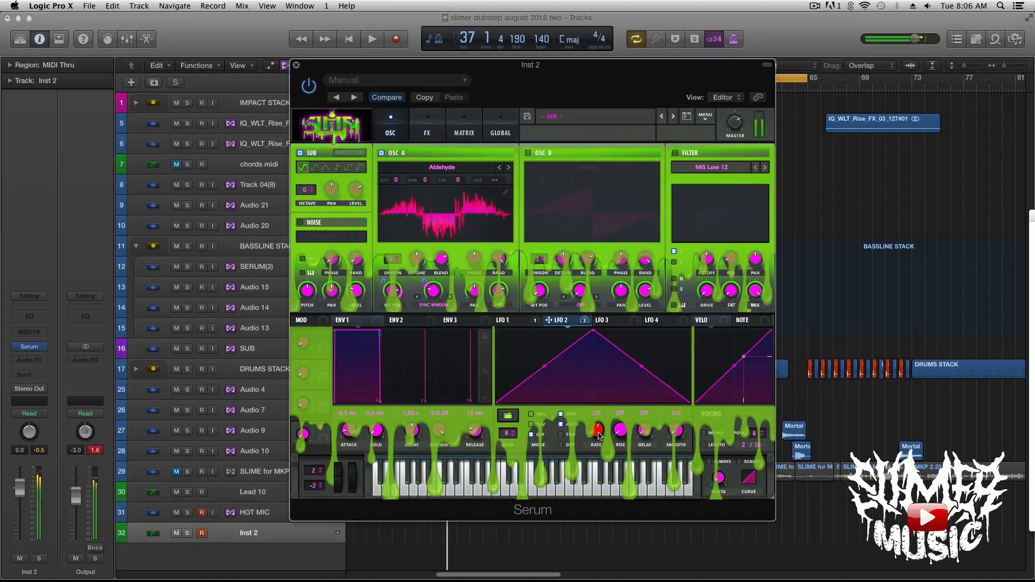
pyautogui.moveTo(598, 433)
pyautogui.mouseDown()
pyautogui.moveTo(603, 423)
pyautogui.moveTo(596, 441)
pyautogui.mouseUp()
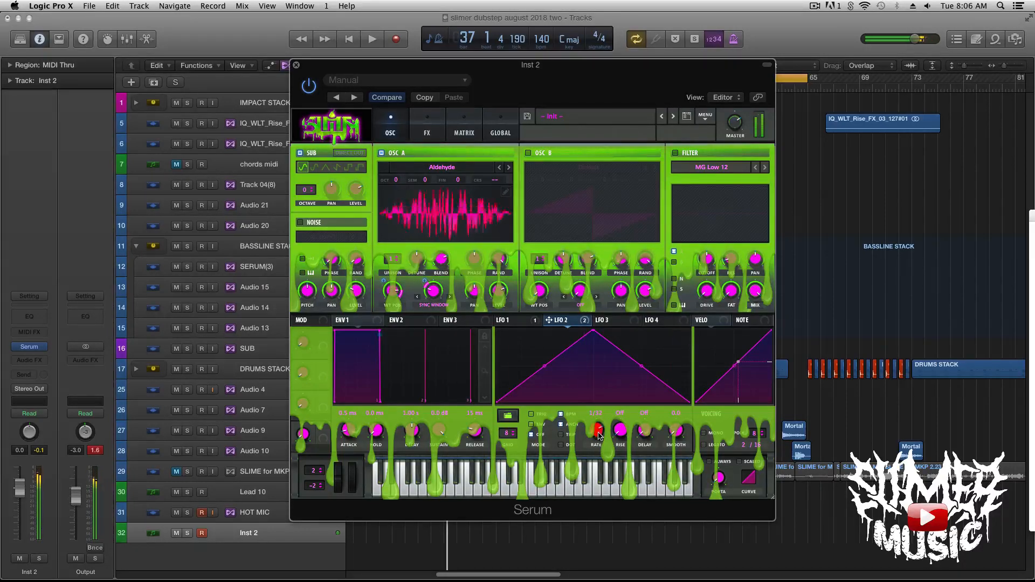
pyautogui.moveTo(601, 444); pyautogui.dragTo(601, 452)
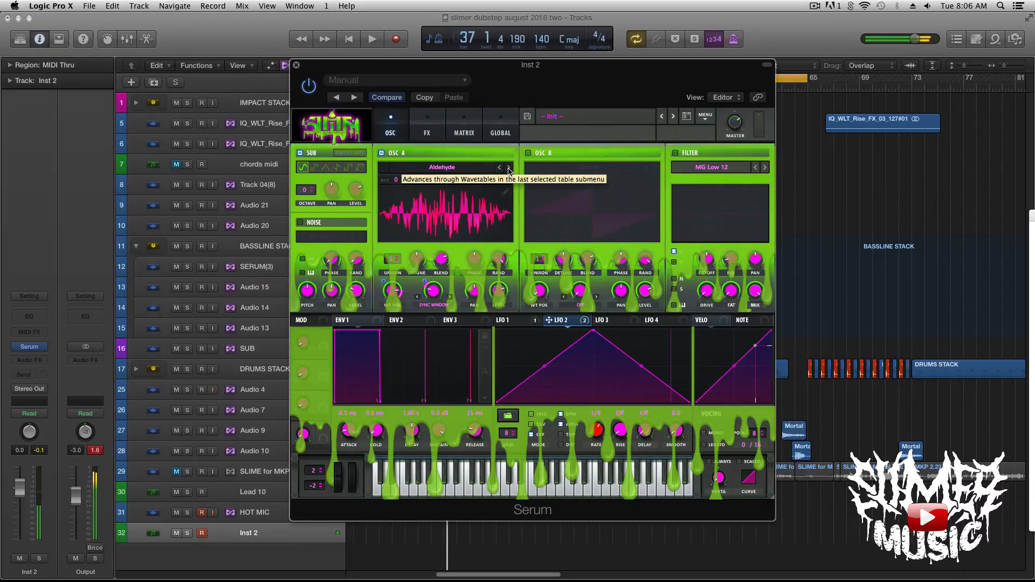
# Advance oscillator A through the FM wavetables to Boxes and set LFO 2's rate to 1/2
pyautogui.click(458, 171)
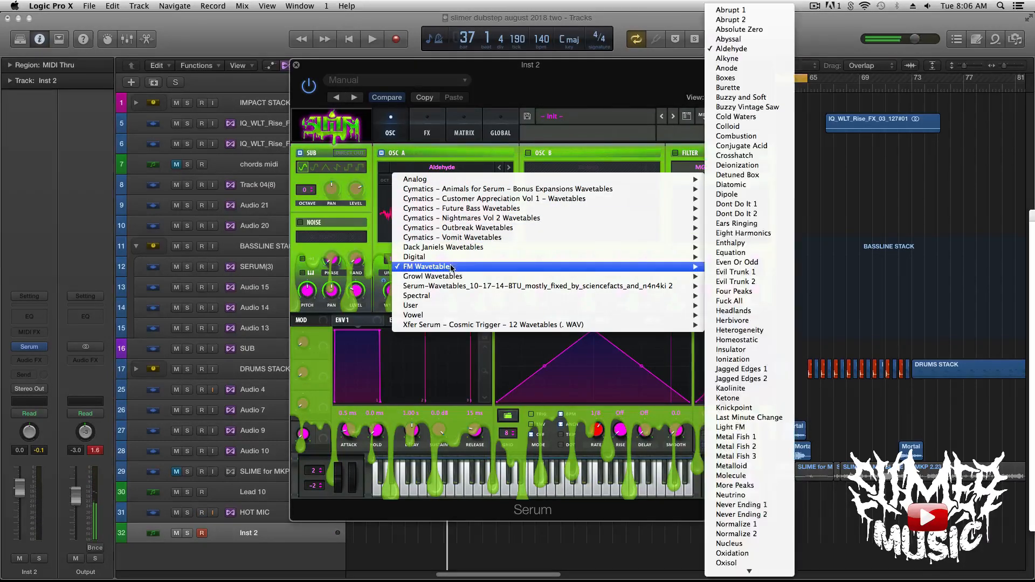
pyautogui.moveTo(579, 270)
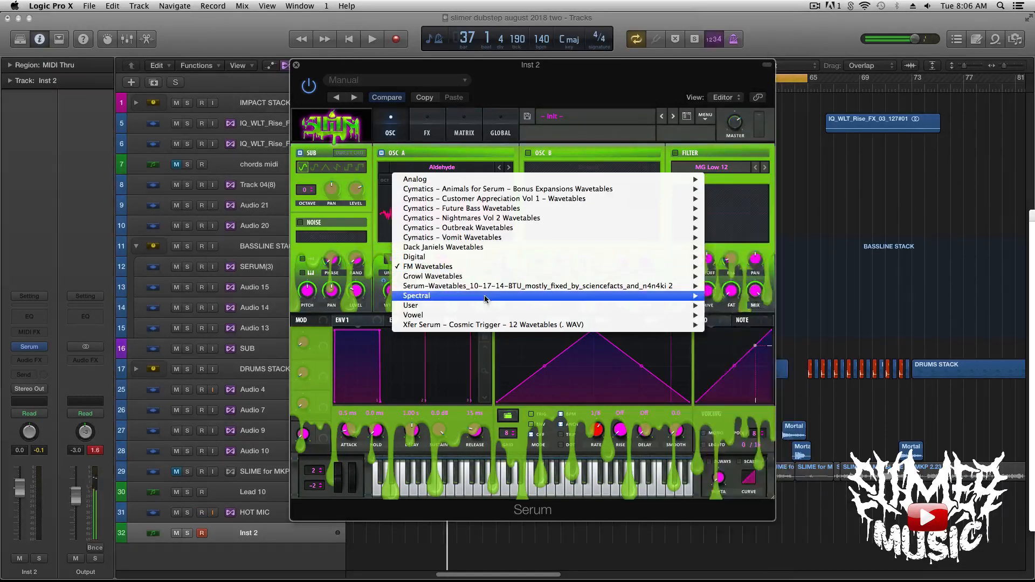
pyautogui.click(473, 147)
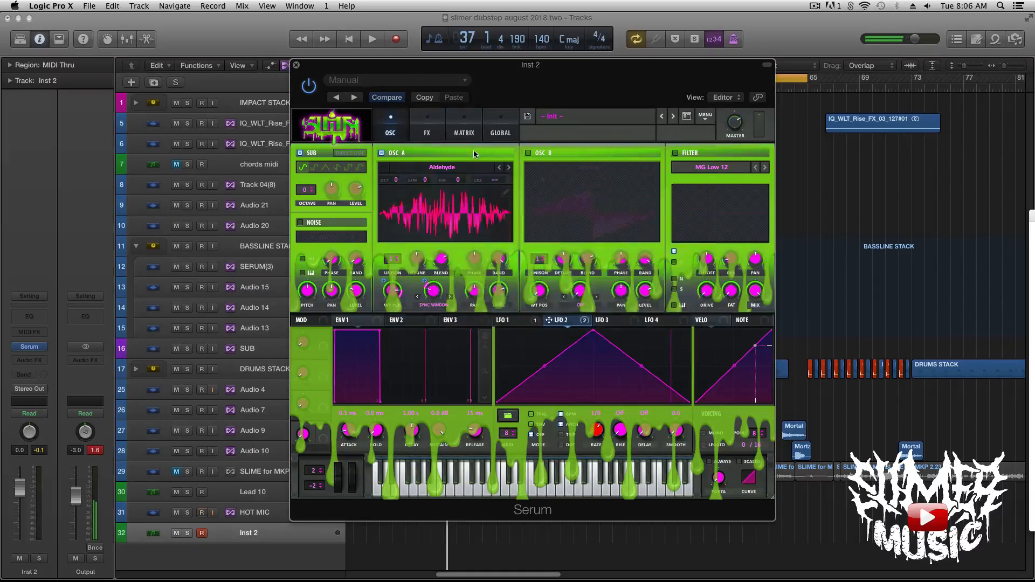
pyautogui.click(509, 169)
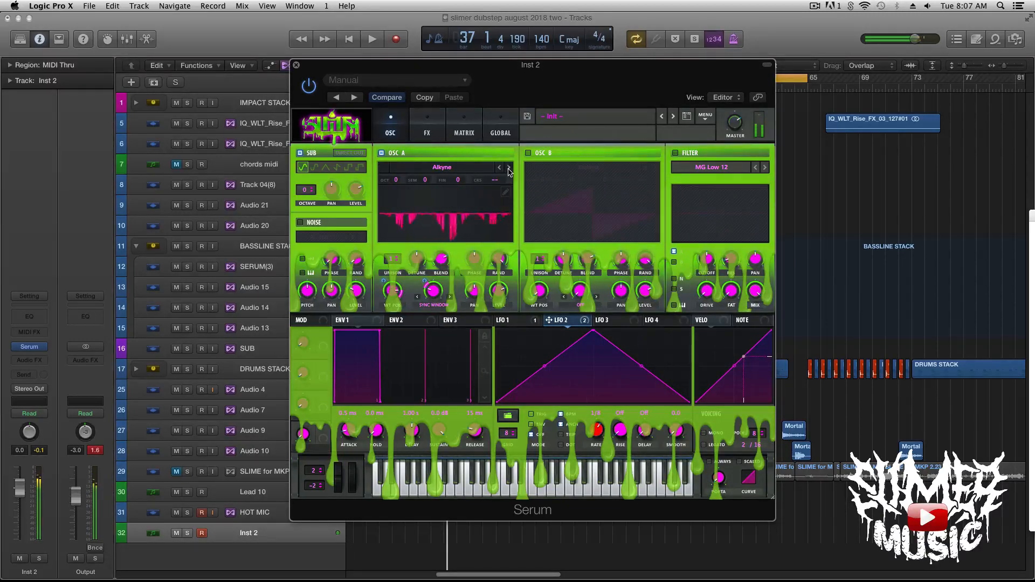
pyautogui.click(509, 168)
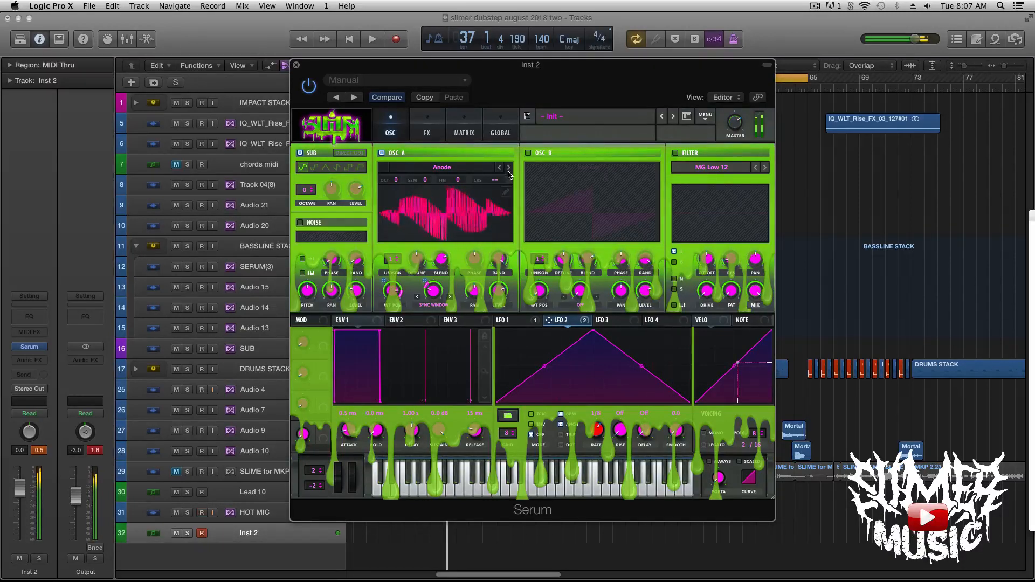
pyautogui.moveTo(597, 449); pyautogui.dragTo(597, 430)
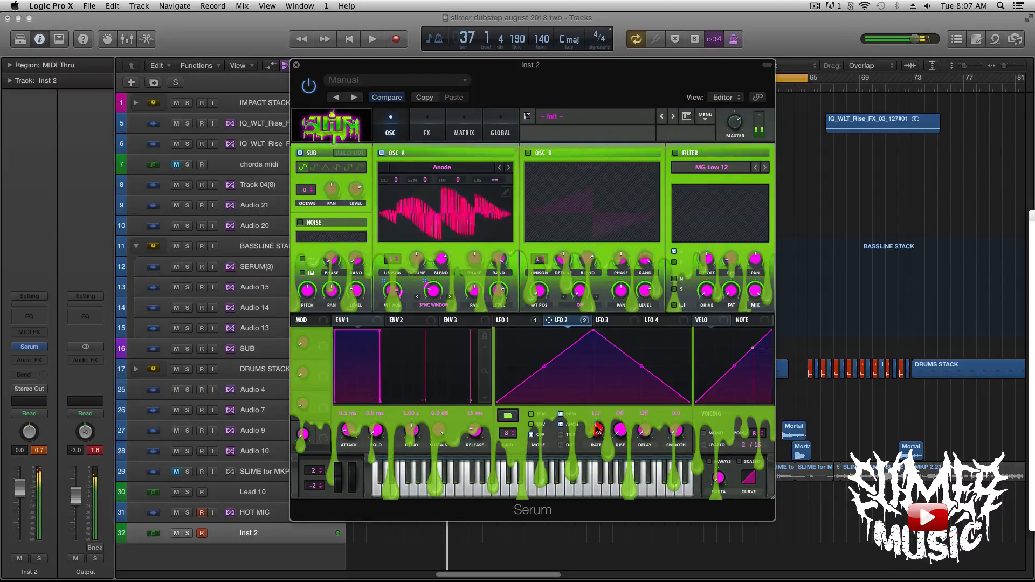
pyautogui.click(509, 169)
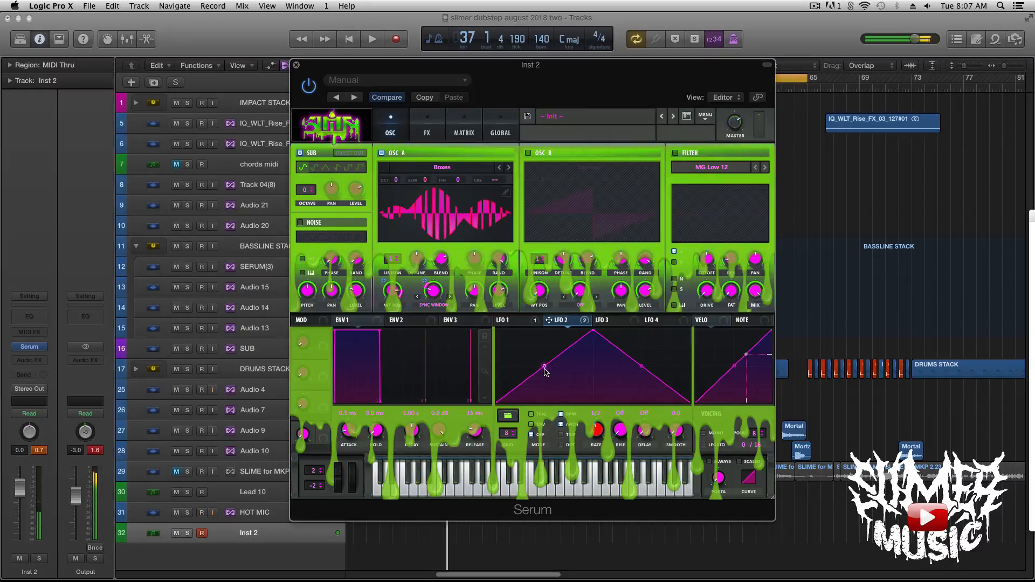
# Reshape LFO 2 from a triangle into a straight descending ramp starting at full level
pyautogui.moveTo(544, 368); pyautogui.dragTo(516, 342)
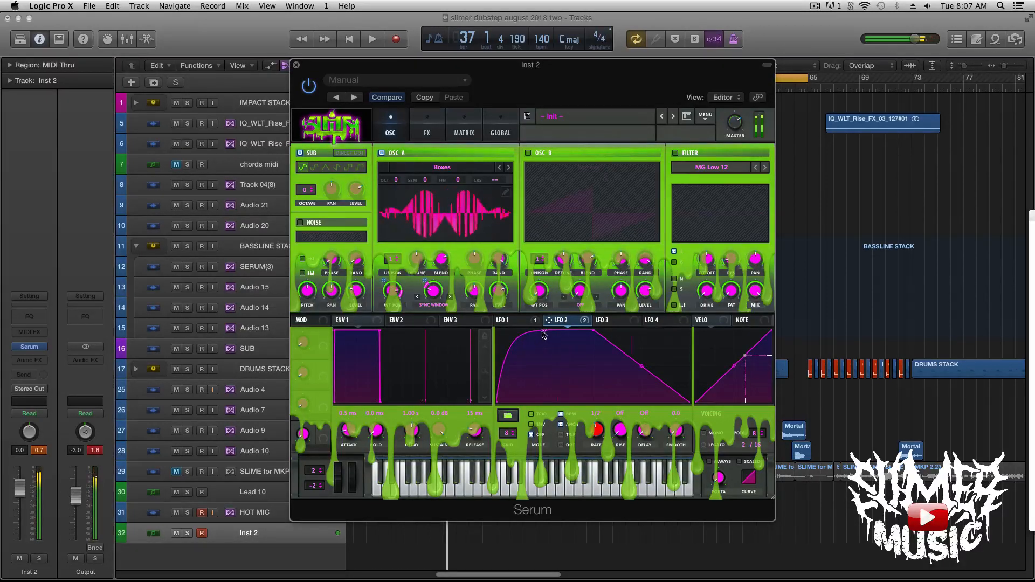
pyautogui.moveTo(483, 332); pyautogui.dragTo(460, 309)
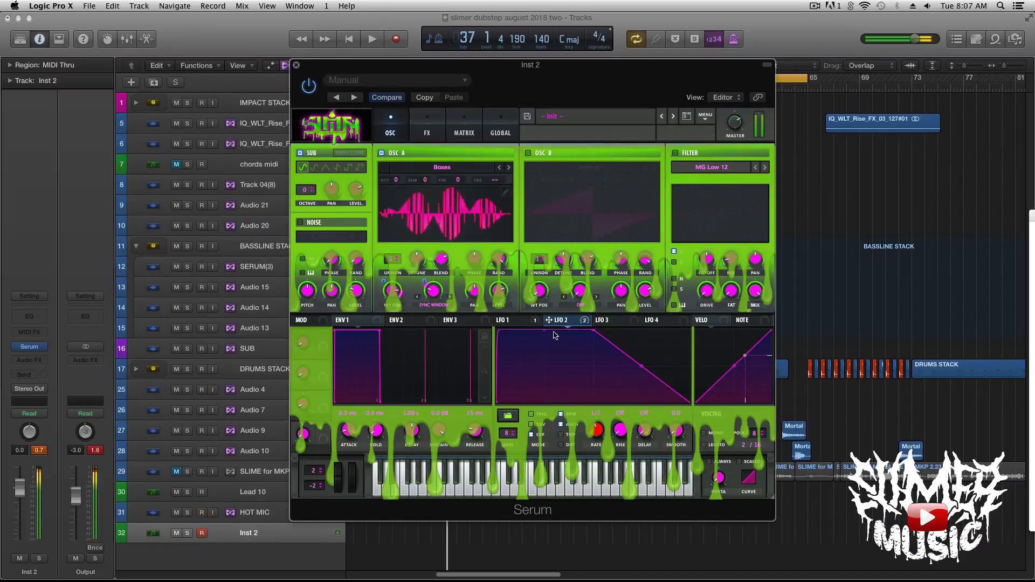
pyautogui.moveTo(544, 333); pyautogui.dragTo(467, 314)
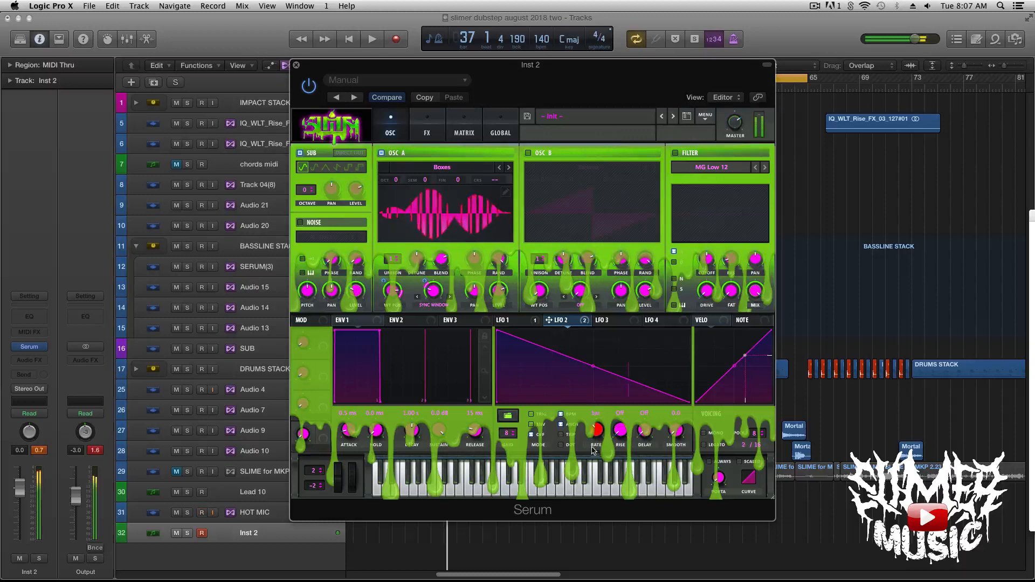
# Load the Colloid wavetable in oscillator A and audition LFO 2 rates, settling on 1/2
pyautogui.moveTo(593, 450); pyautogui.dragTo(594, 437)
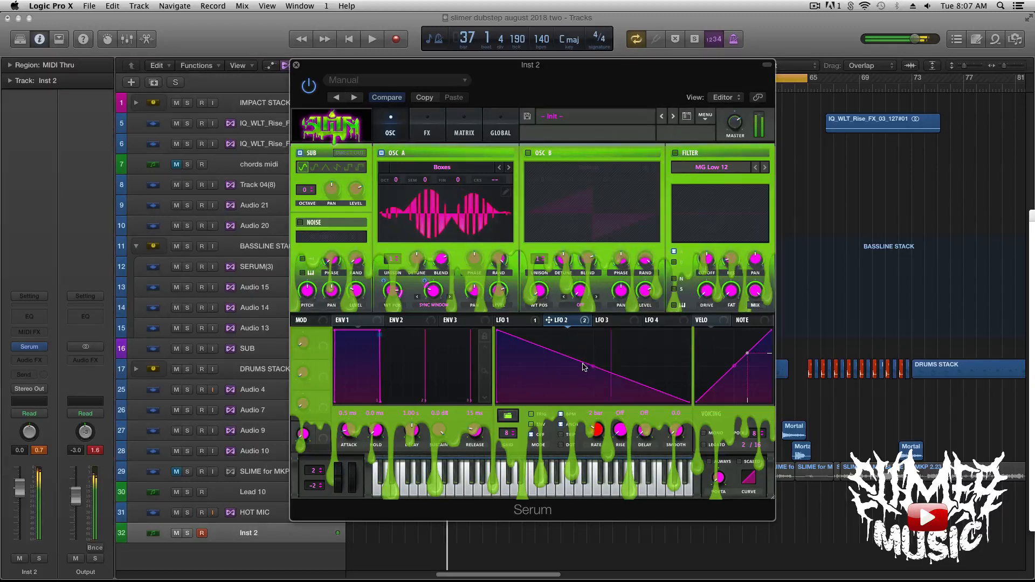
pyautogui.moveTo(597, 430); pyautogui.dragTo(596, 385)
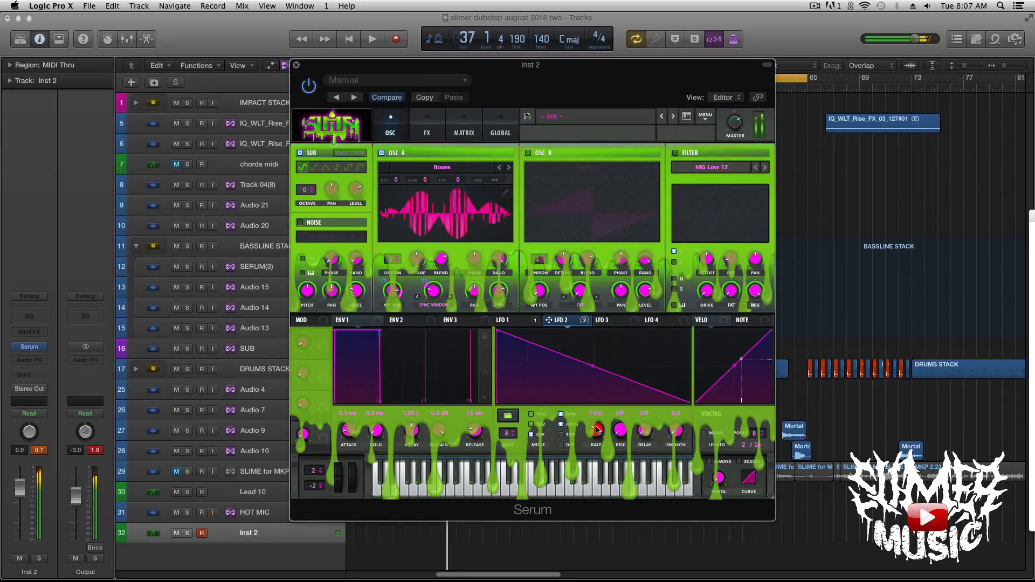
pyautogui.moveTo(596, 430); pyautogui.dragTo(603, 436)
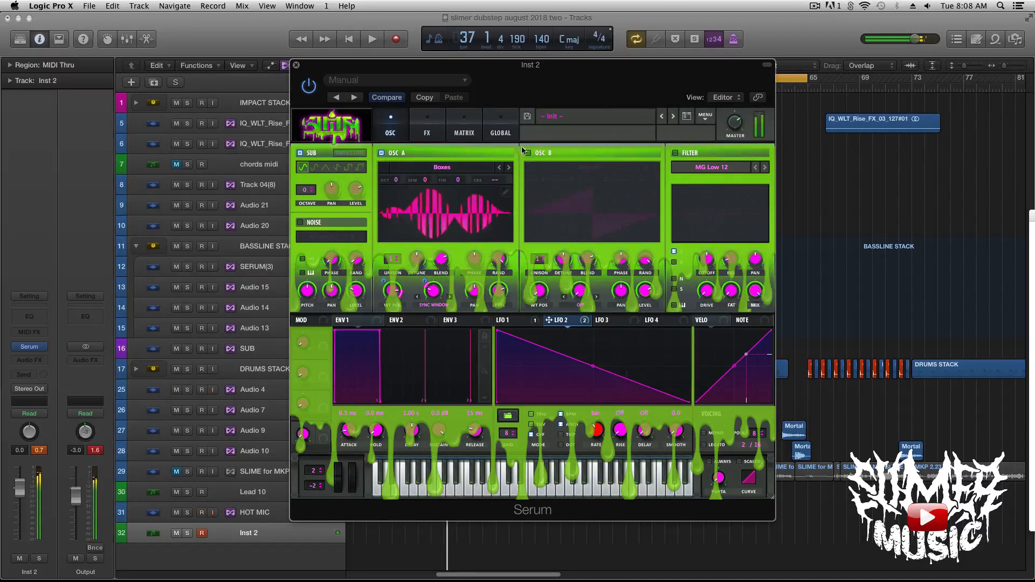
pyautogui.click(509, 169)
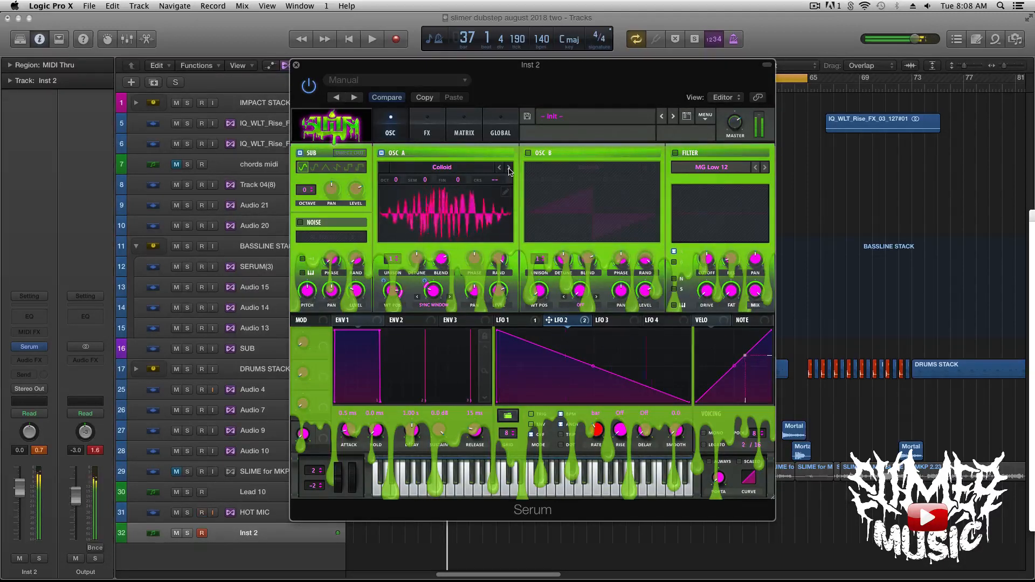
pyautogui.moveTo(598, 431)
pyautogui.mouseDown()
pyautogui.moveTo(600, 415)
pyautogui.moveTo(592, 438)
pyautogui.moveTo(597, 426)
pyautogui.mouseUp()
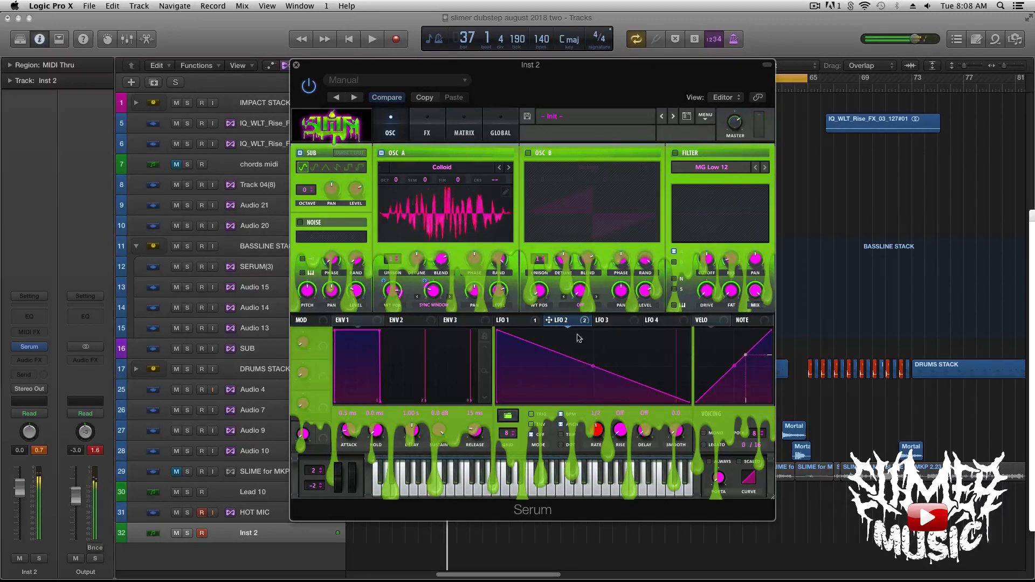
# Reshape LFO 1 into a descending curve bowed upward, with its rate at 1/2
pyautogui.click(520, 324)
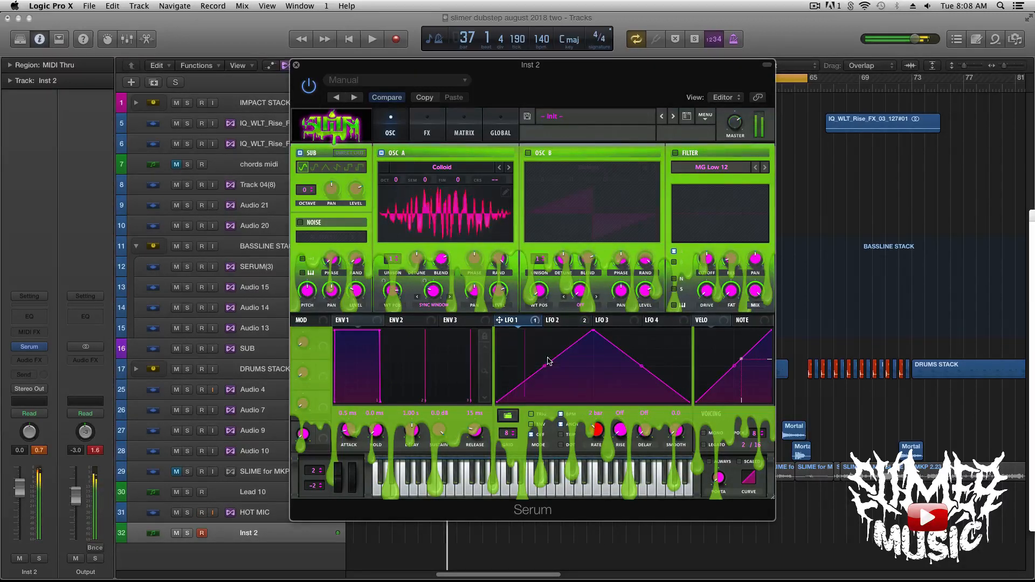
pyautogui.moveTo(593, 429); pyautogui.dragTo(586, 402)
pyautogui.moveTo(589, 332); pyautogui.dragTo(497, 329)
pyautogui.moveTo(592, 367); pyautogui.dragTo(603, 353)
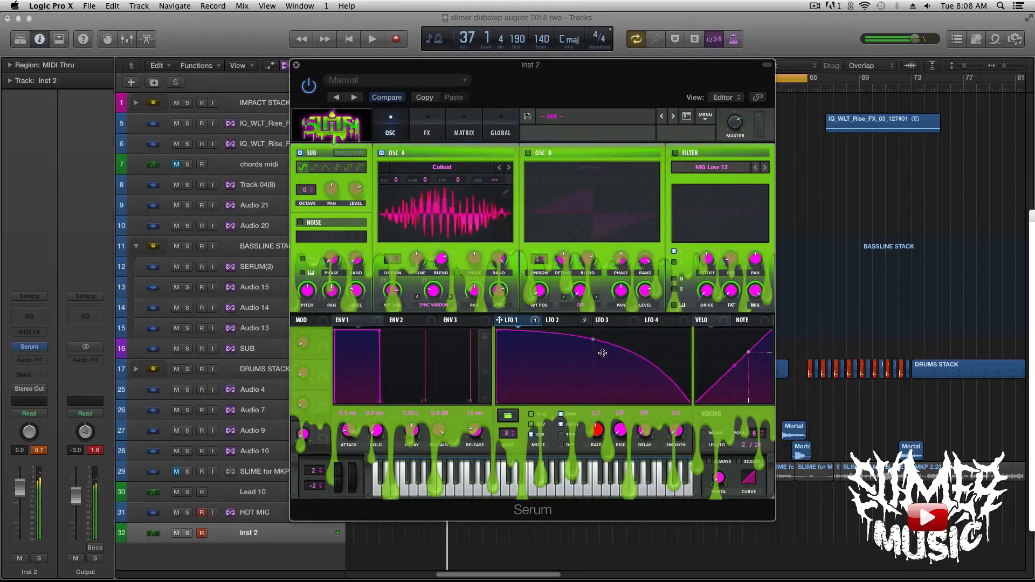
# Audition LFO 1 at a 1/8 rate, readjust oscillator A's wavetable position, and slow LFO 1 to 2 bars
pyautogui.moveTo(593, 438); pyautogui.dragTo(597, 423)
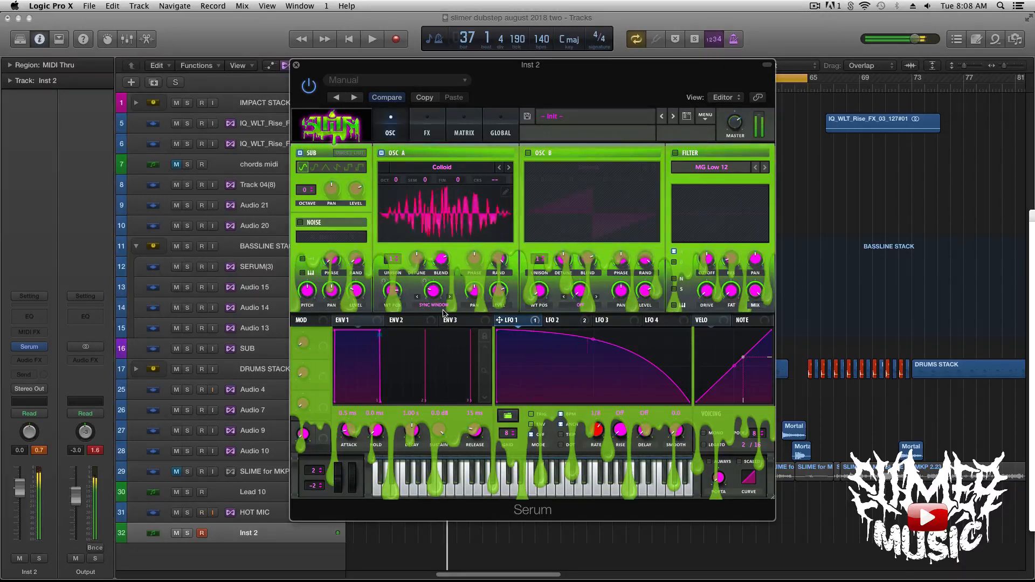
pyautogui.moveTo(400, 296)
pyautogui.mouseDown()
pyautogui.moveTo(399, 348)
pyautogui.moveTo(418, 384)
pyautogui.moveTo(406, 301)
pyautogui.mouseUp()
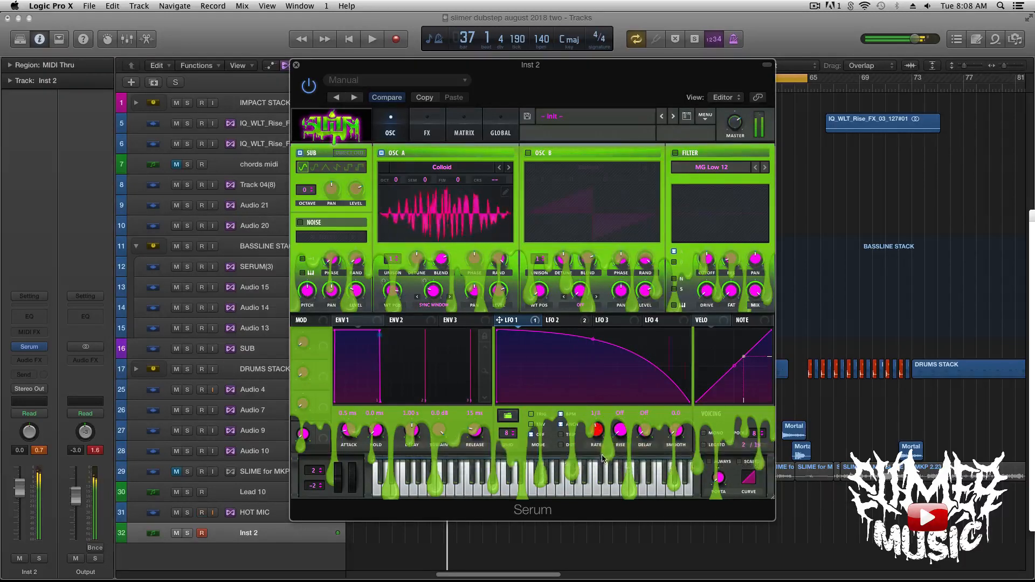
pyautogui.moveTo(592, 430); pyautogui.dragTo(586, 441)
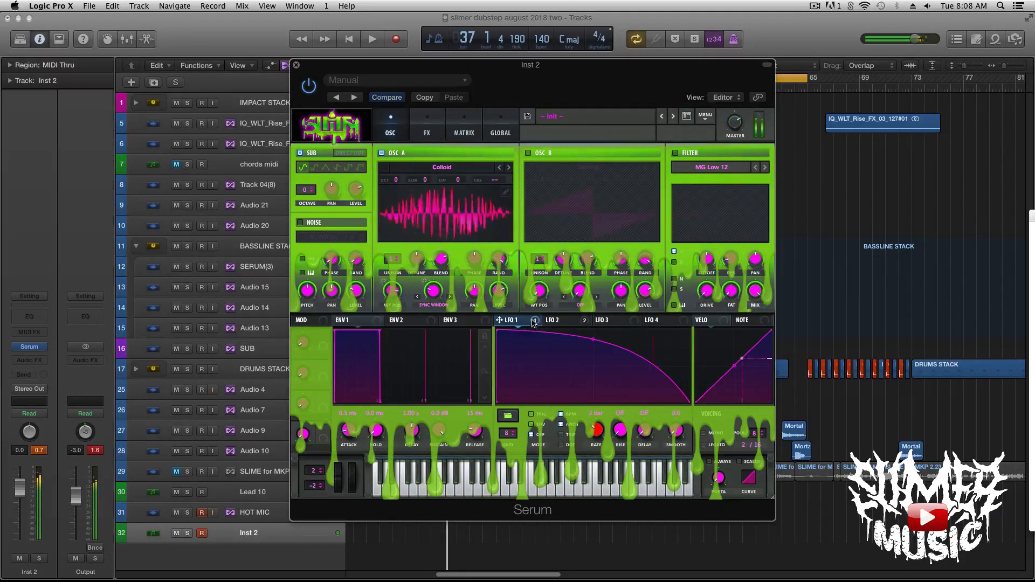
# Assign LFO 1 and LFO 2 to oscillator A's Sync Window warp, with the warp amount at about 2%
pyautogui.moveTo(533, 321); pyautogui.dragTo(436, 258)
pyautogui.moveTo(439, 295); pyautogui.dragTo(442, 290)
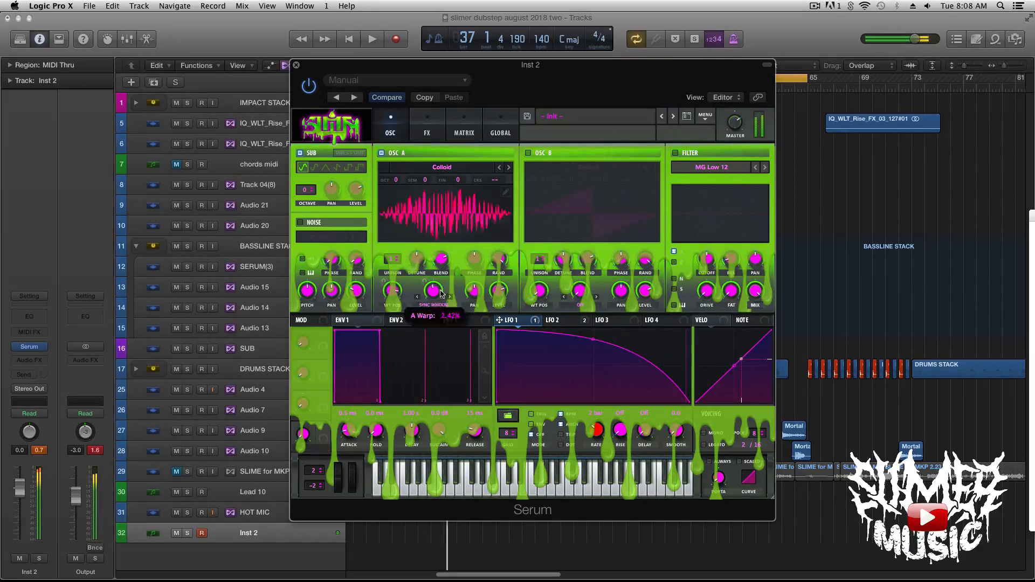
pyautogui.click(561, 321)
pyautogui.moveTo(552, 323); pyautogui.dragTo(436, 298)
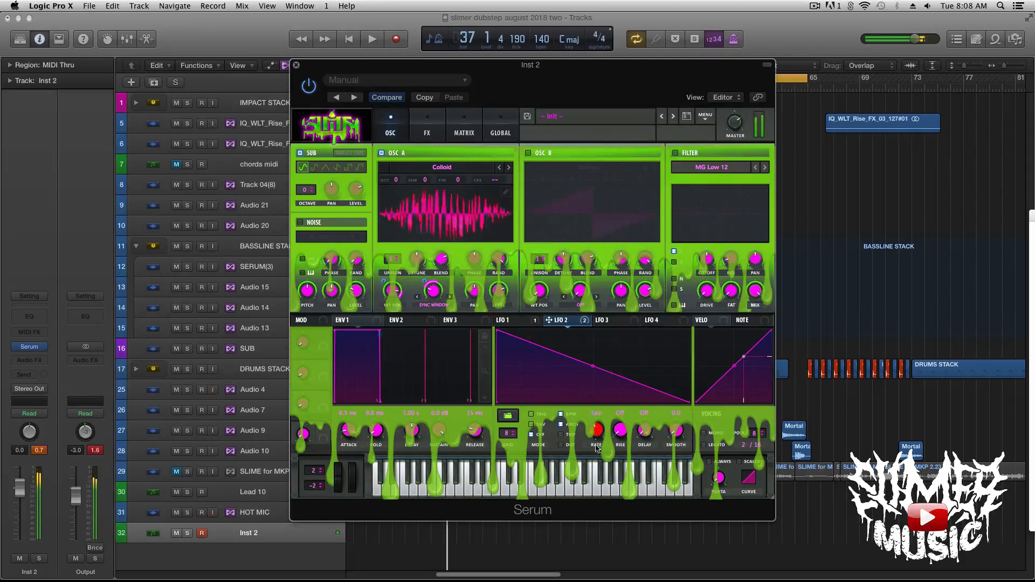
# Bow LFO 2 into a near-flat full level with a steep final drop, set its rate to 2 bars, and load Combustion in oscillator A
pyautogui.moveTo(593, 367); pyautogui.dragTo(560, 339)
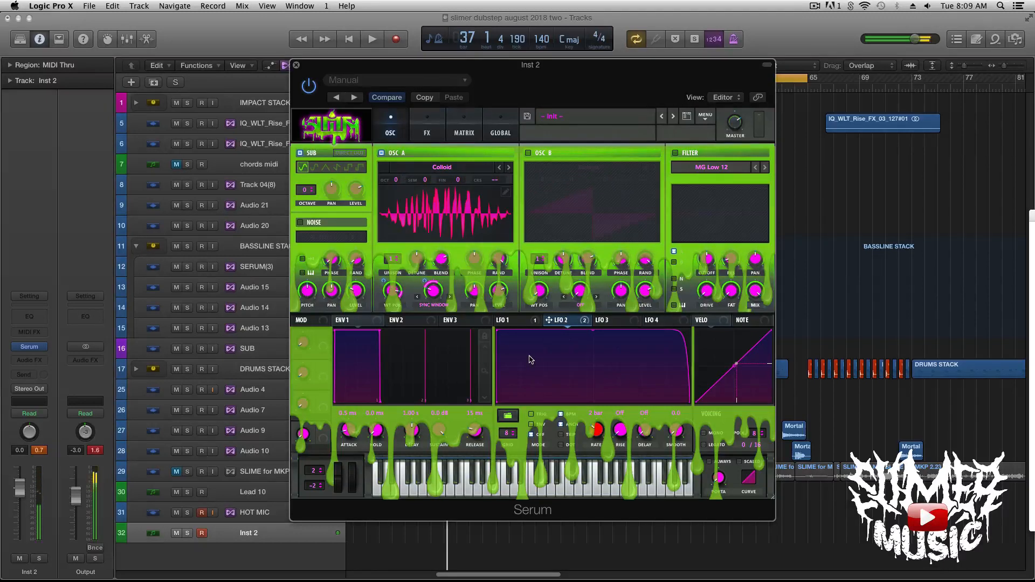
pyautogui.click(509, 168)
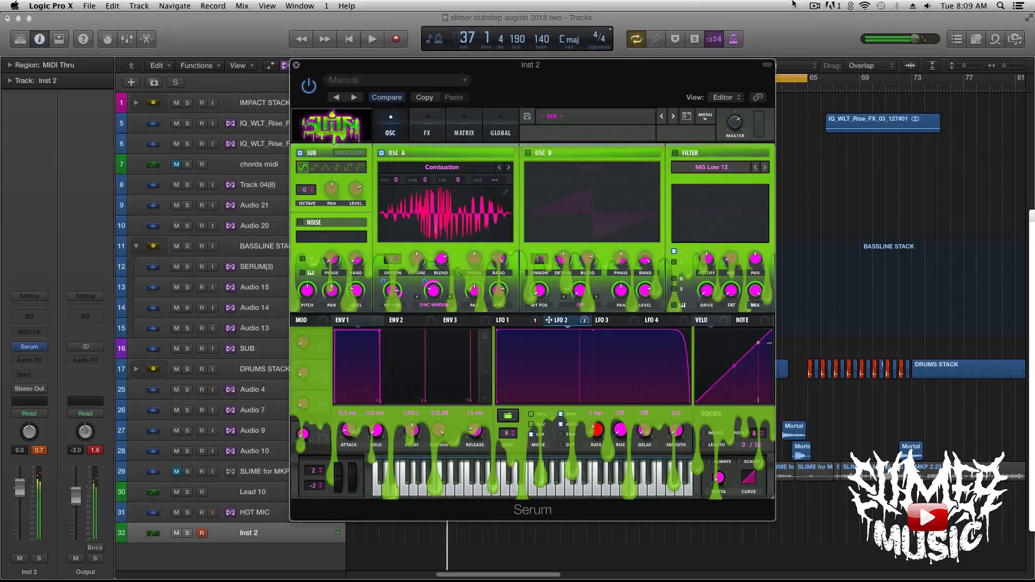
pyautogui.click(814, 6)
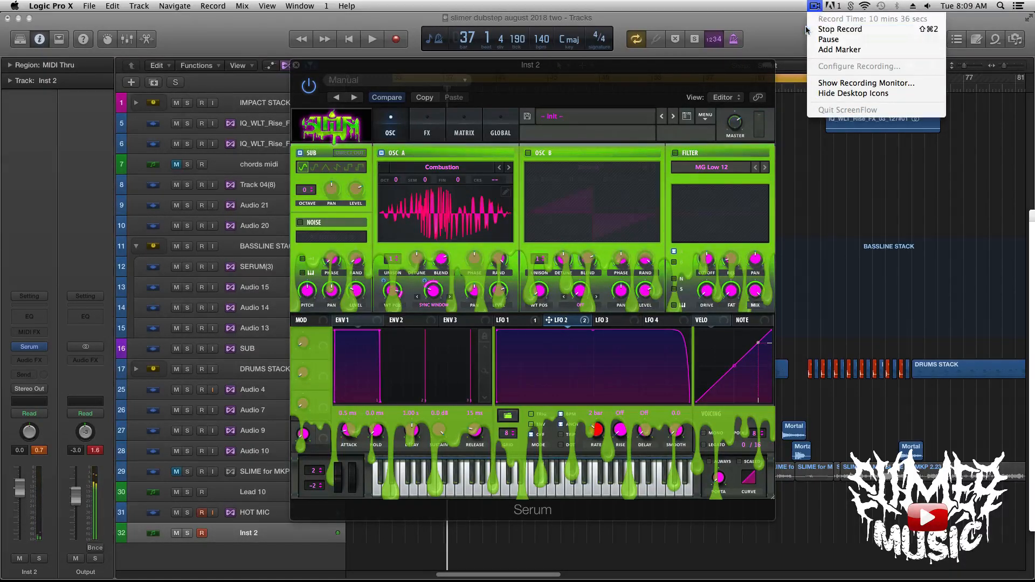
pyautogui.click(254, 45)
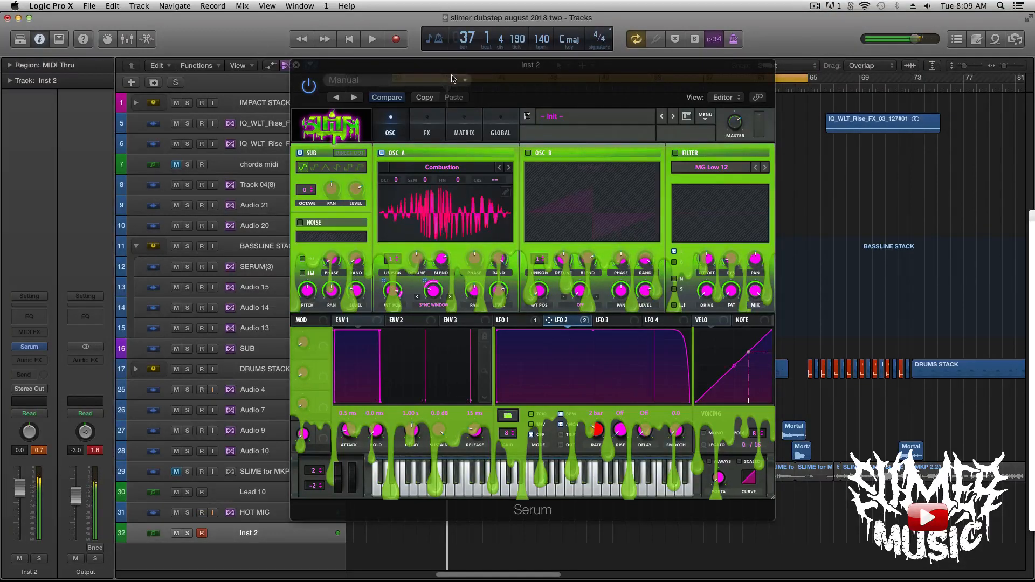
# Close the Serum window and create an empty MIDI region on the Inst 2 track spanning bars 33 to 37
pyautogui.moveTo(449, 67); pyautogui.dragTo(387, 21)
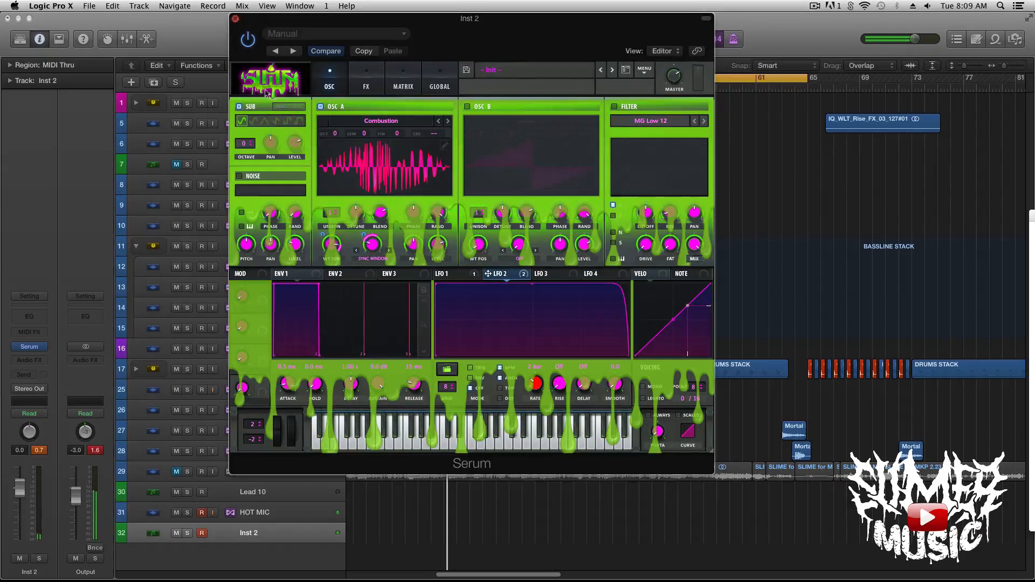
pyautogui.click(235, 18)
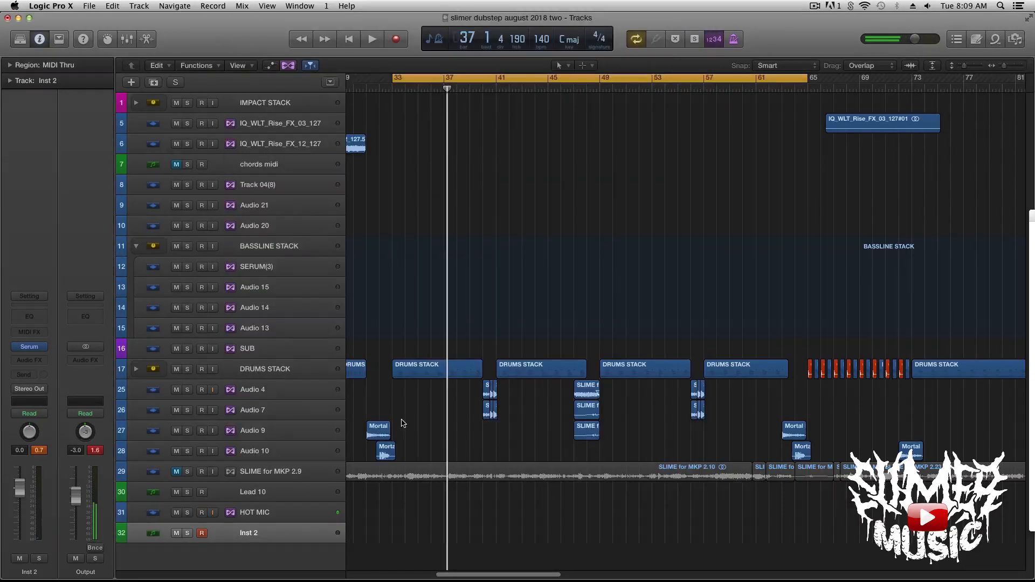
pyautogui.rightClick(407, 539)
pyautogui.click(423, 467)
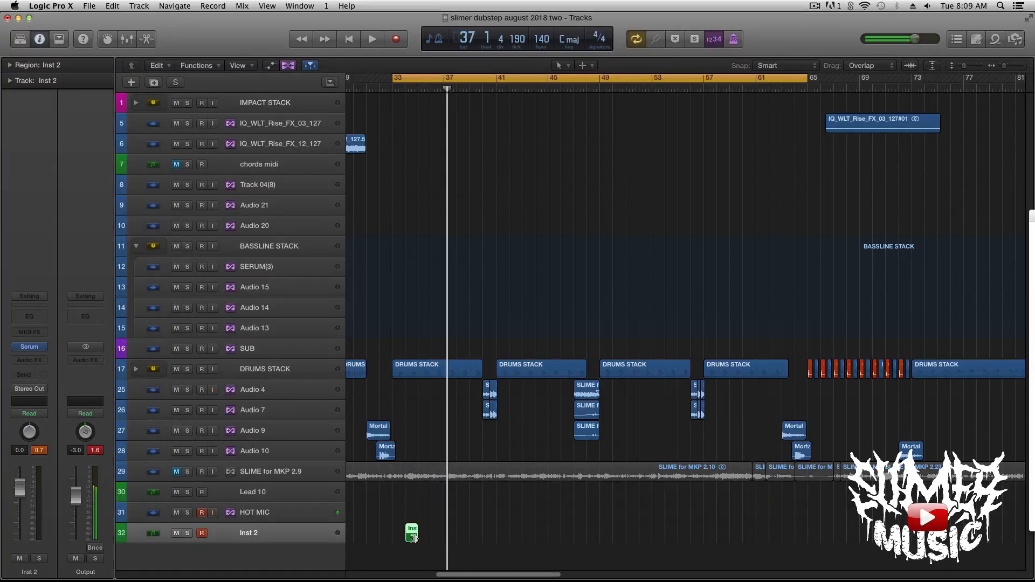
pyautogui.moveTo(412, 537); pyautogui.dragTo(442, 540)
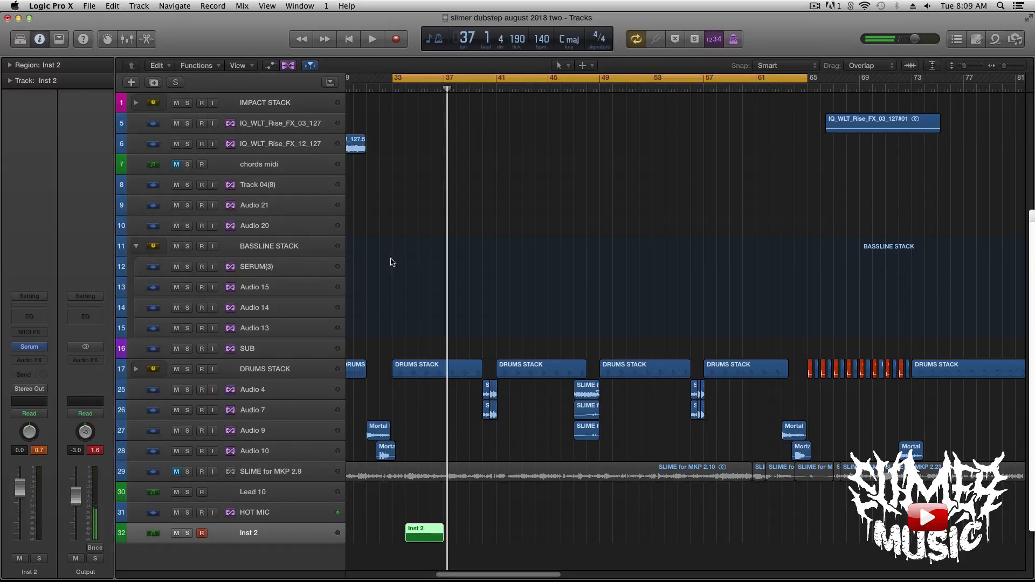
pyautogui.moveTo(406, 541); pyautogui.dragTo(393, 538)
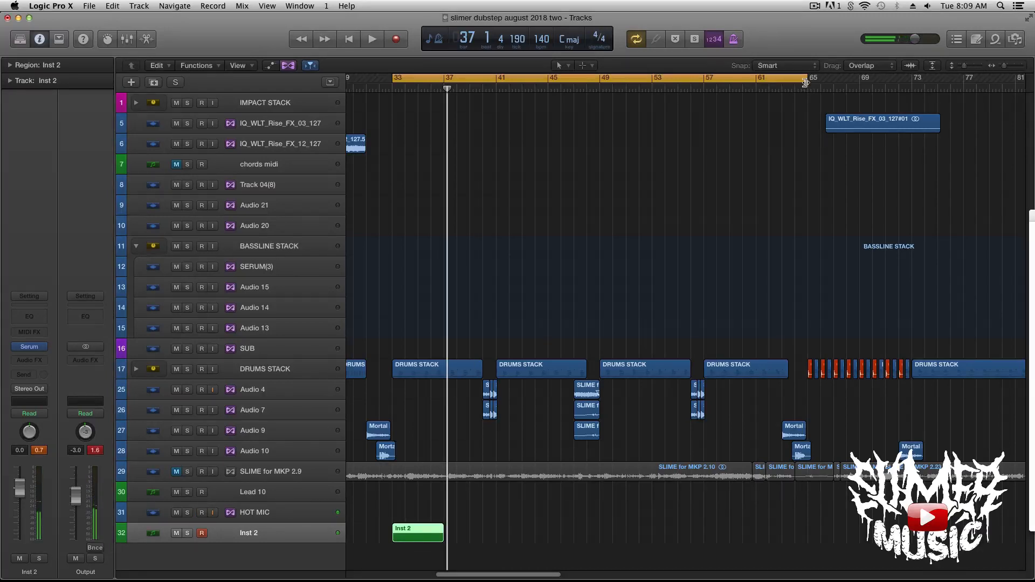
# Shorten the cycle range to bars 33 to 37 and play it back
pyautogui.moveTo(804, 89); pyautogui.dragTo(439, 104)
pyautogui.press('space')
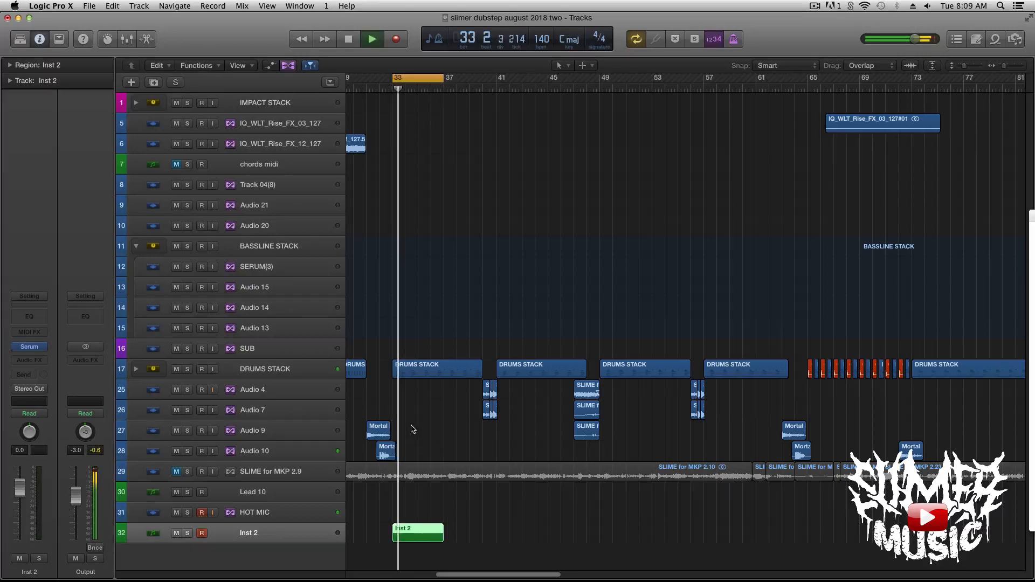
# Create an F0 note at the start of the Inst 2 region, lengthen it to about an eighth note, and audition it
pyautogui.doubleClick(421, 532)
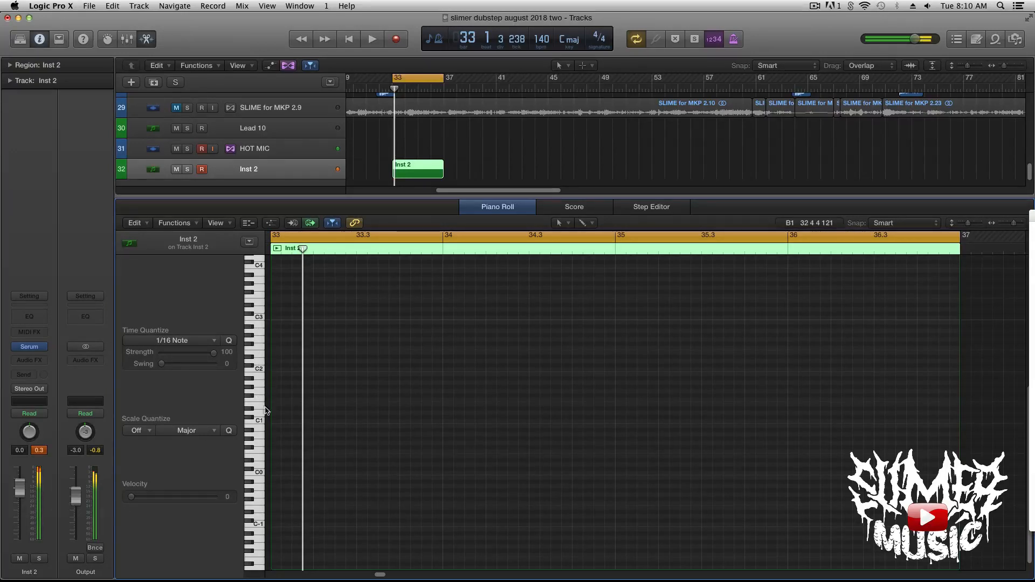
pyautogui.rightClick(280, 451)
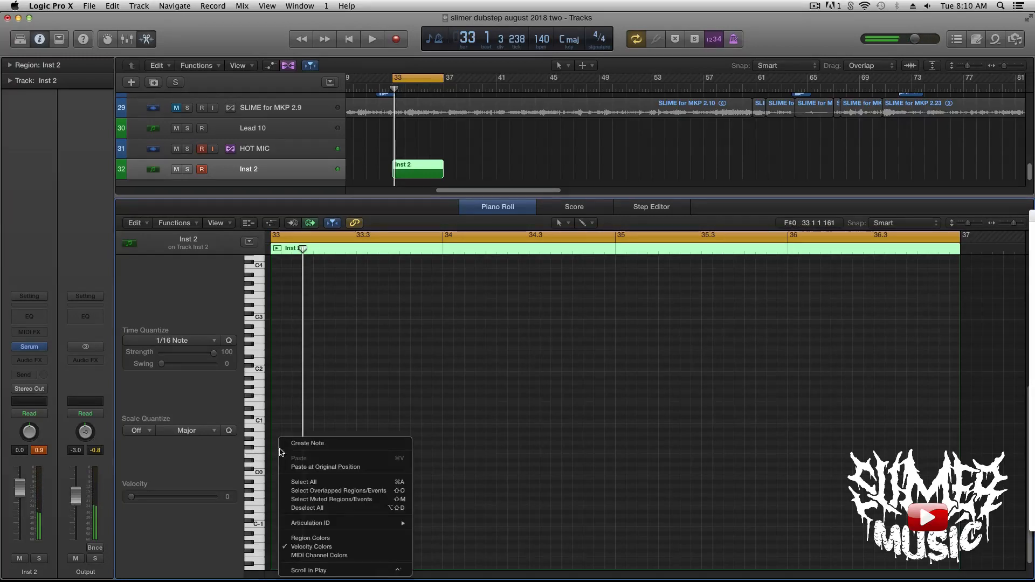
pyautogui.click(289, 444)
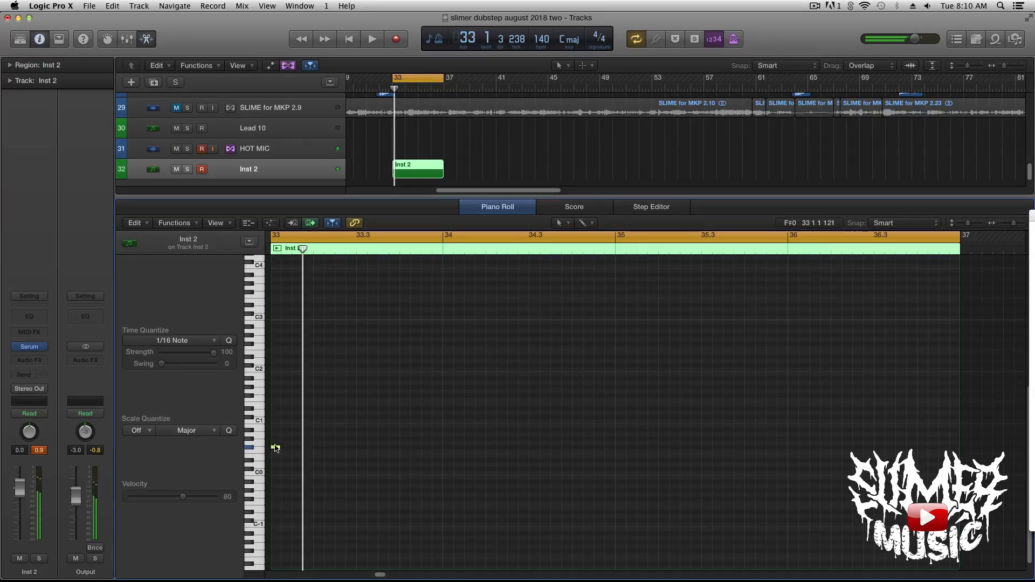
pyautogui.moveTo(274, 448); pyautogui.dragTo(273, 456)
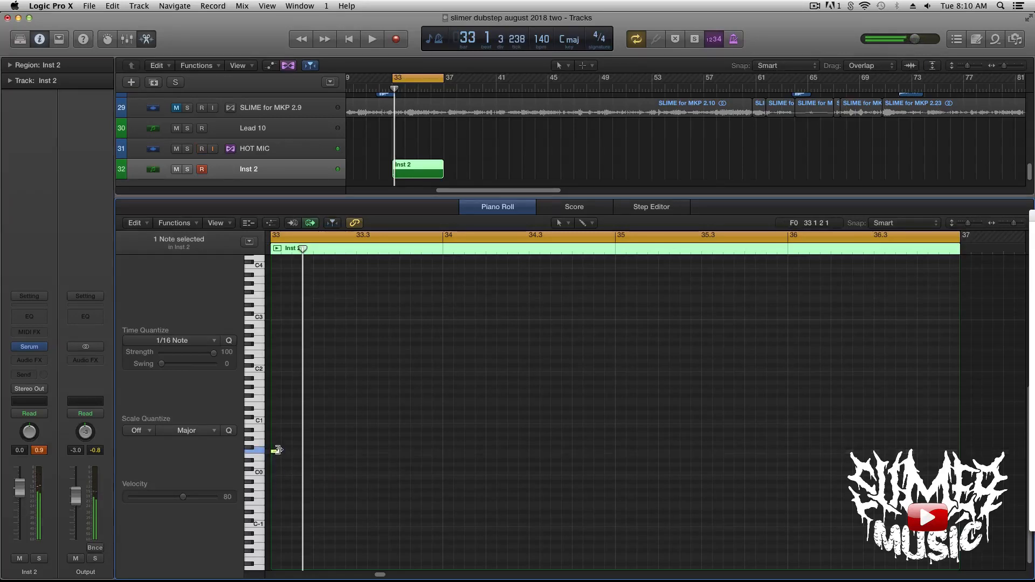
pyautogui.press('space')
pyautogui.press('space')
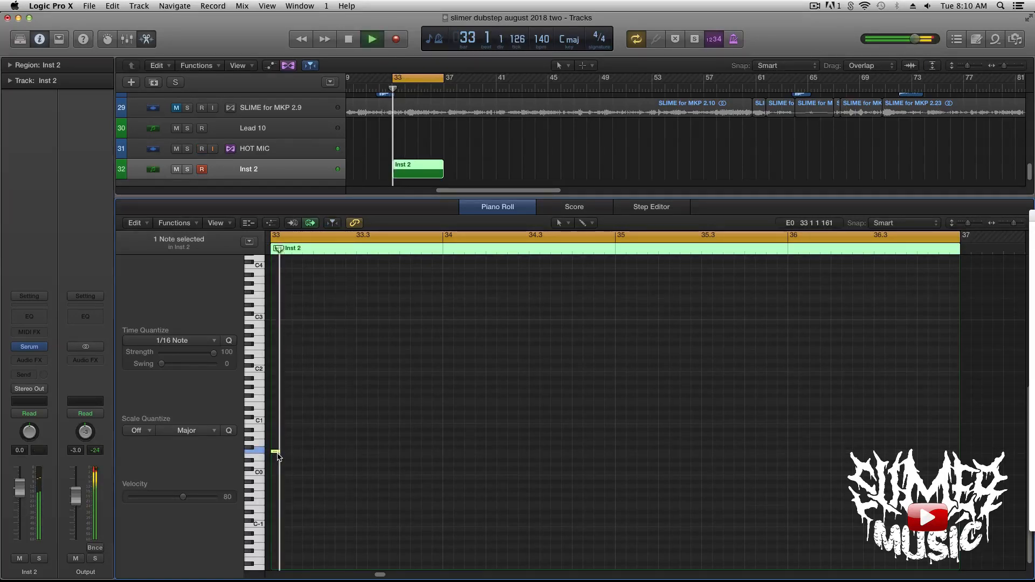
pyautogui.press('space')
pyautogui.moveTo(278, 453); pyautogui.dragTo(290, 452)
pyautogui.press('space')
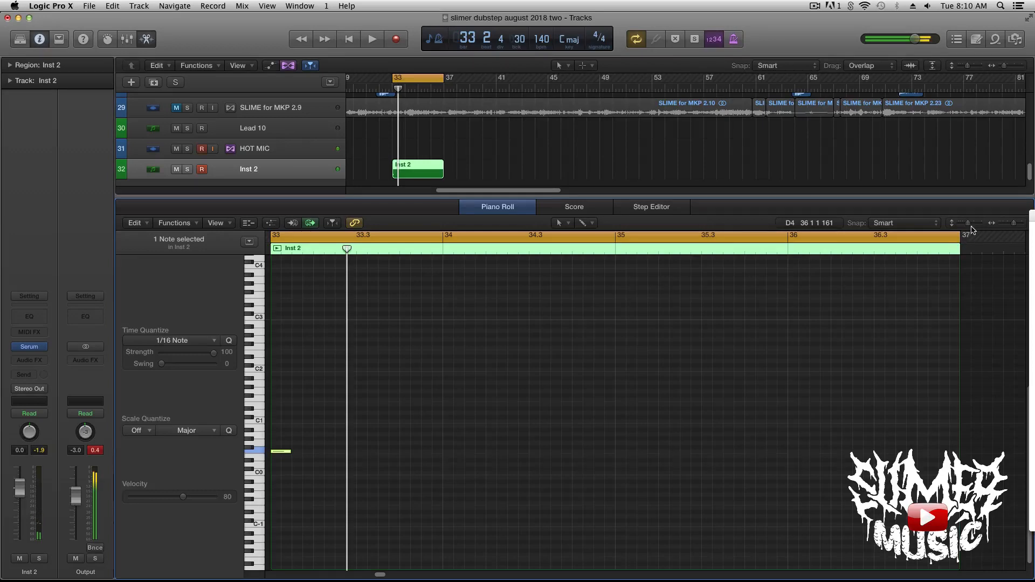
# Copy the F0 note onto each beat from bar 33 through the first beat of bar 34, and play the pattern
pyautogui.moveTo(968, 222); pyautogui.dragTo(976, 222)
pyautogui.scroll(-2, 570, 419)
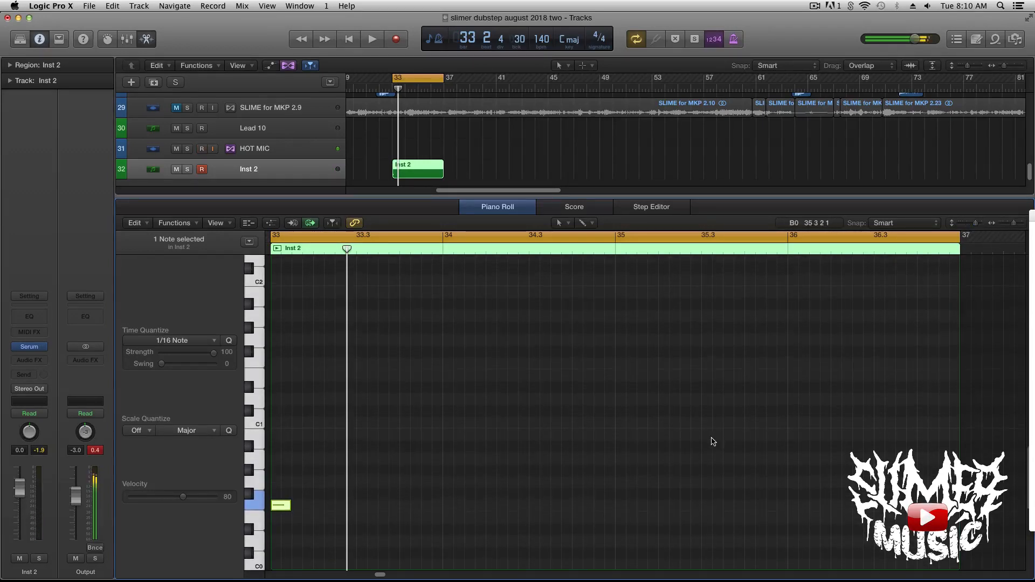
pyautogui.scroll(-1, 713, 441)
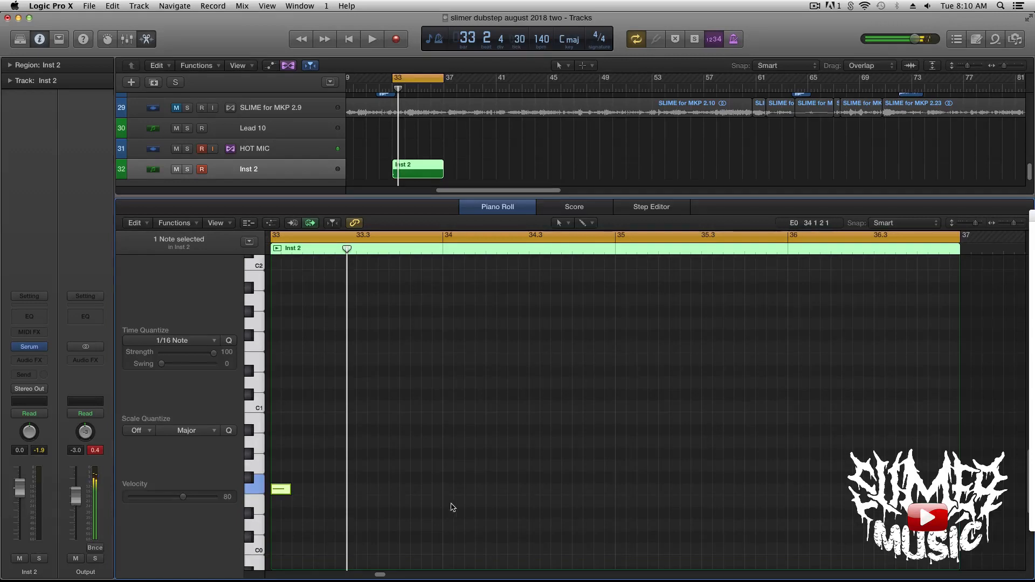
pyautogui.click(1013, 223)
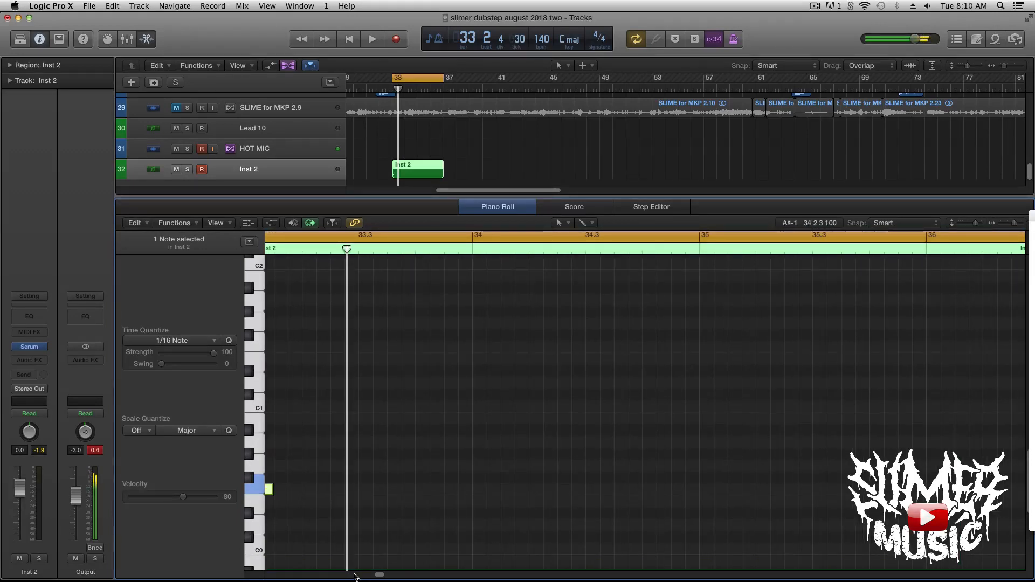
pyautogui.moveTo(379, 575); pyautogui.dragTo(376, 575)
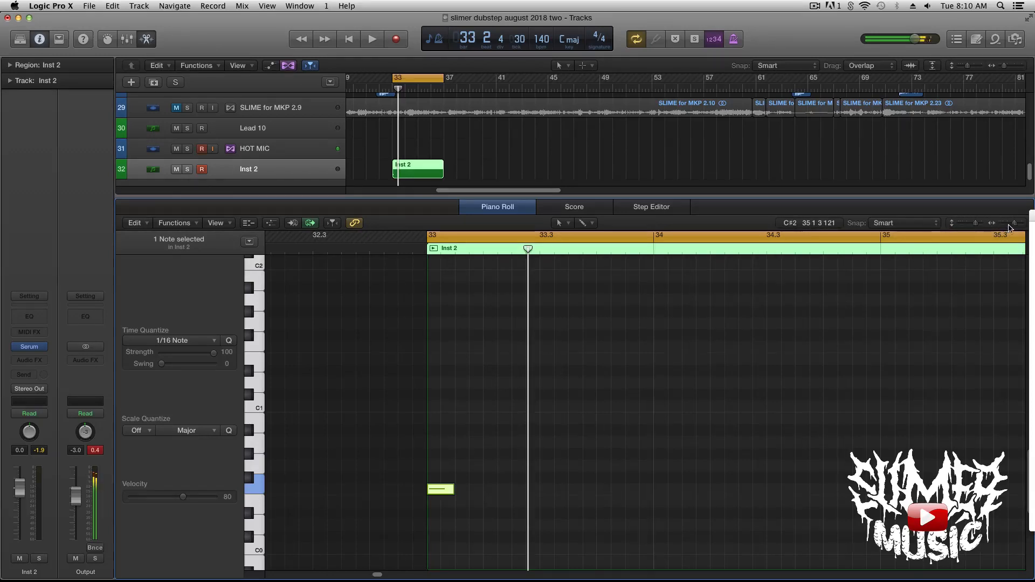
pyautogui.moveTo(1014, 223); pyautogui.dragTo(1013, 224)
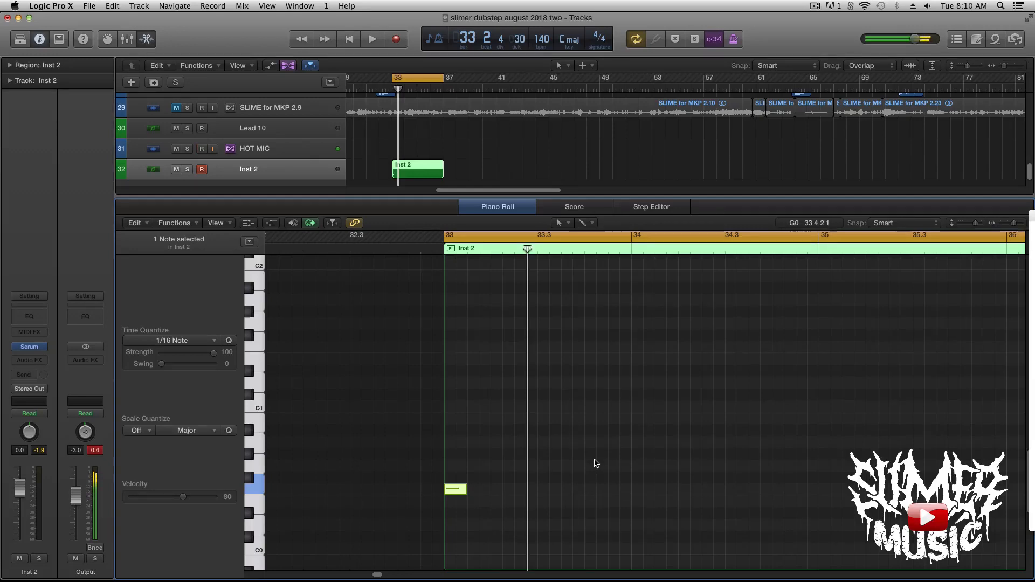
pyautogui.click(458, 490)
pyautogui.moveTo(458, 490); pyautogui.dragTo(551, 489)
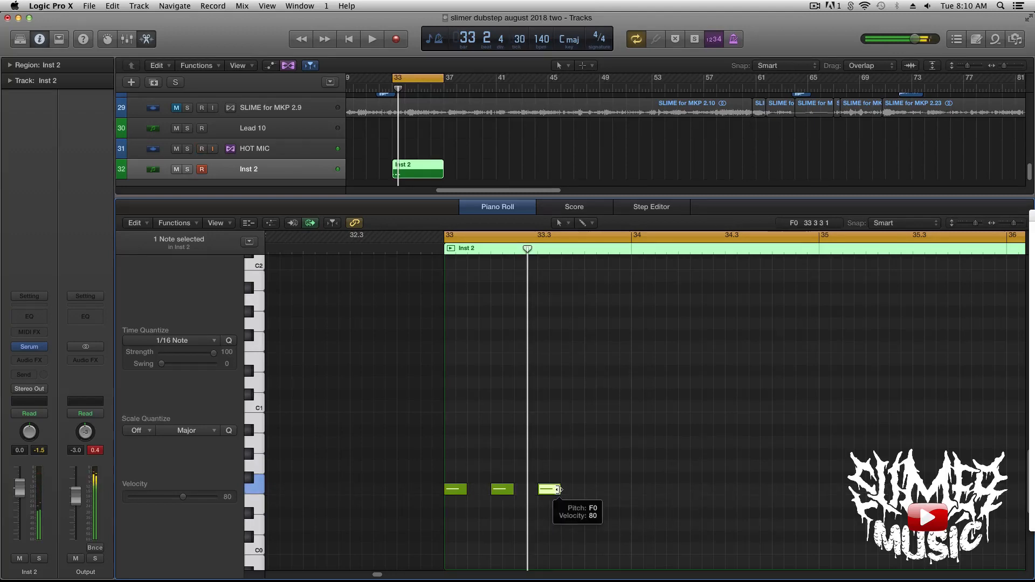
pyautogui.moveTo(557, 489); pyautogui.dragTo(649, 490)
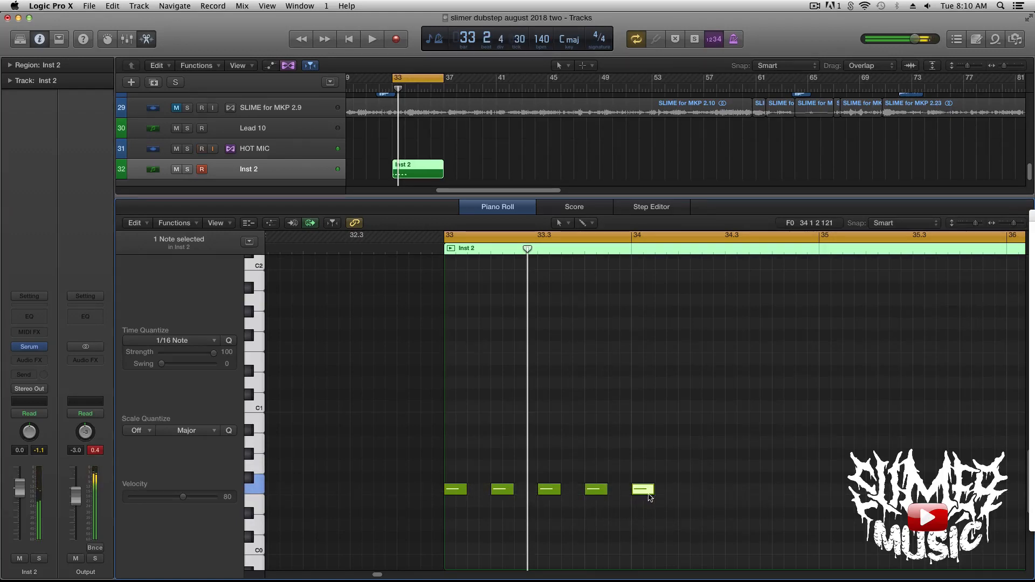
pyautogui.press('space')
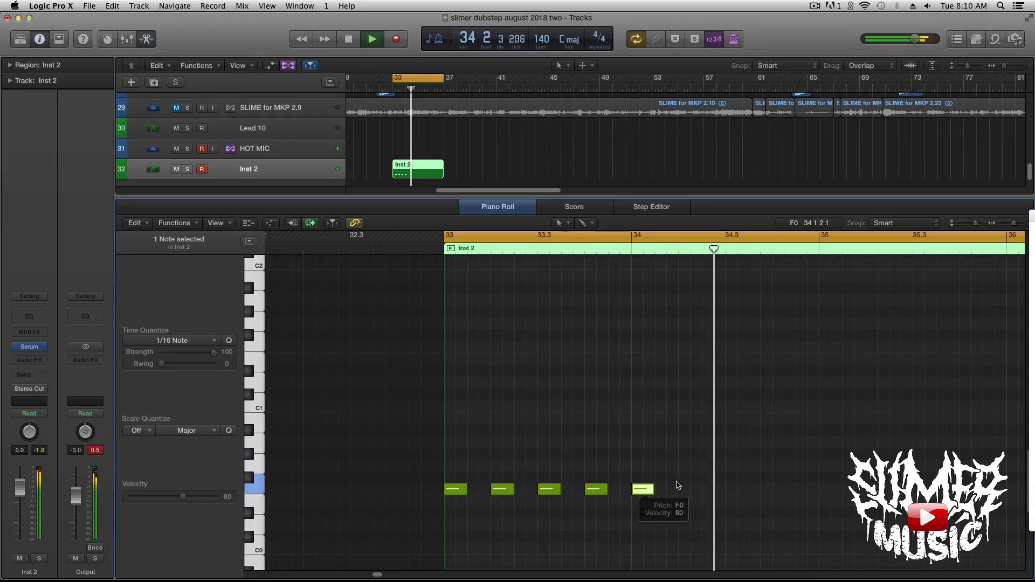
# Continue the F0 note copies on the remaining beats of bar 34, ending with eight notes in total
pyautogui.moveTo(649, 495); pyautogui.dragTo(787, 489)
pyautogui.press('space')
pyautogui.press('super+z')
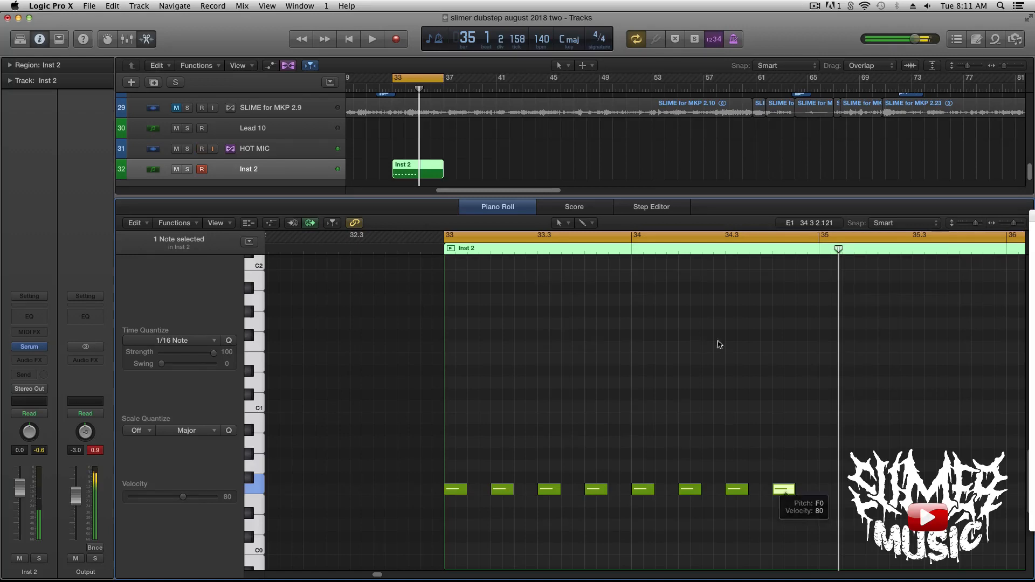
# Shorten the cycle range to bars 33 to 35 and play the looped F0 pattern
pyautogui.press('space')
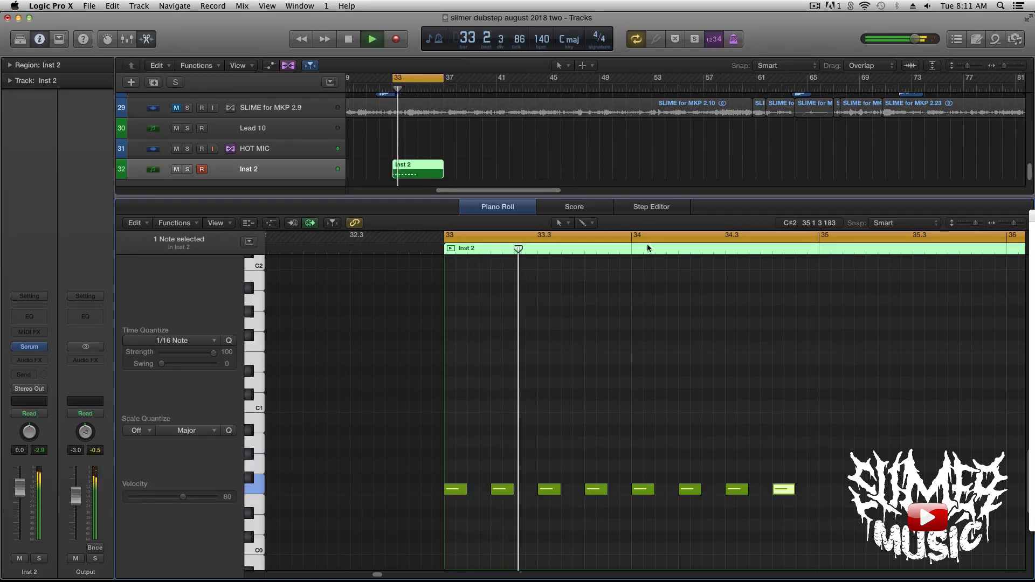
pyautogui.moveTo(442, 82); pyautogui.dragTo(418, 83)
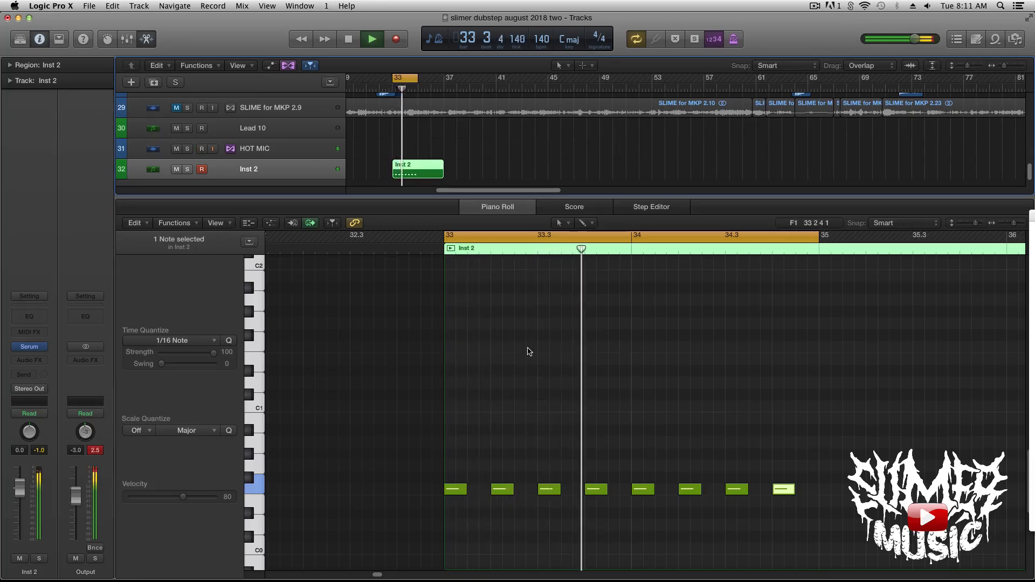
pyautogui.scroll(-1, 555, 393)
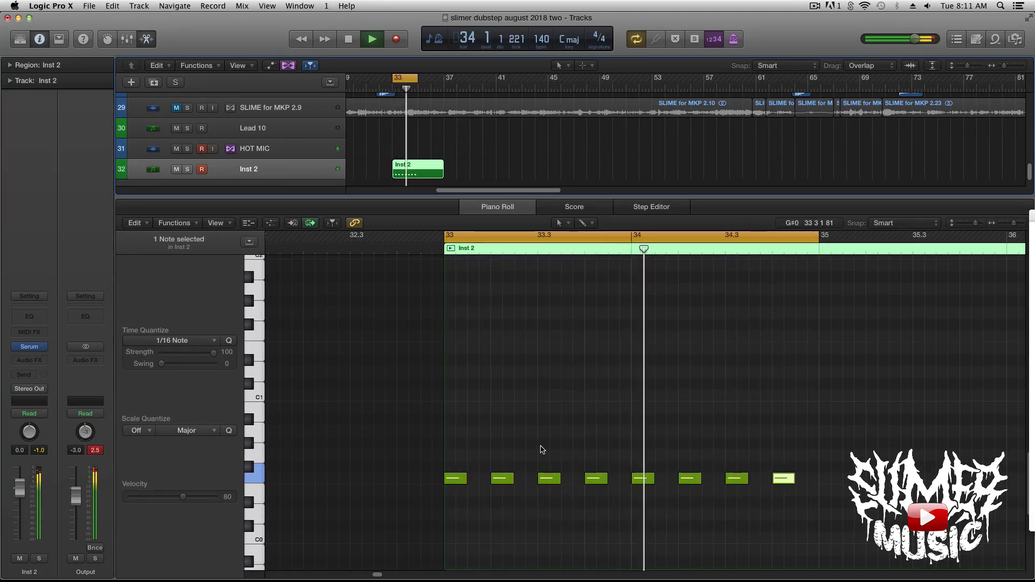
pyautogui.press('space')
pyautogui.scroll(-1, 252, 168)
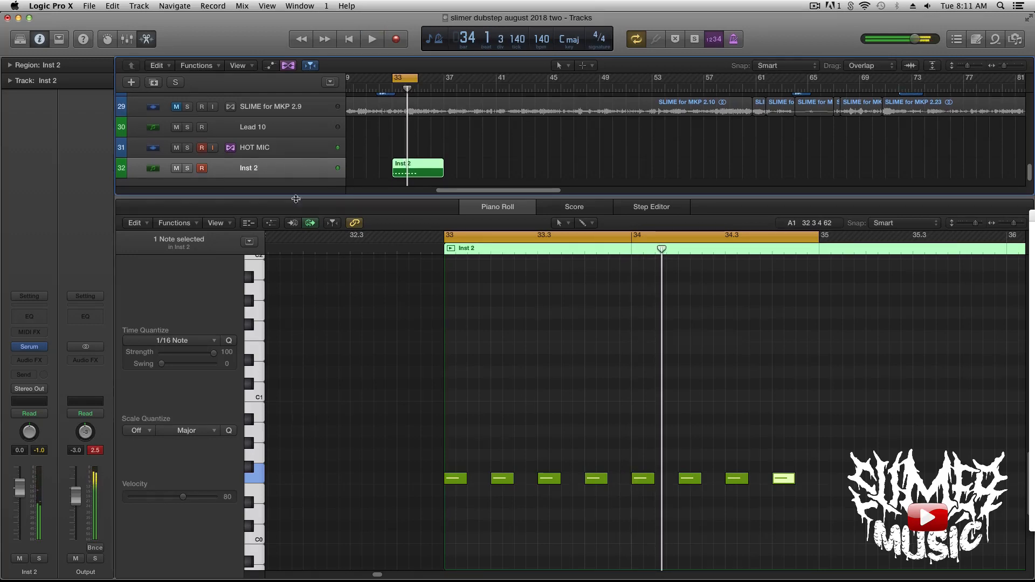
# Close the note editor to return to the full track view and reopen Serum from the Inst 2 channel strip
pyautogui.press('x')
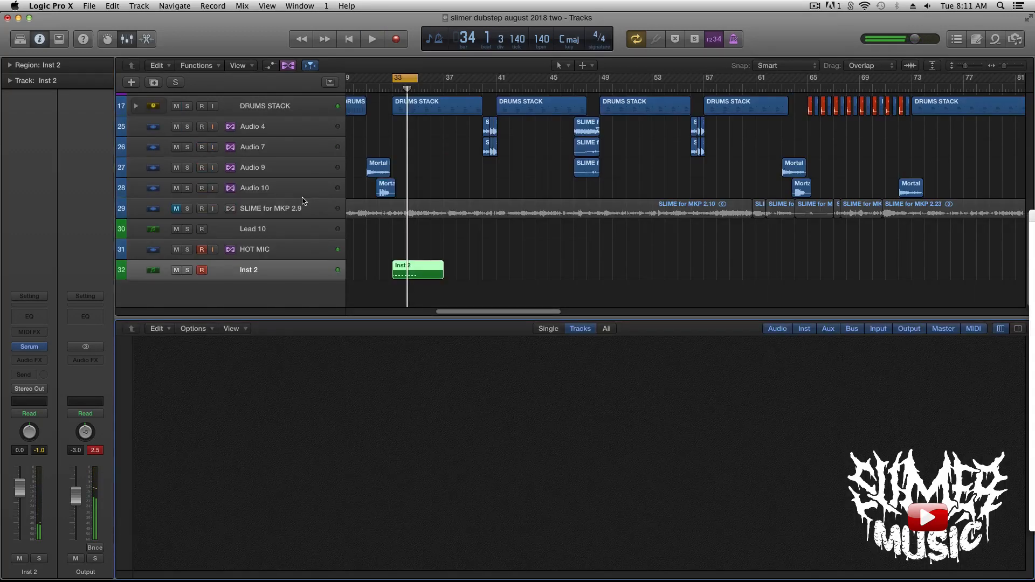
pyautogui.press('x')
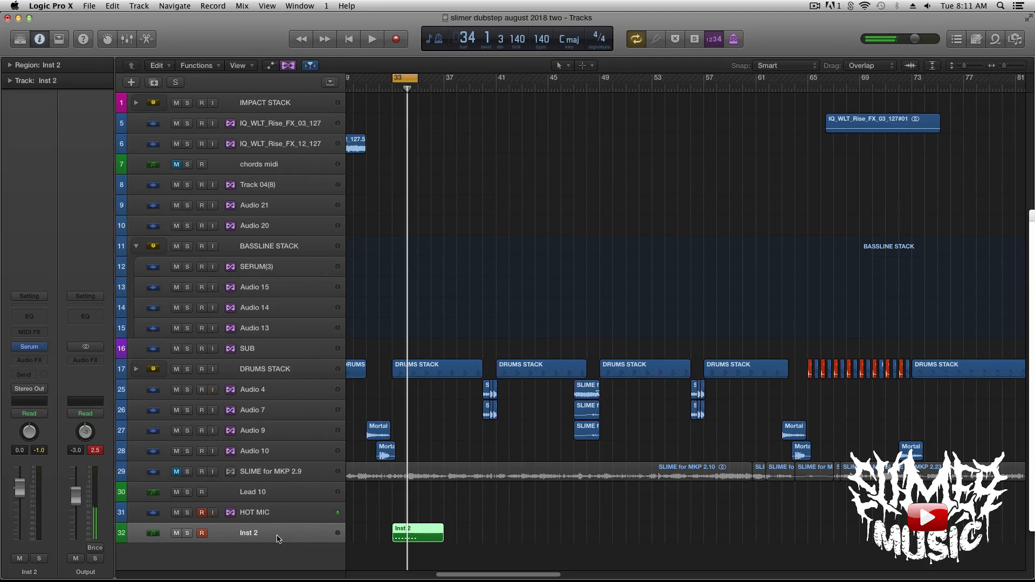
pyautogui.moveTo(30, 346)
pyautogui.click(33, 347)
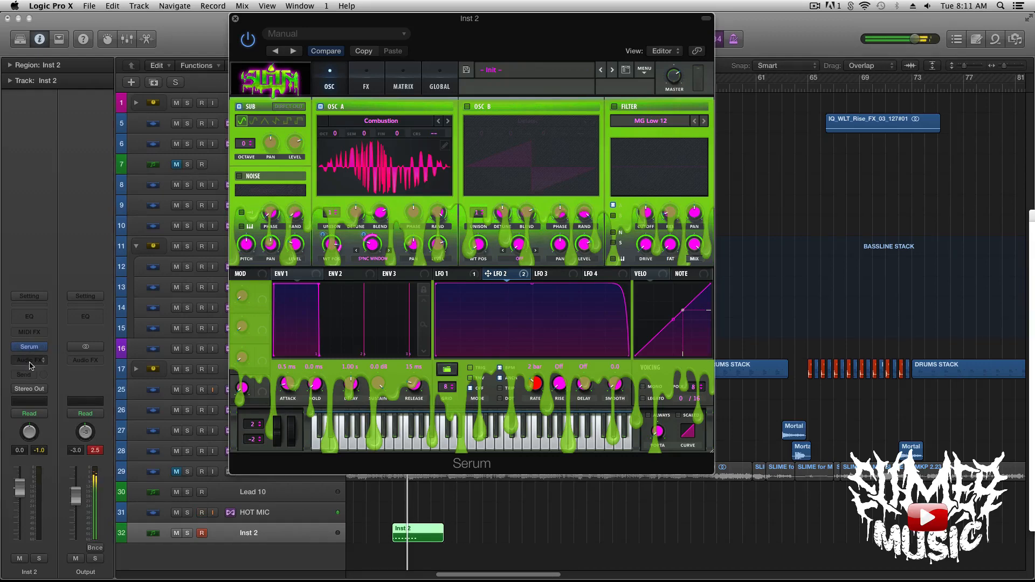
# Insert a stereo Compressor after Serum on the Inst 2 channel, load its Classic Drums preset, and close the plug-in window
pyautogui.click(29, 365)
pyautogui.moveTo(39, 401)
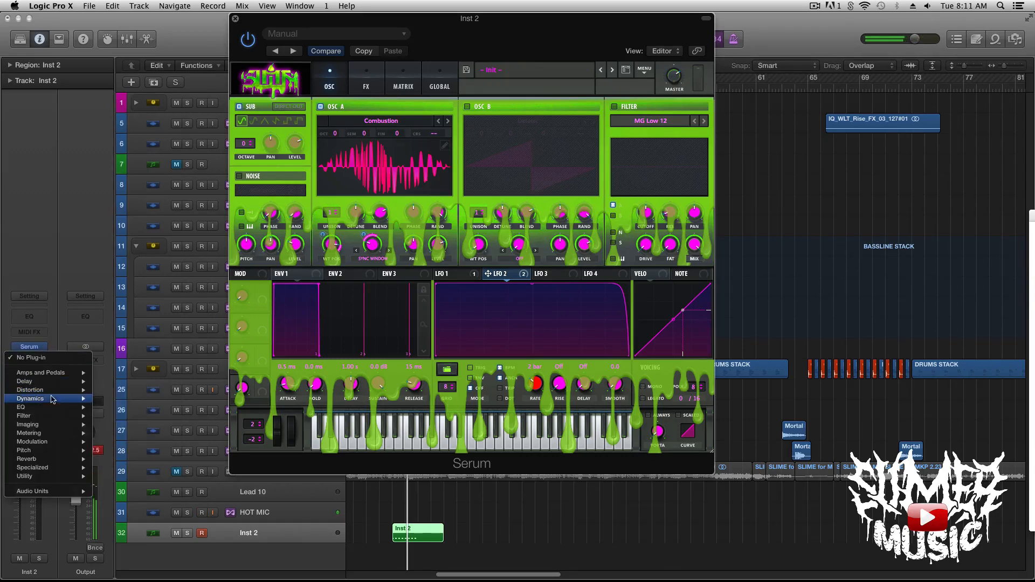
pyautogui.moveTo(162, 408)
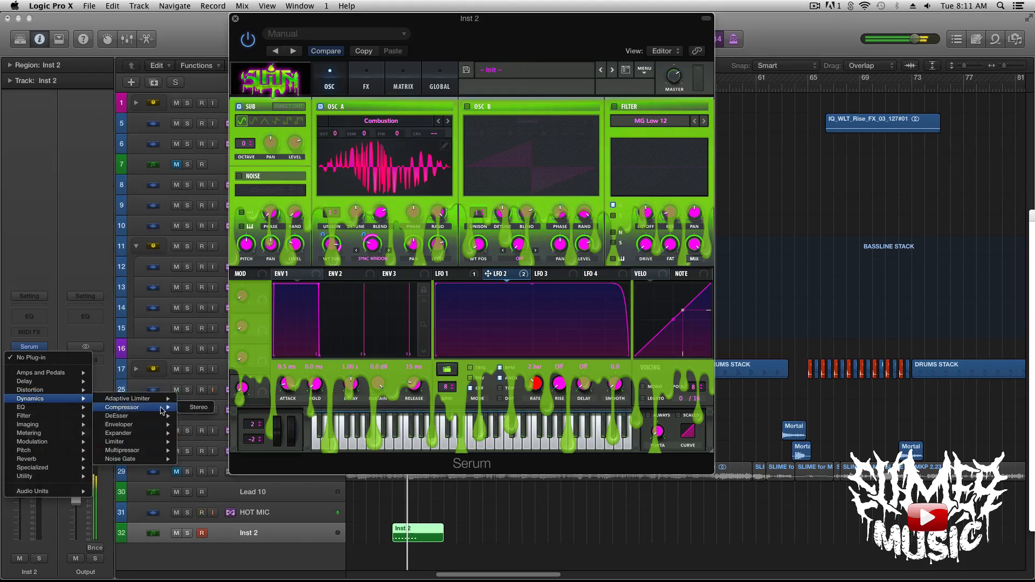
pyautogui.click(195, 408)
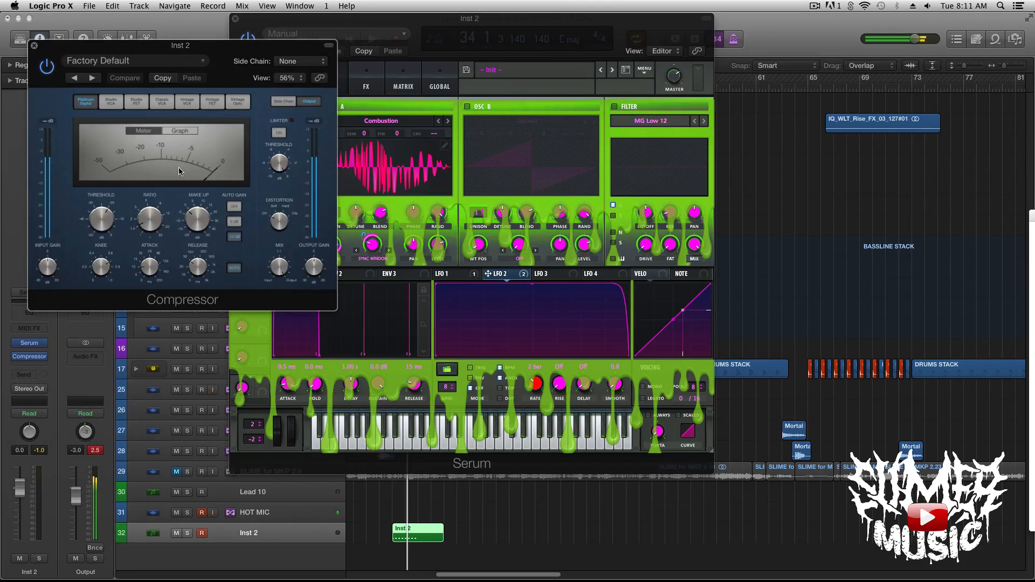
pyautogui.click(92, 79)
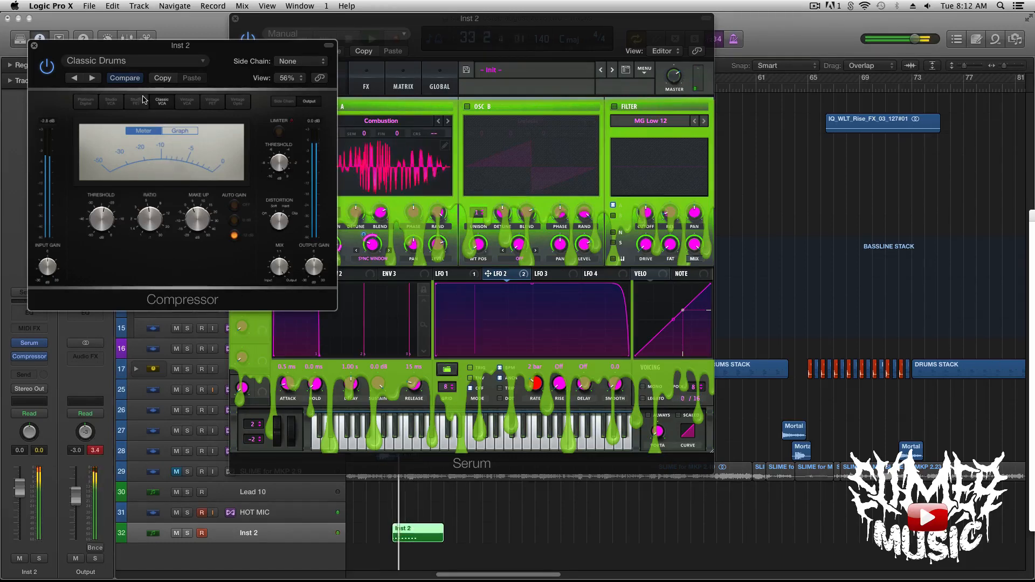
pyautogui.click(34, 46)
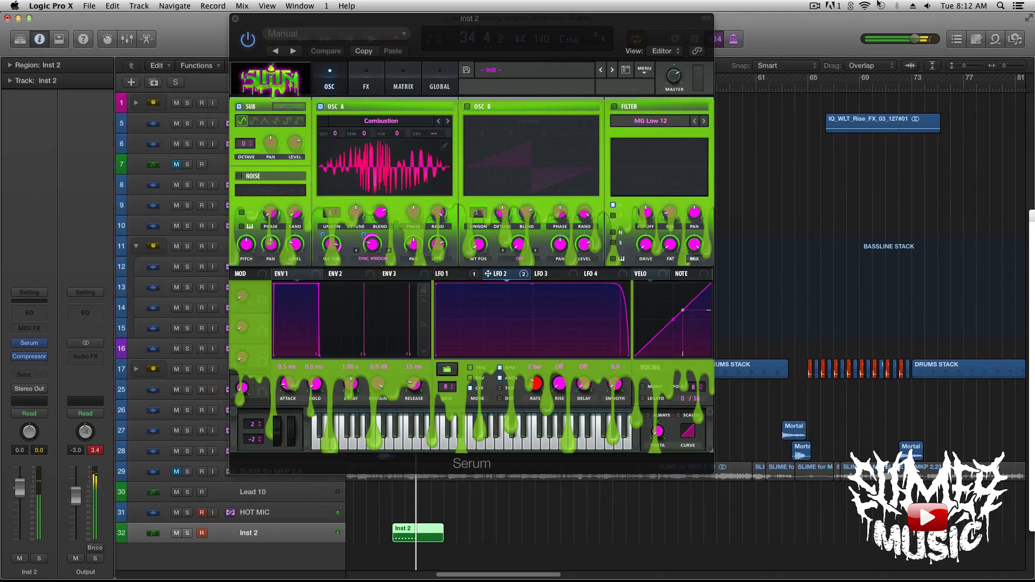
pyautogui.click(816, 6)
pyautogui.click(815, 6)
# Open the Inst 2 region in the Piano Roll without the Serum window and play its F0 notes at bars 33 to 35
pyautogui.doubleClick(406, 536)
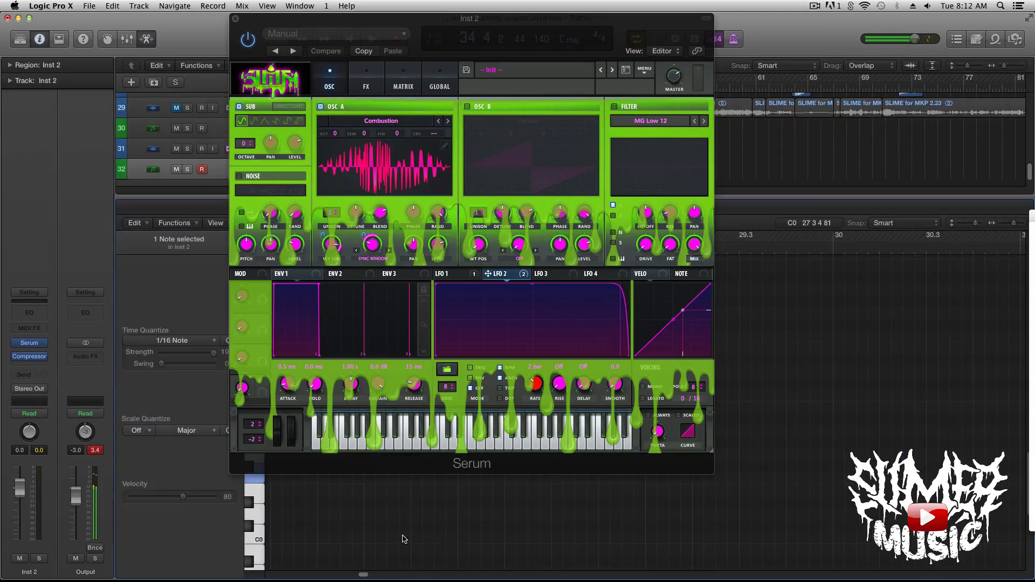
pyautogui.scroll(-5, 306, 502)
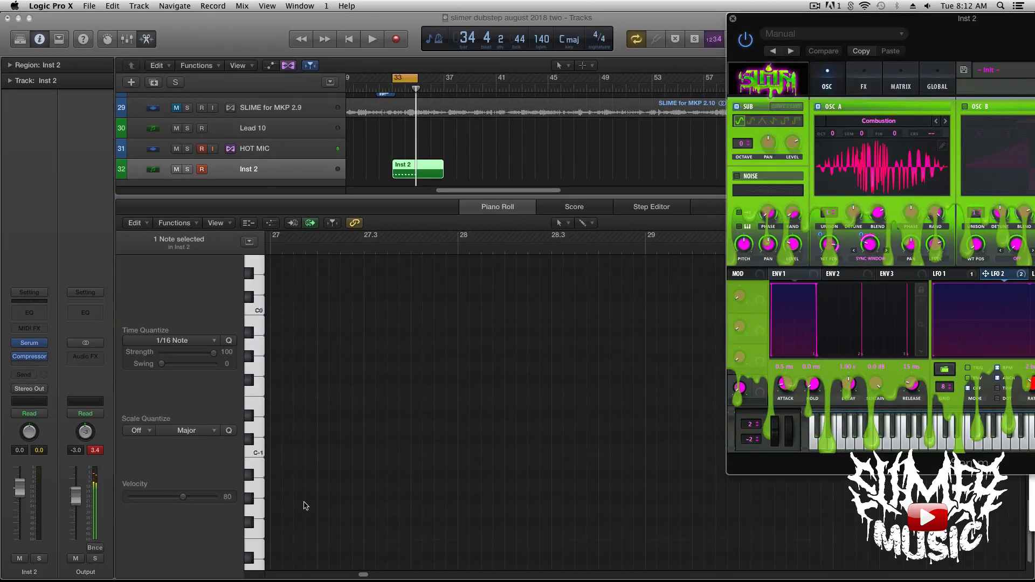
pyautogui.scroll(-1, 307, 502)
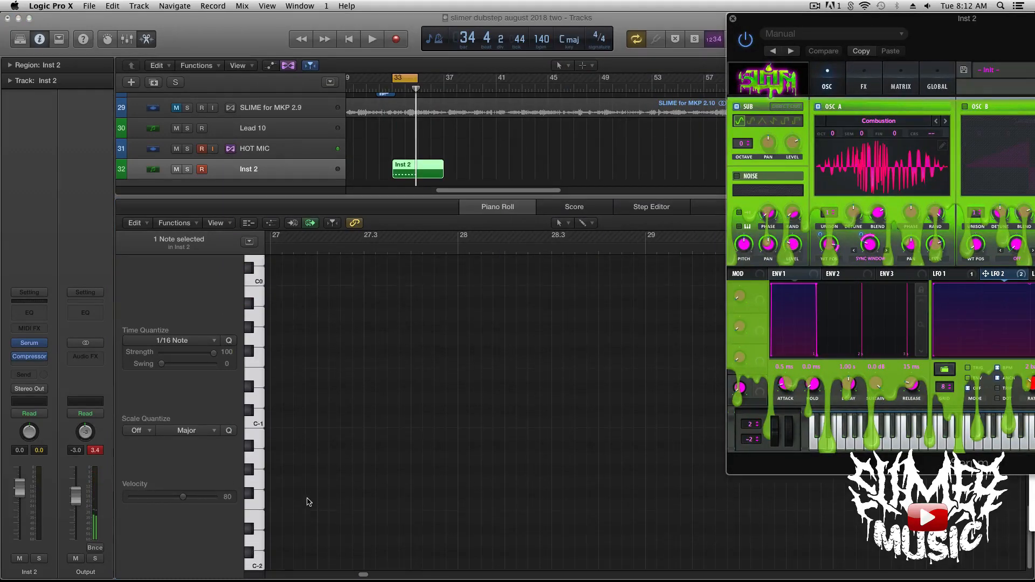
pyautogui.click(732, 19)
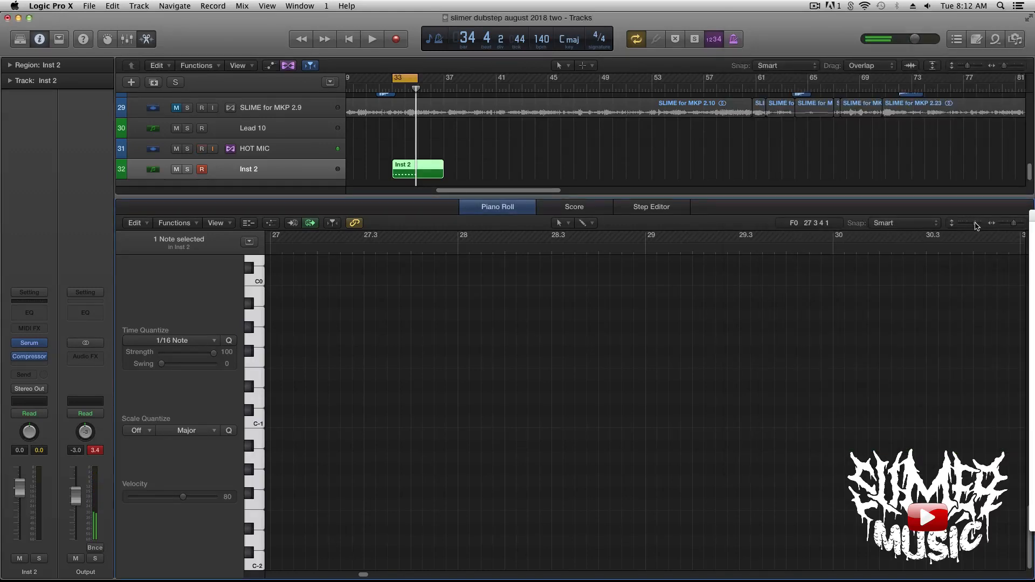
pyautogui.moveTo(1012, 223); pyautogui.dragTo(1008, 223)
pyautogui.moveTo(355, 577); pyautogui.dragTo(372, 576)
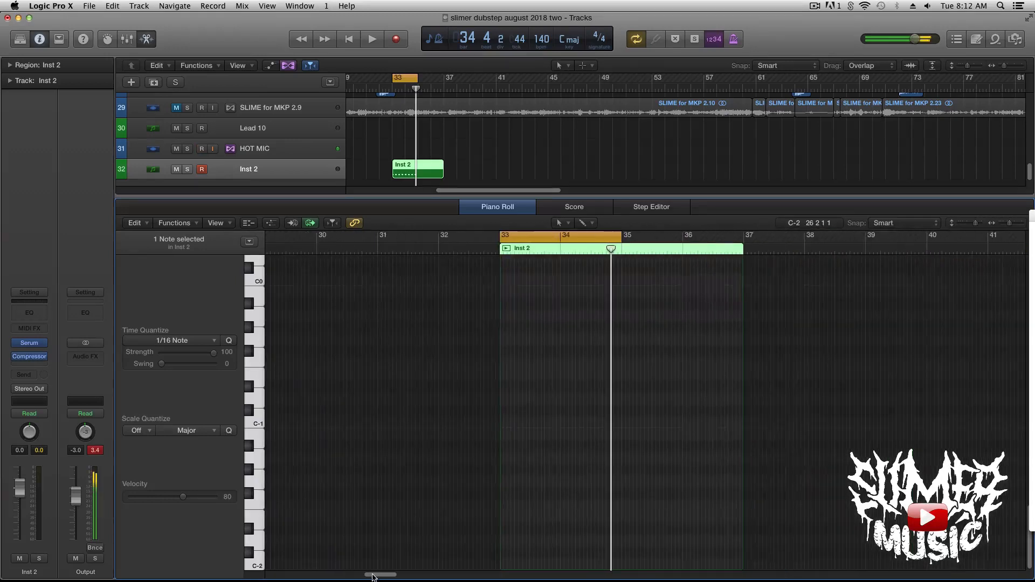
pyautogui.scroll(5, 554, 470)
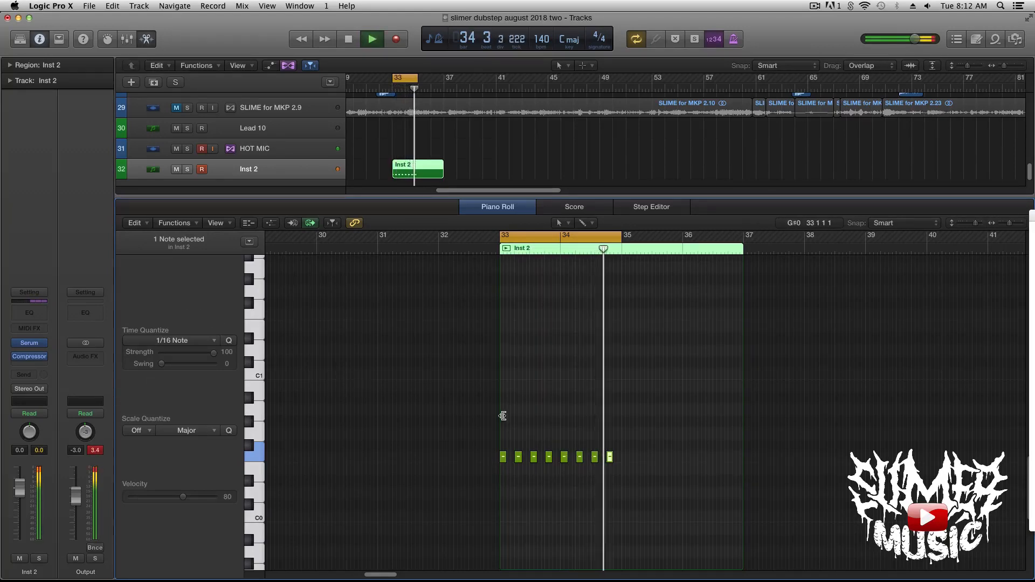
pyautogui.press('space')
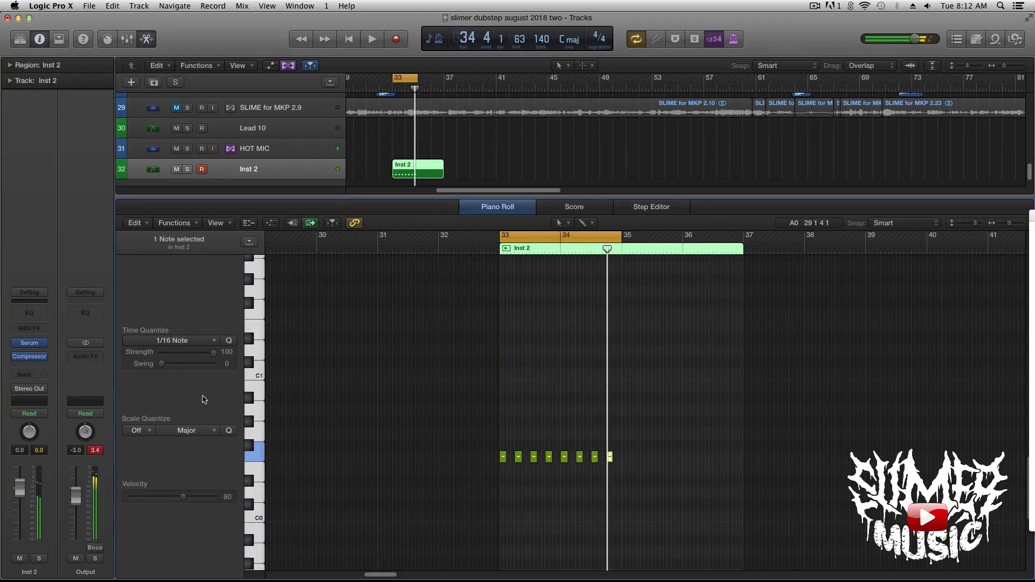
# Reopen Serum, play the loop, adjust Osc A's warp to about 1.21%, and set the LFO 2 rate to 2 bar
pyautogui.moveTo(31, 347)
pyautogui.click(28, 346)
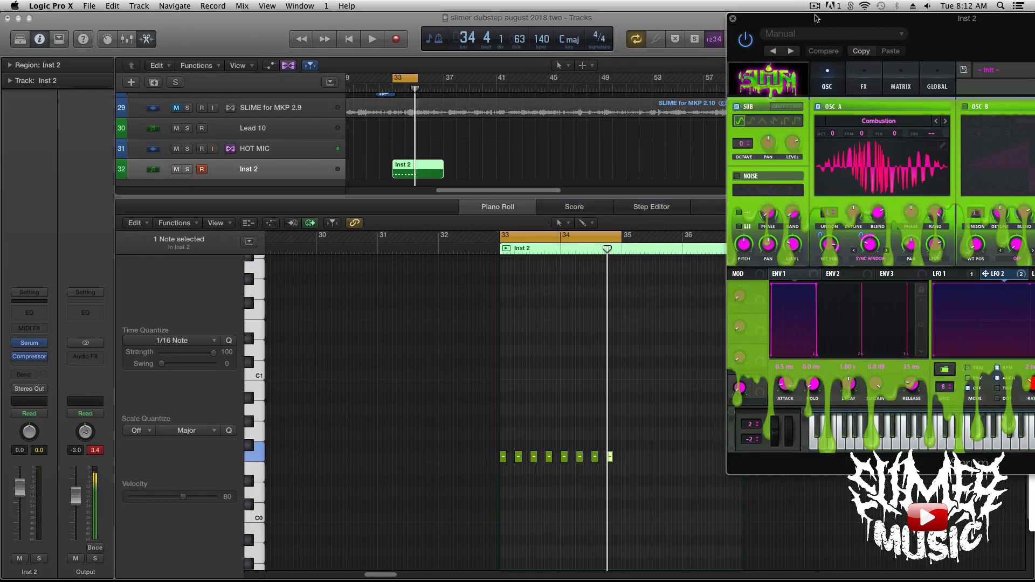
pyautogui.moveTo(815, 19); pyautogui.dragTo(361, 55)
pyautogui.press('space')
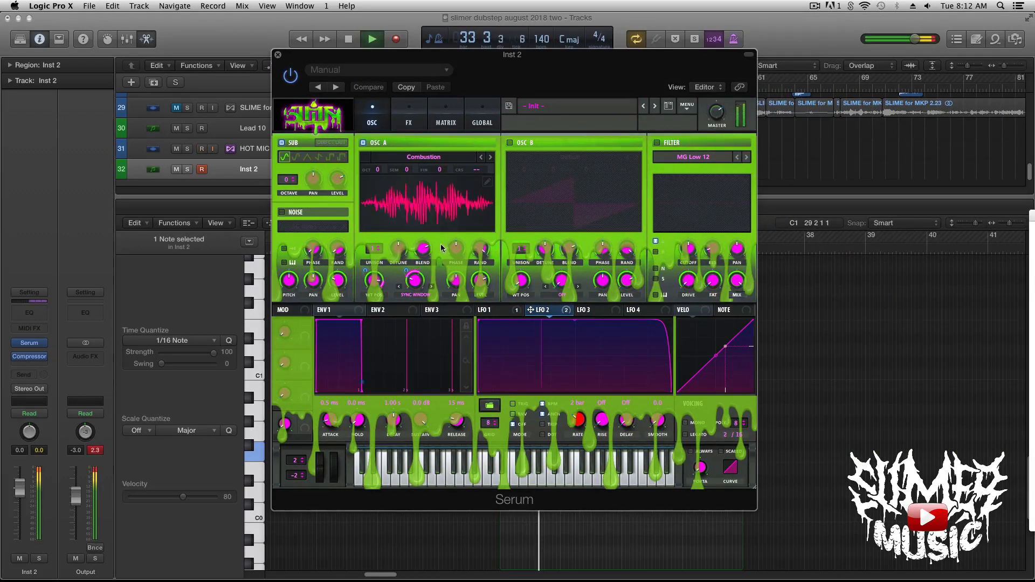
pyautogui.moveTo(414, 280)
pyautogui.mouseDown()
pyautogui.moveTo(416, 290)
pyautogui.moveTo(420, 275)
pyautogui.mouseUp()
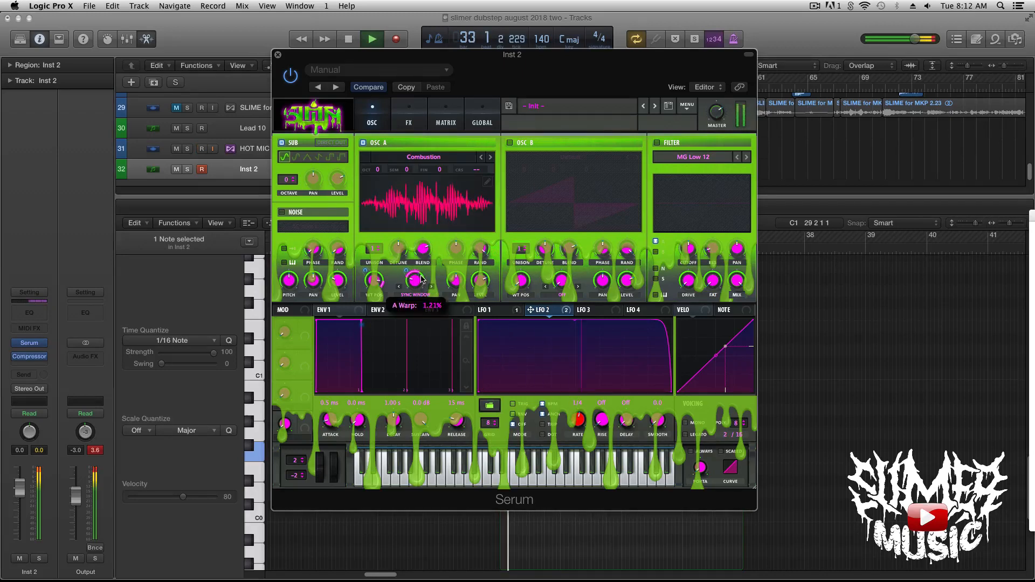
pyautogui.moveTo(578, 420)
pyautogui.mouseDown()
pyautogui.moveTo(579, 384)
pyautogui.moveTo(578, 435)
pyautogui.mouseUp()
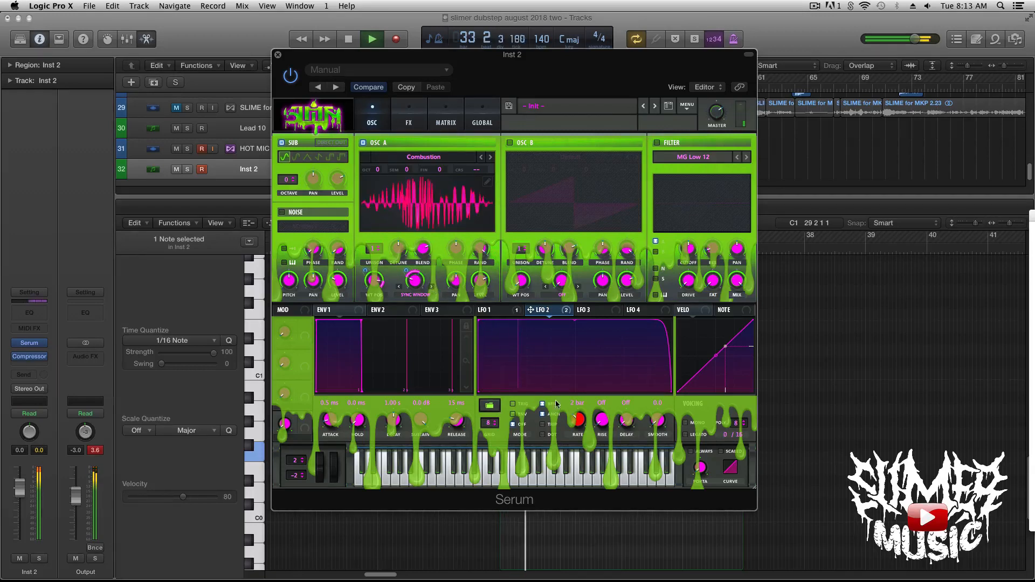
# Reshape LFO 2 into a gradual downward curve by lowering its curve point, and play the loop with it
pyautogui.moveTo(575, 321); pyautogui.dragTo(573, 345)
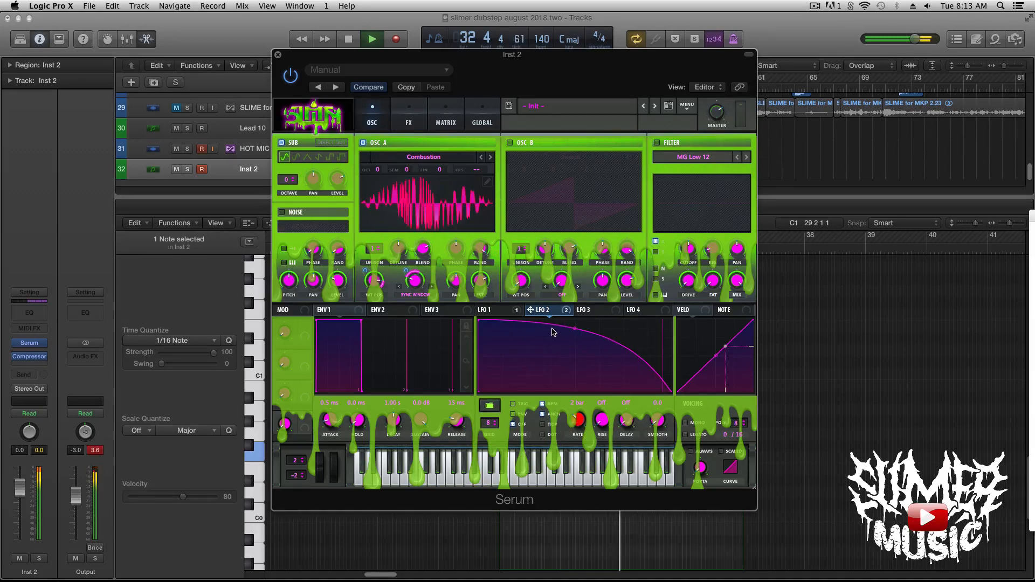
pyautogui.press('space')
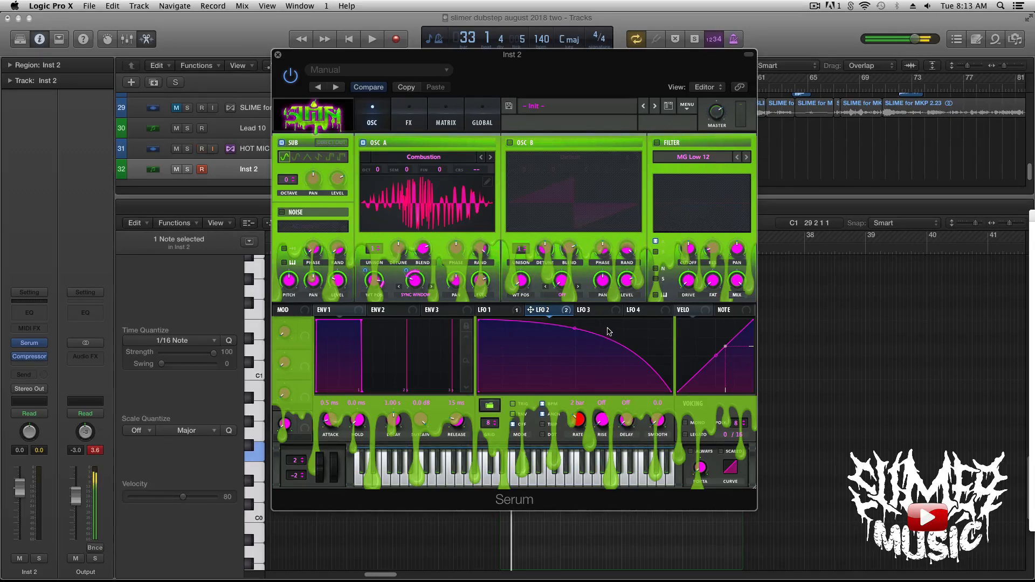
pyautogui.press('space')
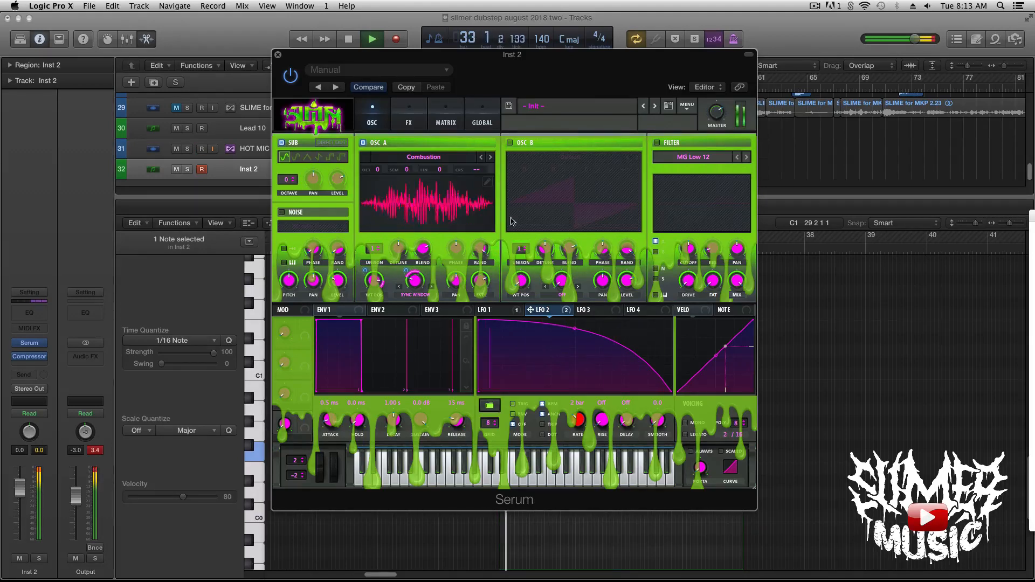
pyautogui.press('space')
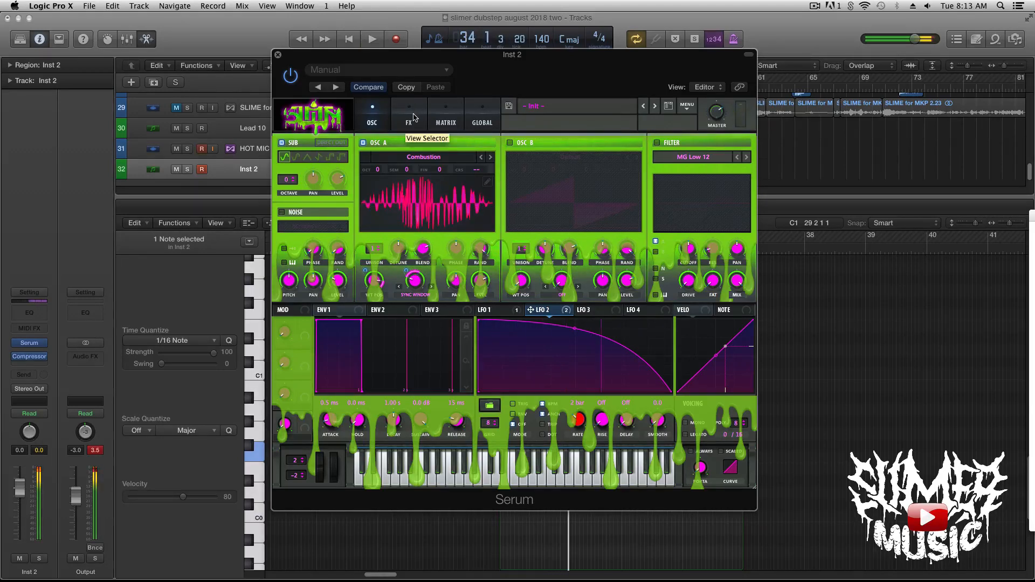
# Adjust the LFO 1 modulation amount on the Combs effect filter's cutoff during playback, and set the LFO 1 rate to 1/4
pyautogui.click(410, 119)
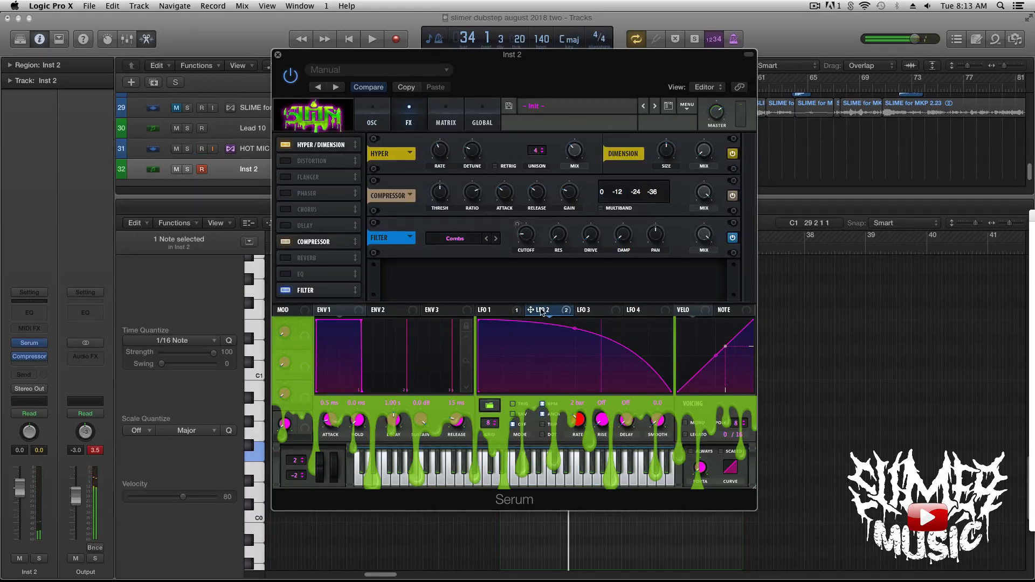
pyautogui.click(480, 312)
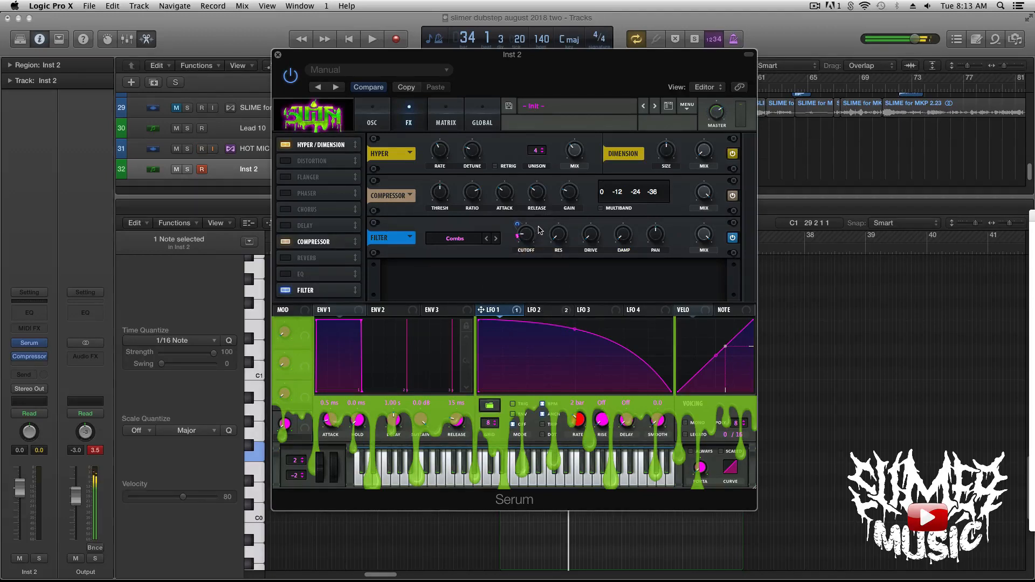
pyautogui.press('space')
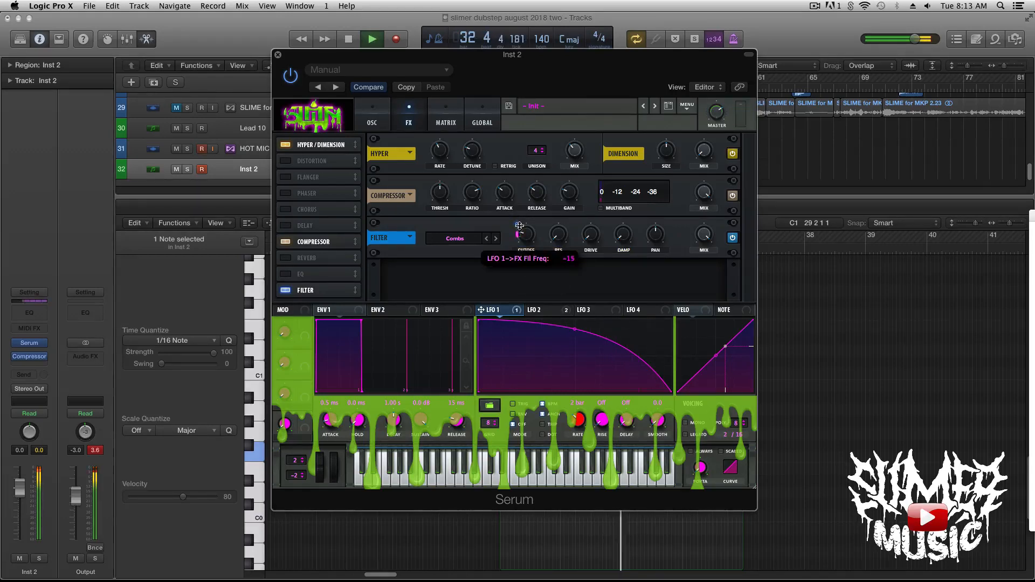
pyautogui.moveTo(519, 223); pyautogui.dragTo(526, 225)
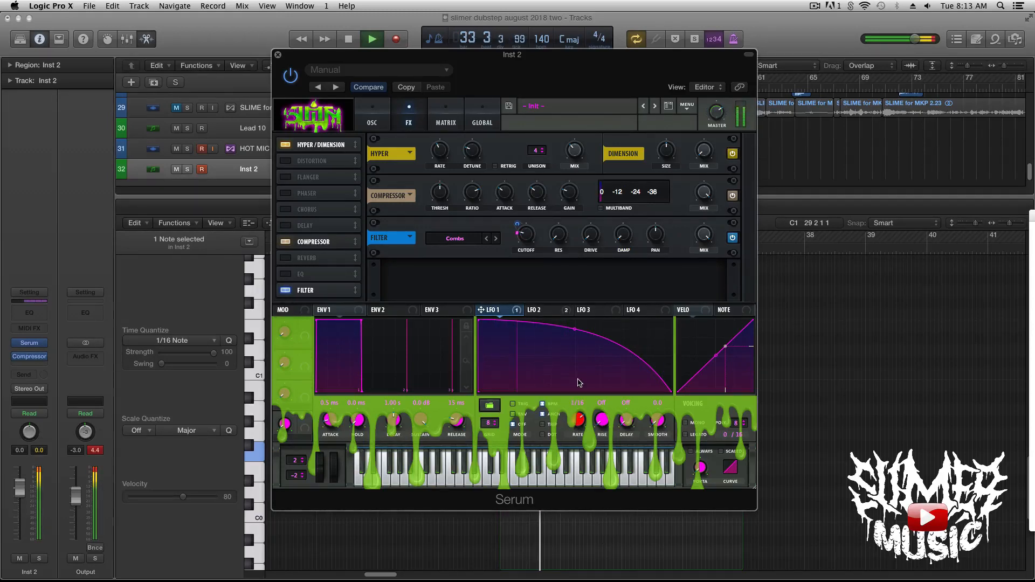
pyautogui.moveTo(577, 382); pyautogui.dragTo(578, 418)
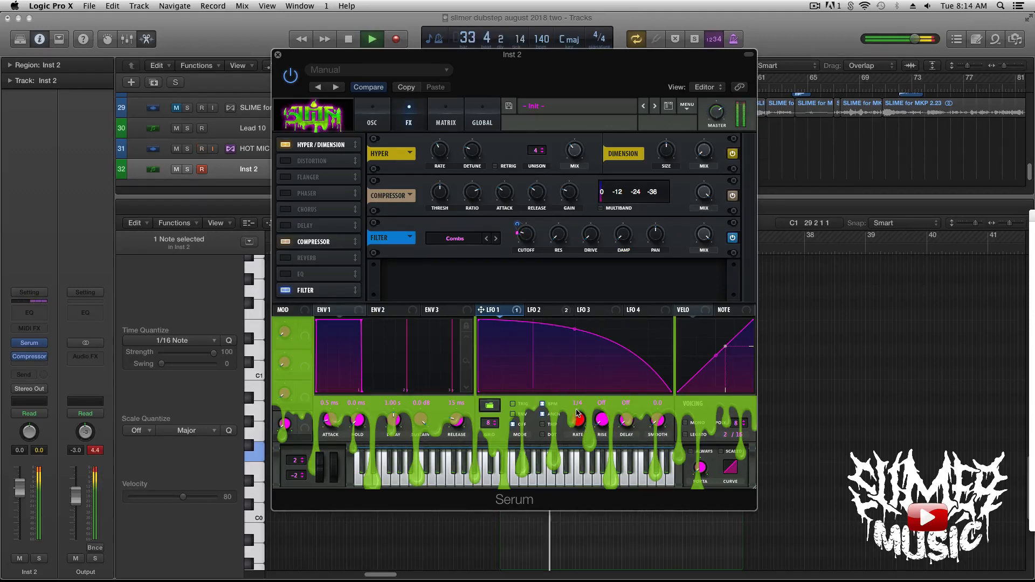
# Set the LFO 1 rate to 1/2 and change the Osc A wavetable to Crosshatch while the loop plays
pyautogui.click(373, 115)
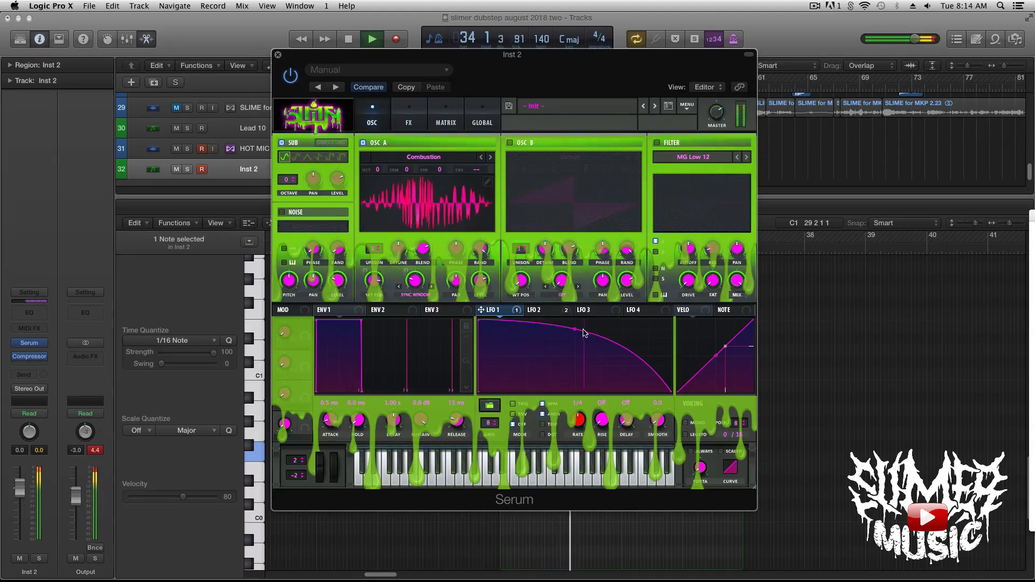
pyautogui.moveTo(578, 419)
pyautogui.mouseDown()
pyautogui.moveTo(576, 409)
pyautogui.moveTo(579, 421)
pyautogui.mouseUp()
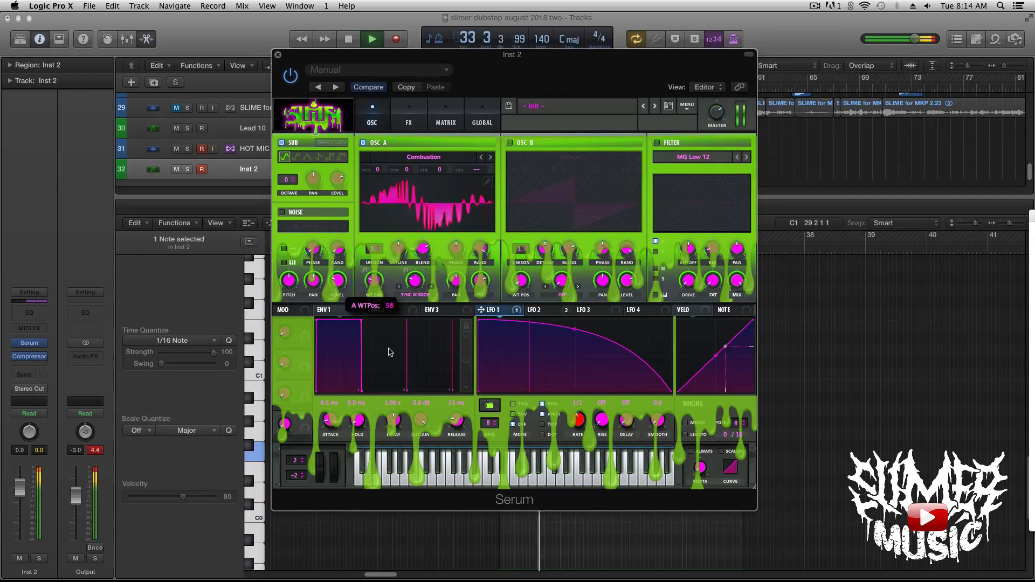
pyautogui.click(490, 157)
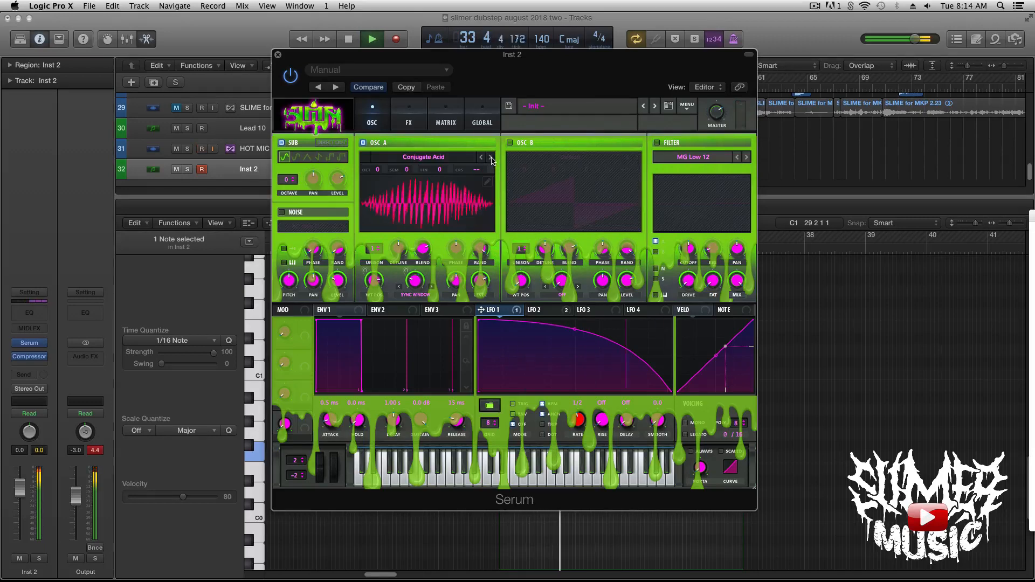
pyautogui.click(490, 158)
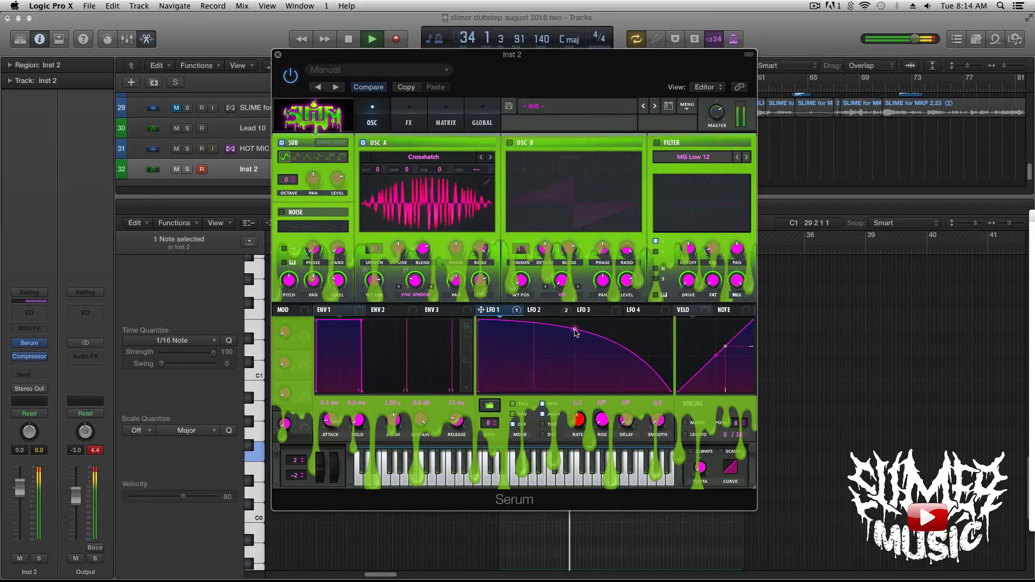
# Stop playback, then close Serum and the note editor to return to the full track view
pyautogui.click(814, 6)
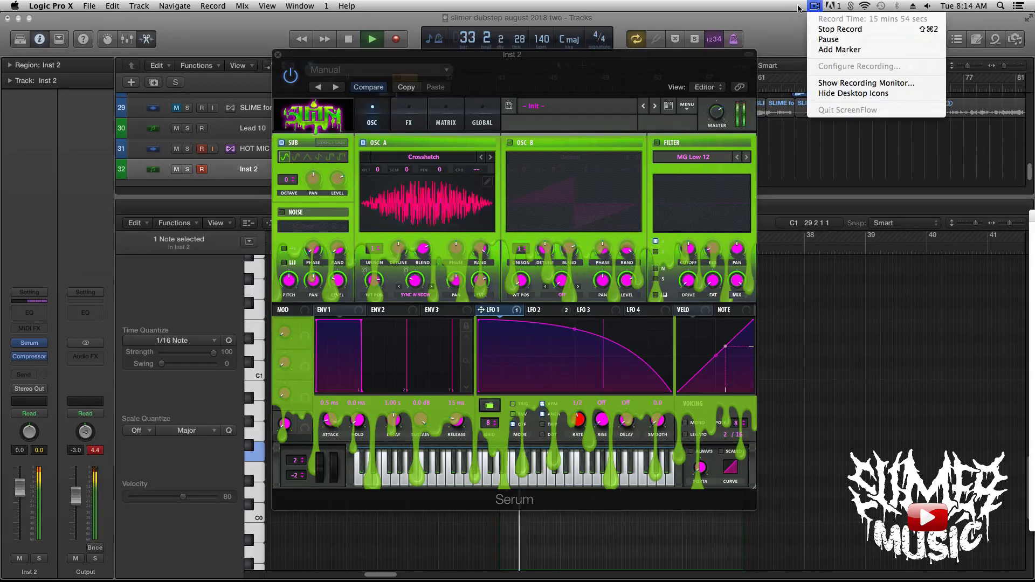
pyautogui.click(797, 8)
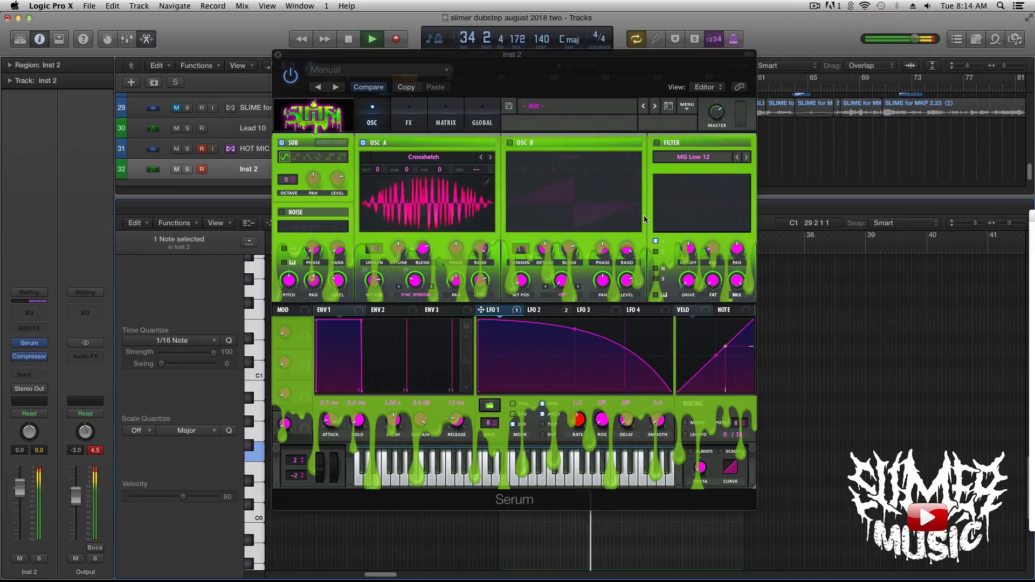
pyautogui.press('space')
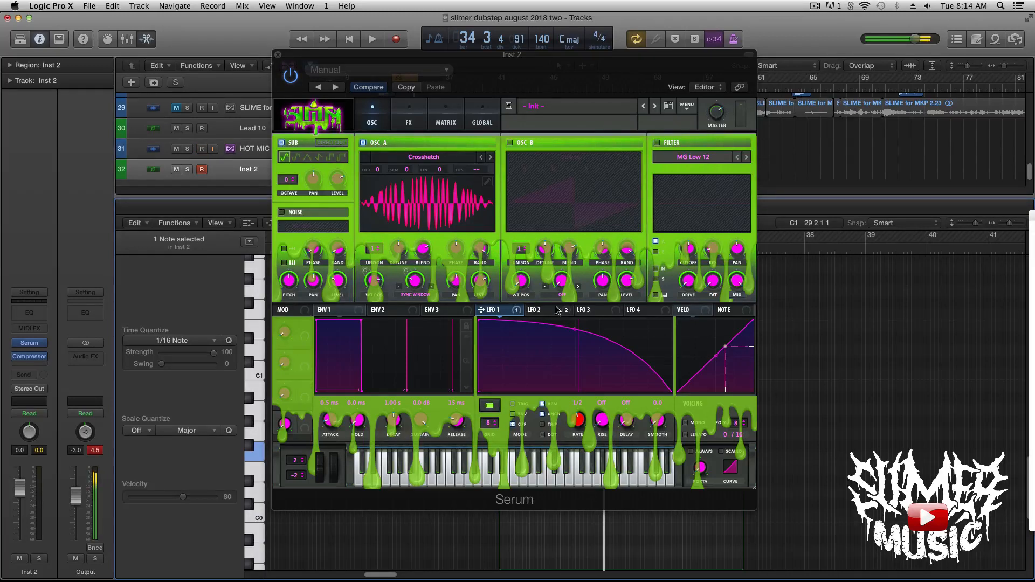
pyautogui.moveTo(512, 57); pyautogui.dragTo(752, 21)
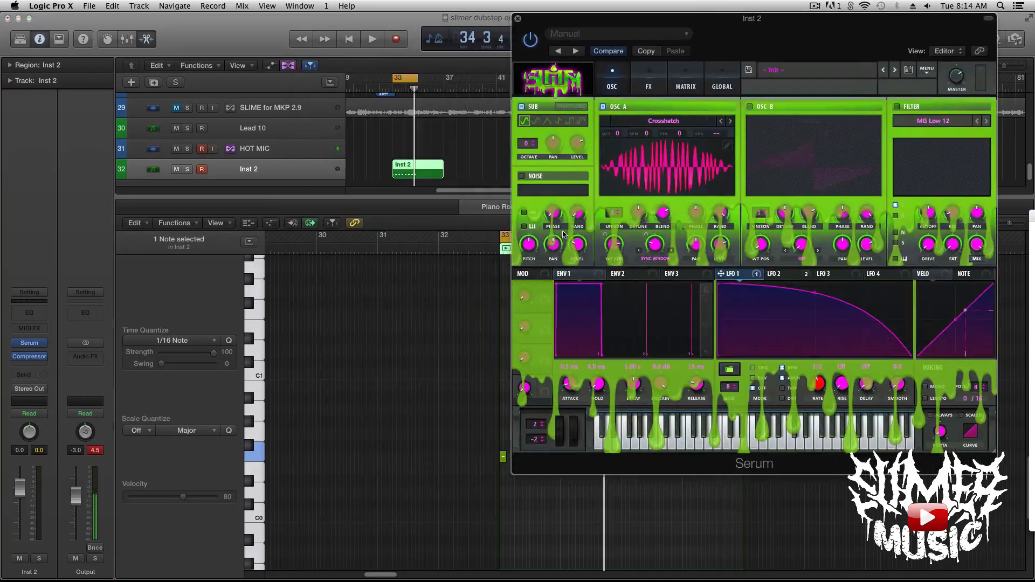
pyautogui.press('super+w')
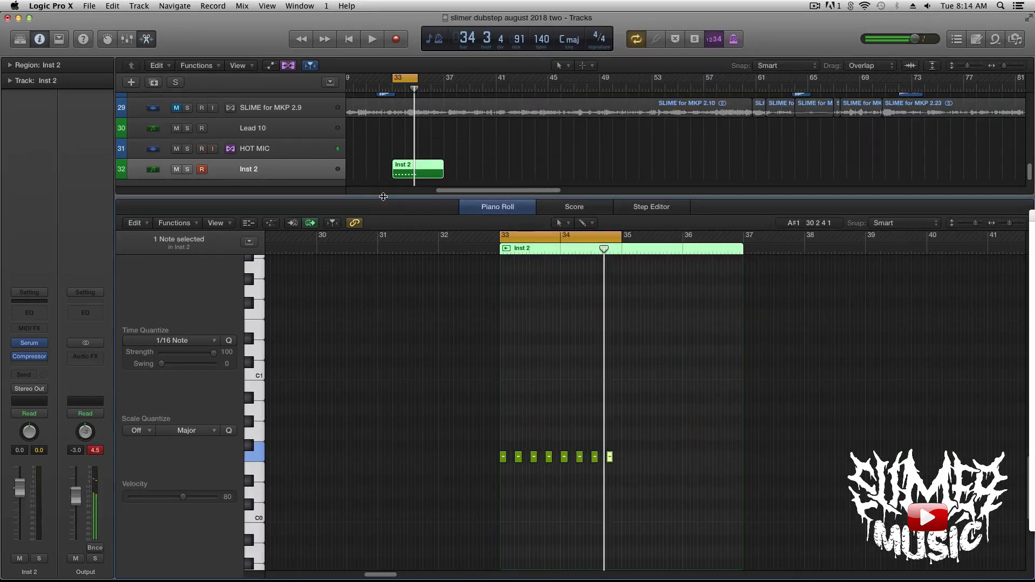
pyautogui.press('p')
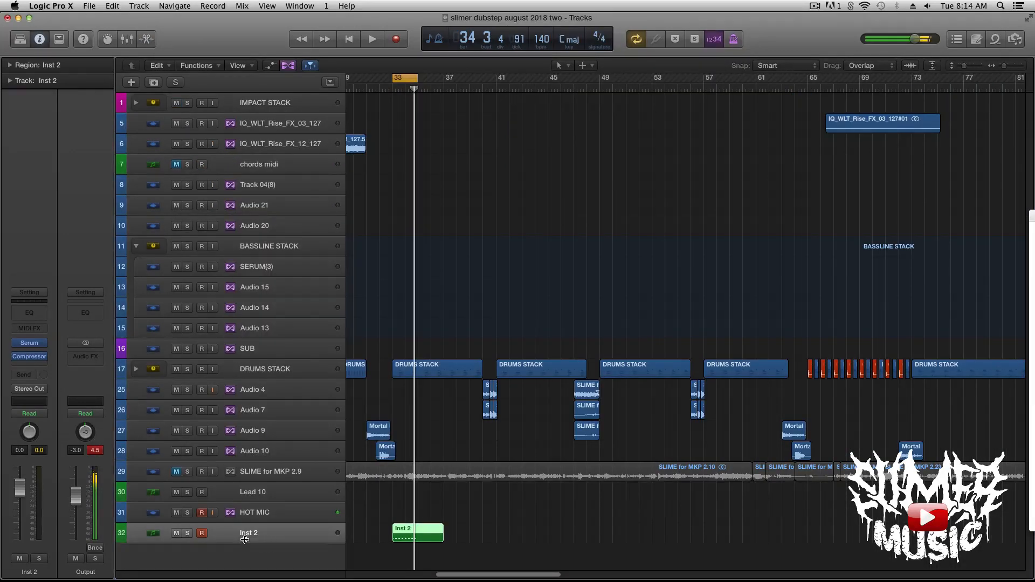
# Duplicate the Inst 2 track with its plug-ins, shorten its region to two bars from bar 33, and copy that region onto Inst 3
pyautogui.doubleClick(275, 542)
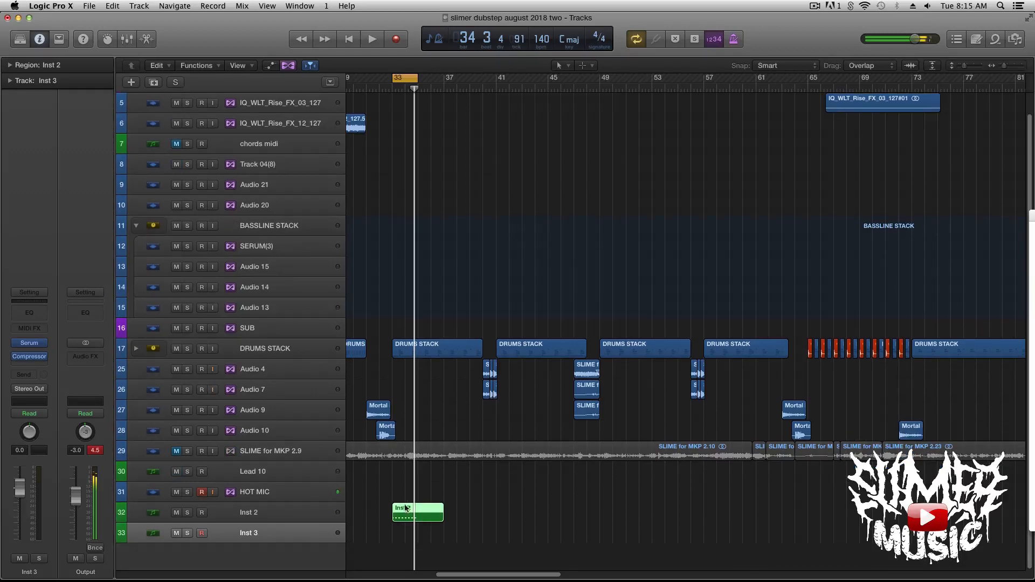
pyautogui.click(257, 540)
pyautogui.moveTo(438, 513); pyautogui.dragTo(402, 533)
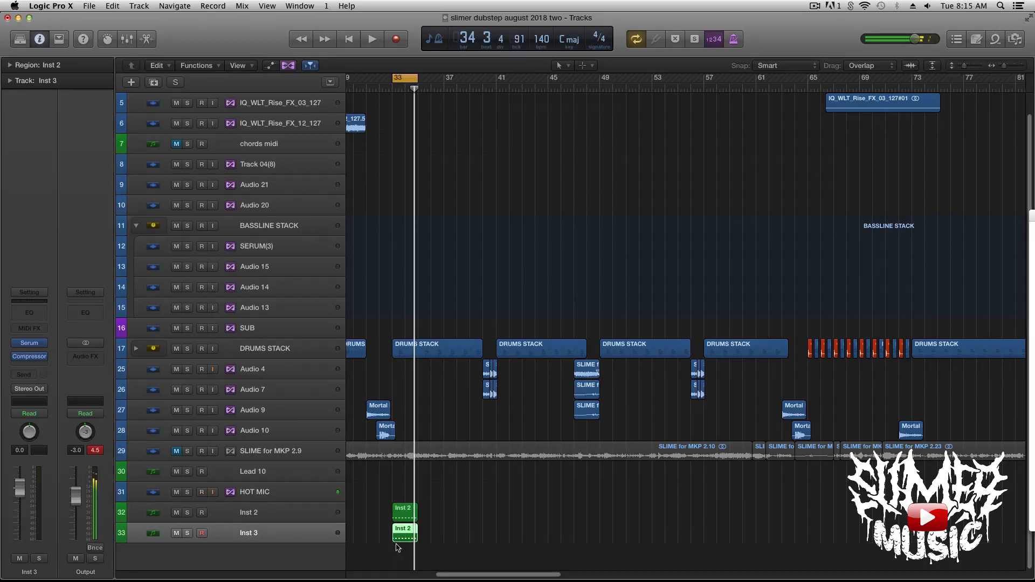
# Shift all eight notes in the Inst 3 region an eighth note later, between the Inst 2 notes, and play both tracks
pyautogui.doubleClick(400, 534)
pyautogui.moveTo(626, 484); pyautogui.dragTo(509, 461)
pyautogui.press('space')
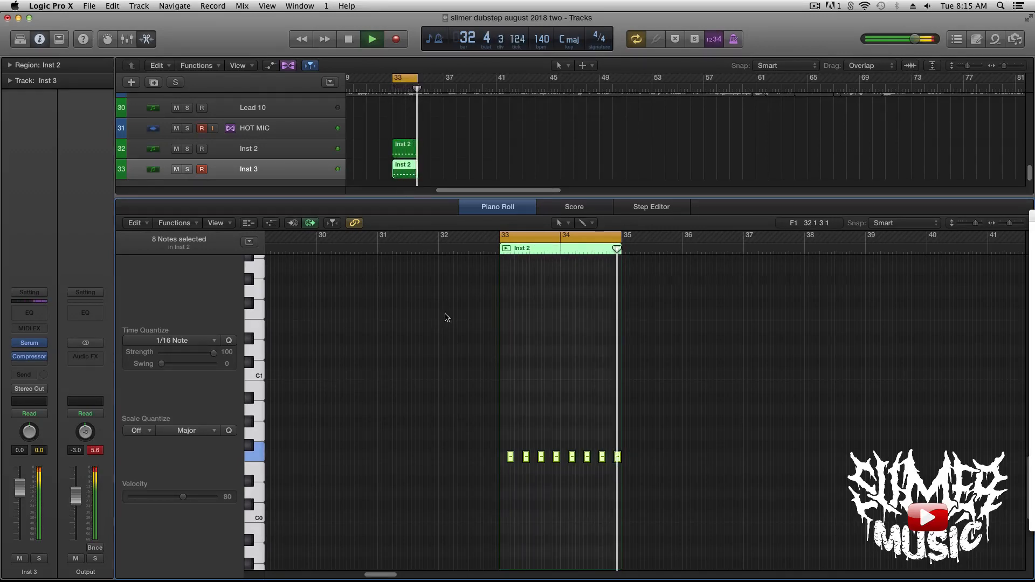
pyautogui.press('space')
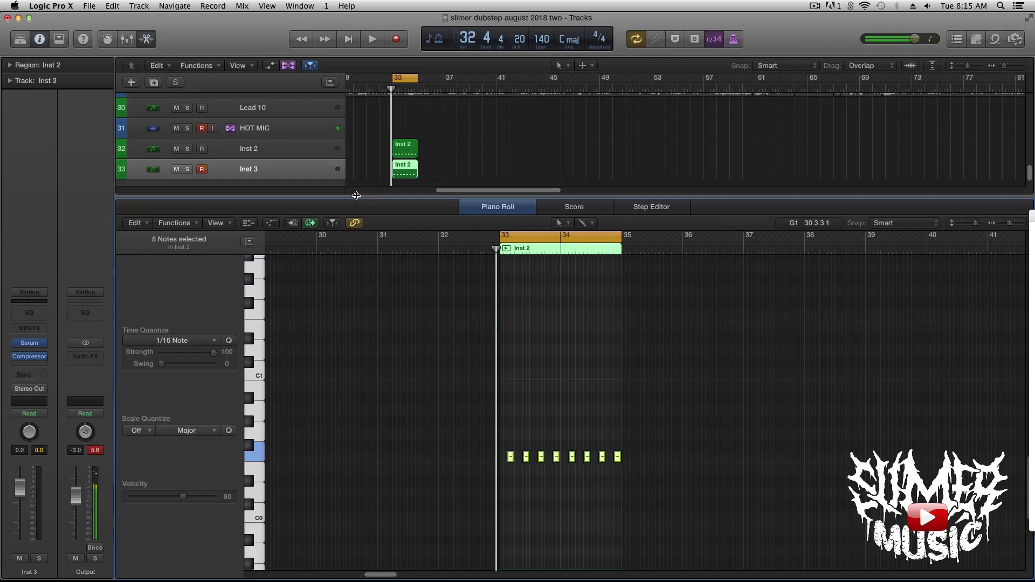
# Examine Inst 2's Serum patch and the note pattern in its region, leaving the note editor open and Serum closed
pyautogui.press('p')
pyautogui.click(280, 517)
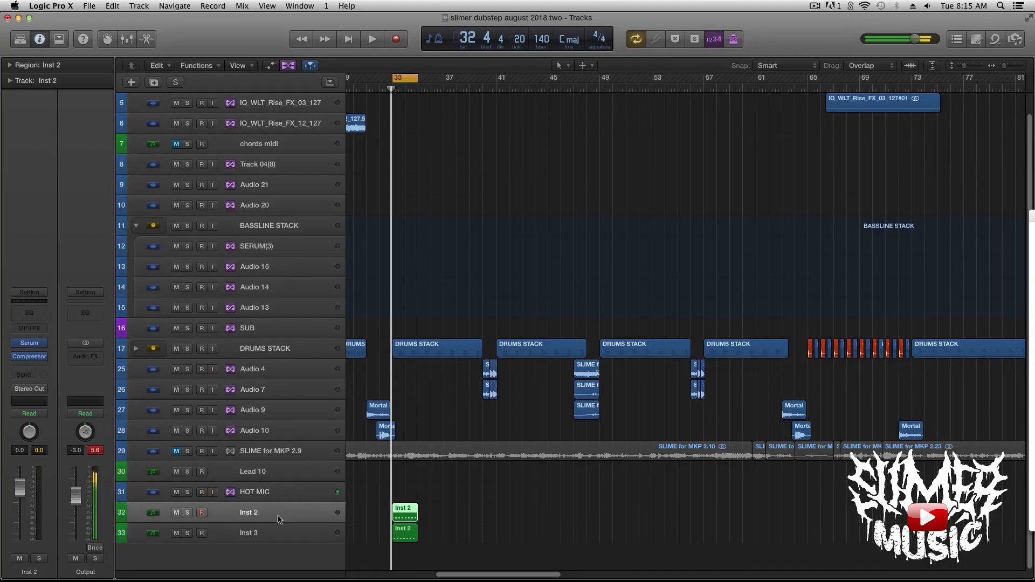
pyautogui.click(32, 344)
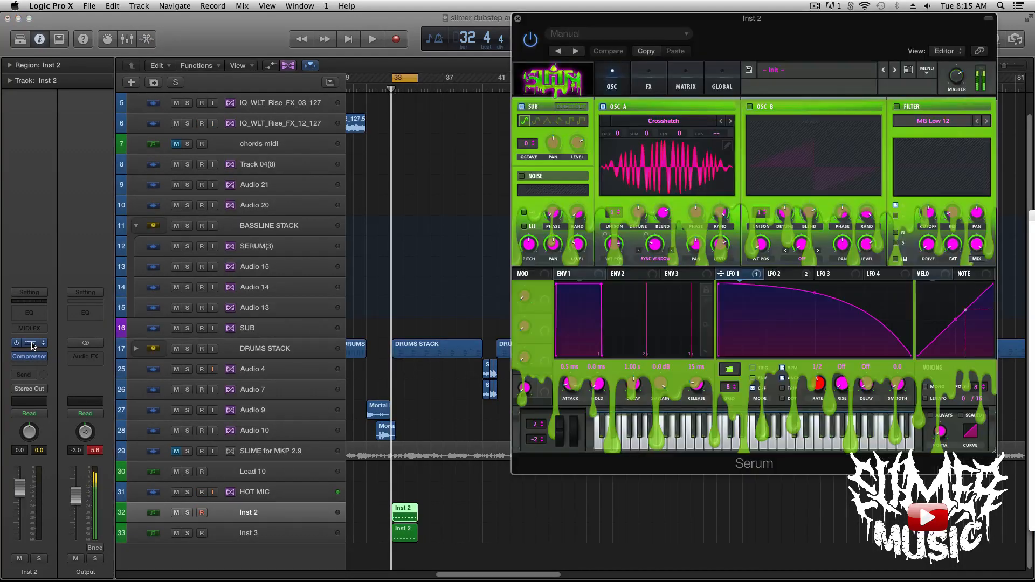
pyautogui.doubleClick(399, 517)
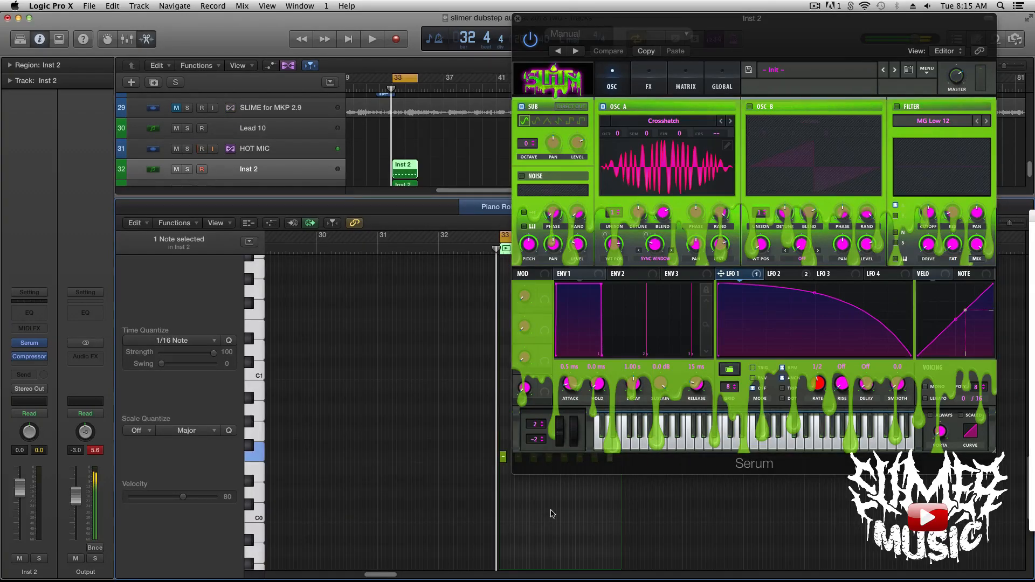
pyautogui.scroll(2, 551, 514)
pyautogui.scroll(1, 557, 493)
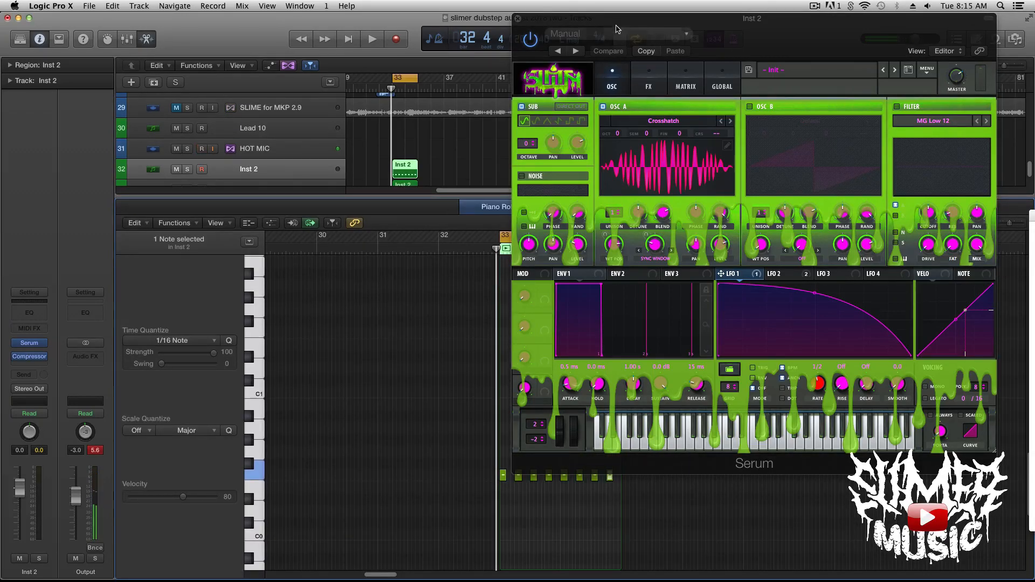
pyautogui.moveTo(617, 28); pyautogui.dragTo(315, 28)
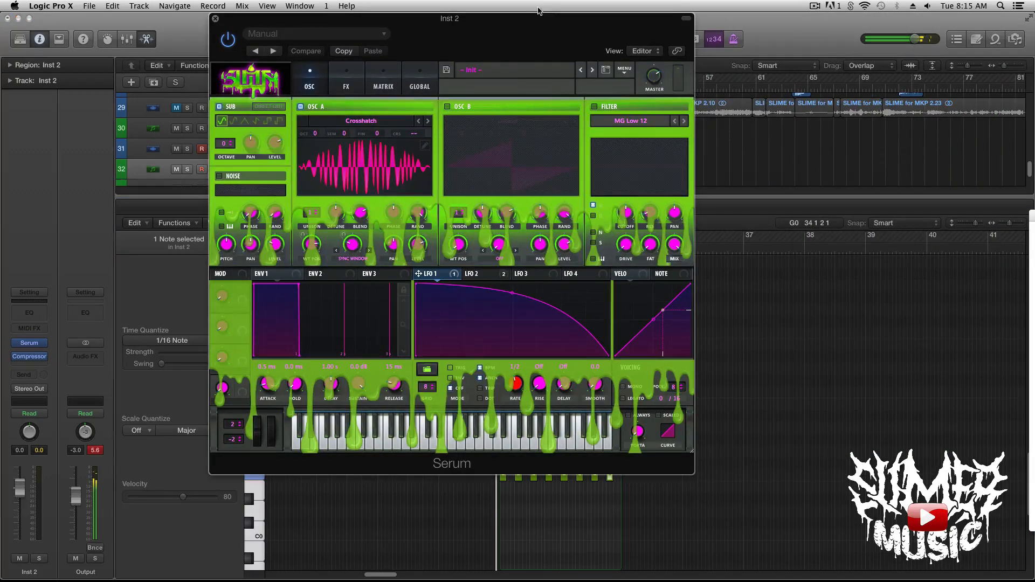
pyautogui.moveTo(539, 18); pyautogui.dragTo(340, 24)
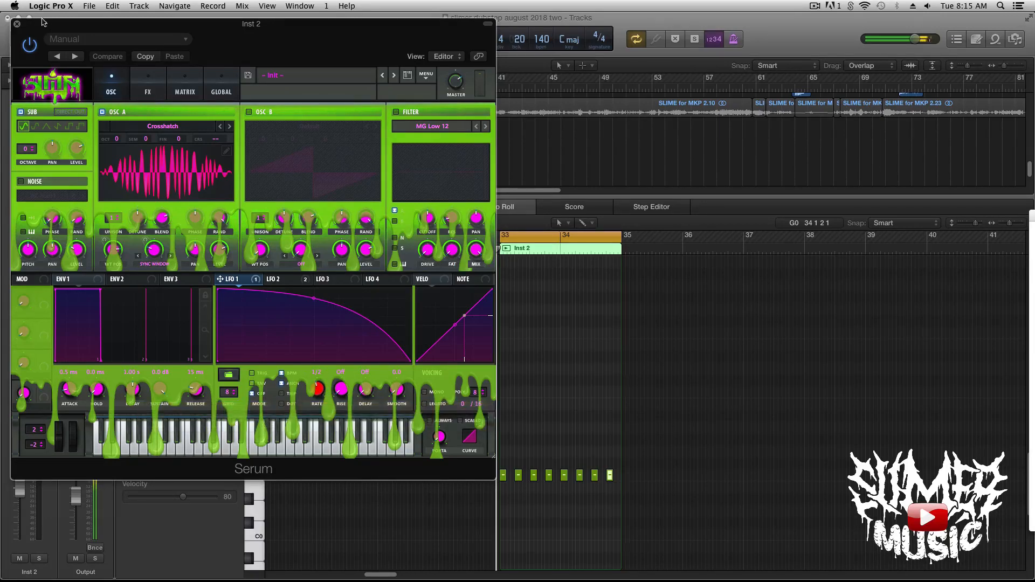
pyautogui.click(16, 24)
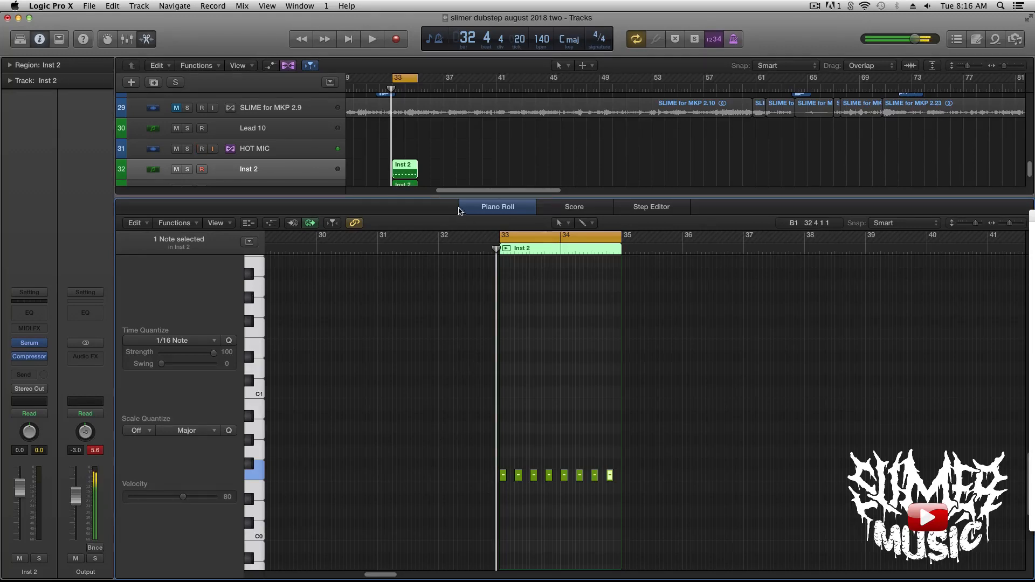
# Play the alternating Inst 2 and Inst 3 patterns, and open Serum on the Inst 3 track
pyautogui.press('space')
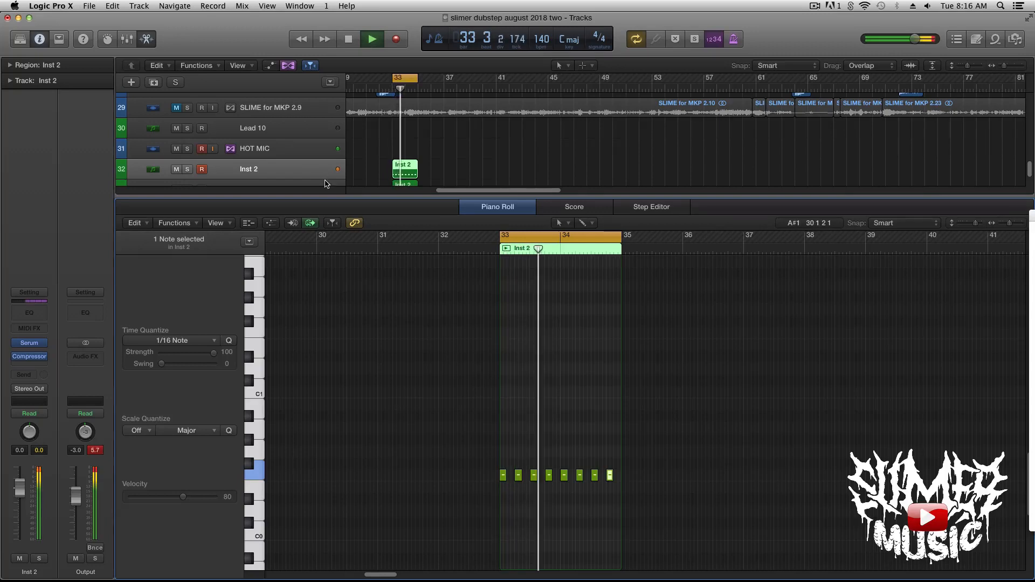
pyautogui.scroll(-2, 297, 177)
pyautogui.click(291, 179)
pyautogui.press('space')
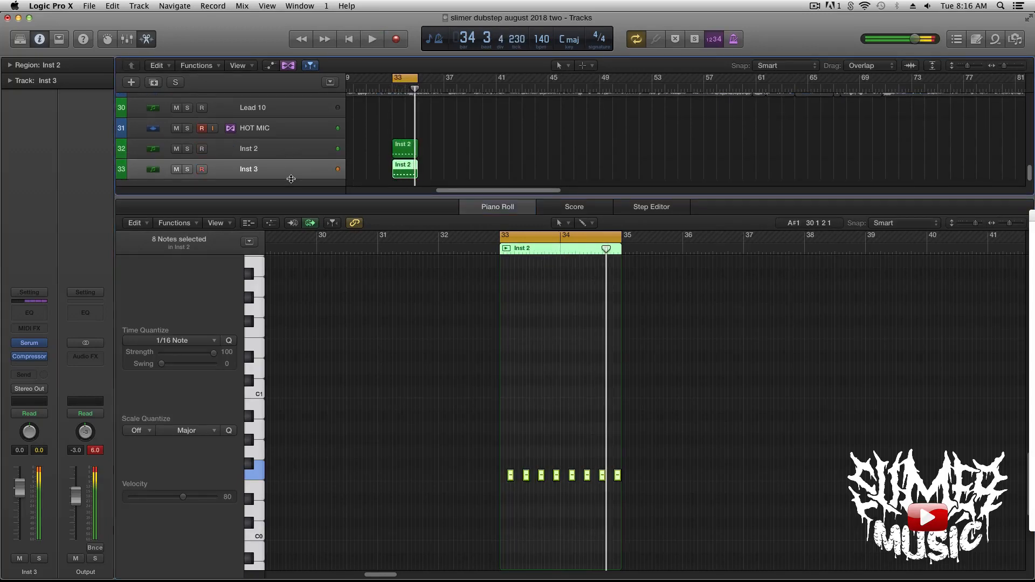
pyautogui.doubleClick(279, 170)
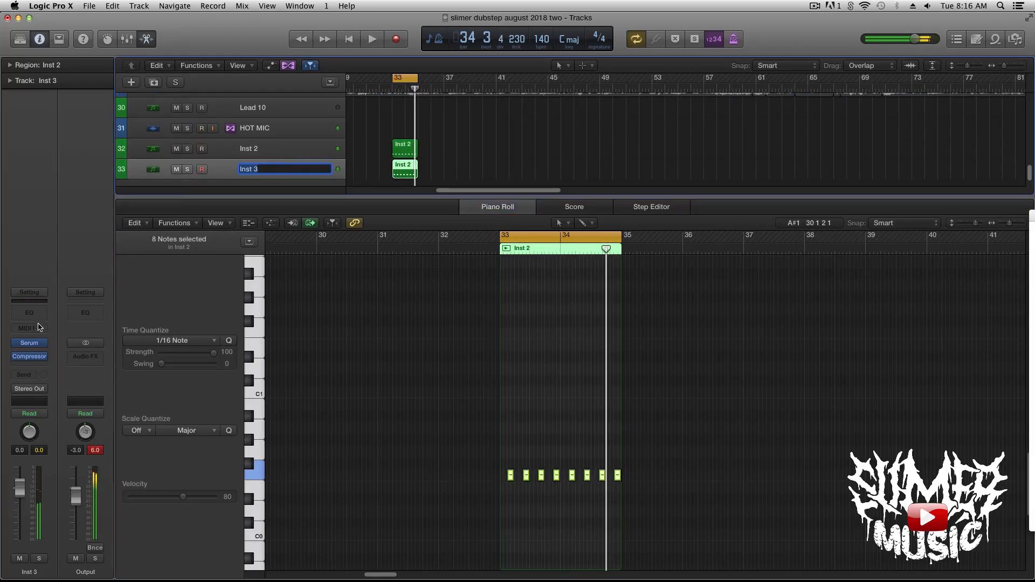
pyautogui.click(31, 343)
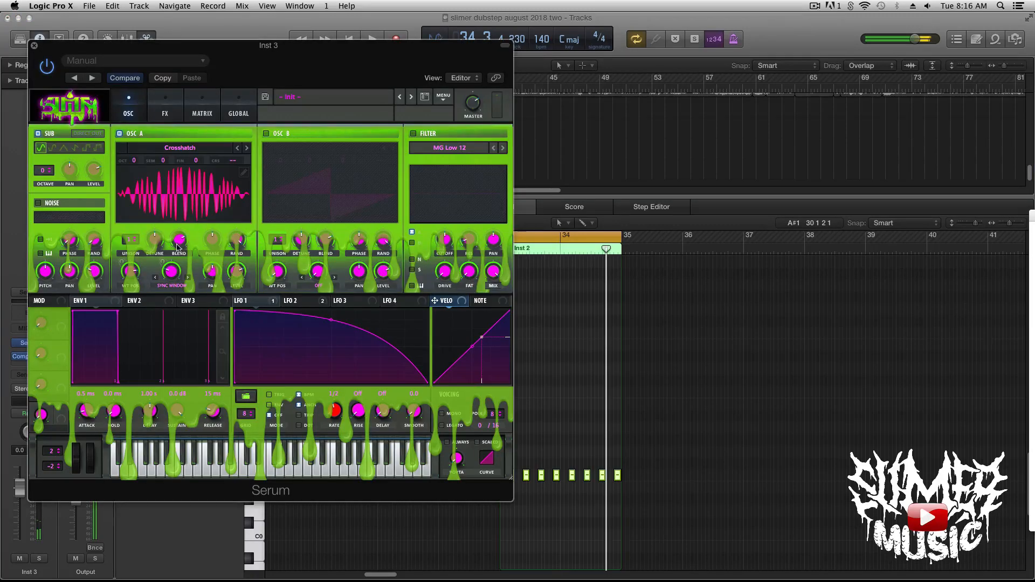
# Try other Osc A wavetables on Inst 3 while the loop plays, loading Conjugate Acid from the FM Wavetables folder
pyautogui.press('space')
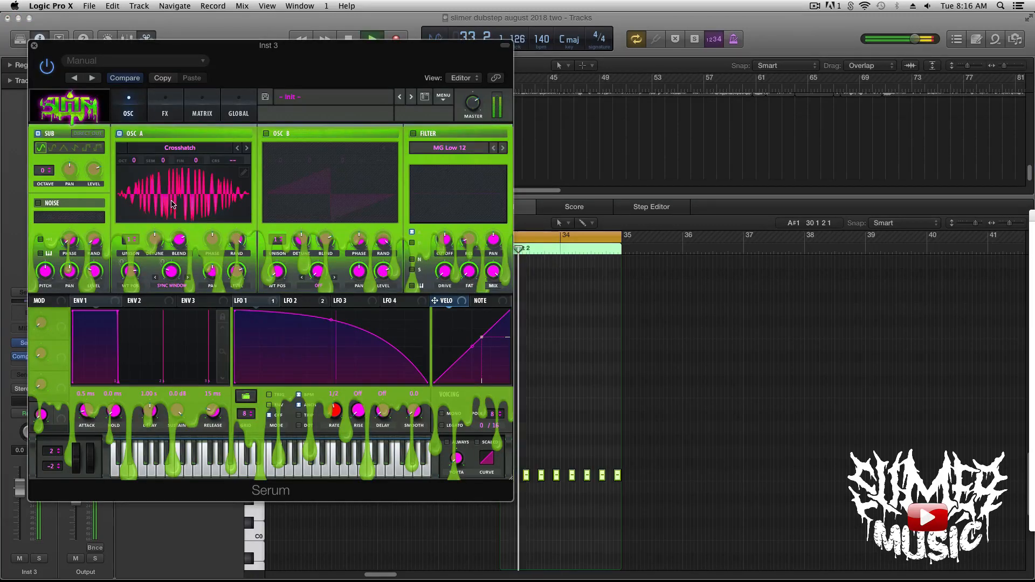
pyautogui.click(247, 148)
pyautogui.click(247, 149)
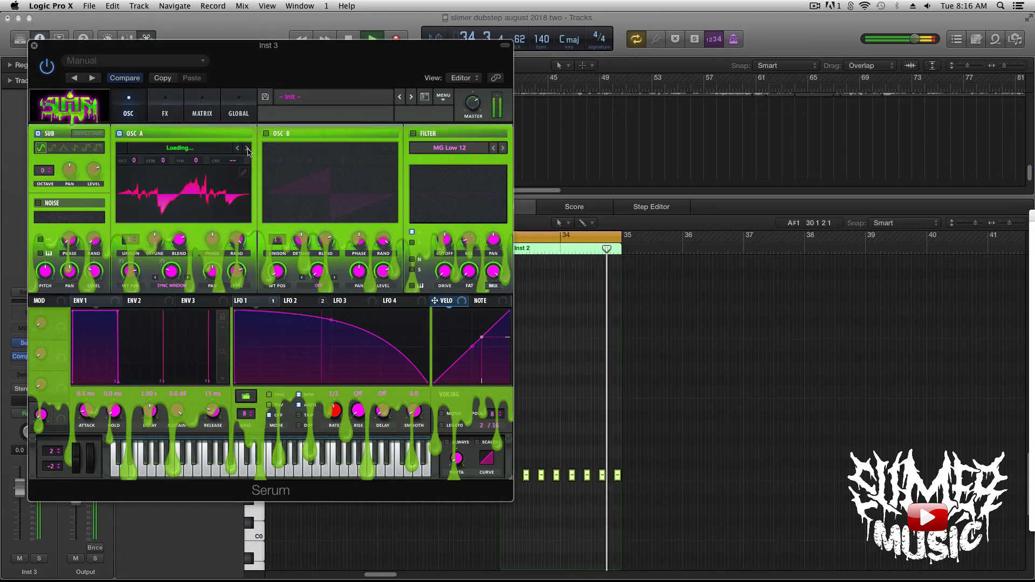
pyautogui.click(247, 150)
pyautogui.click(181, 147)
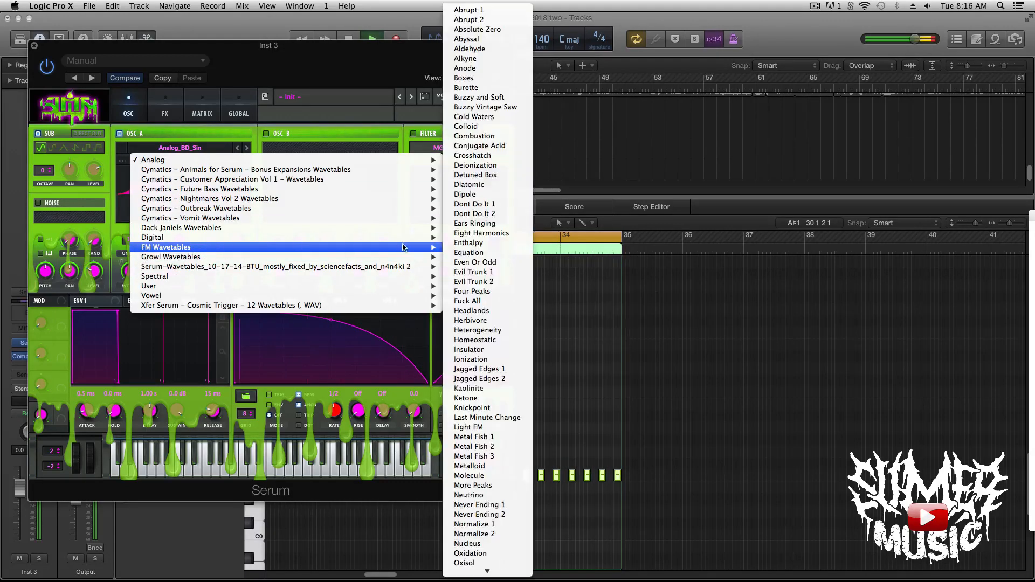
pyautogui.moveTo(421, 247)
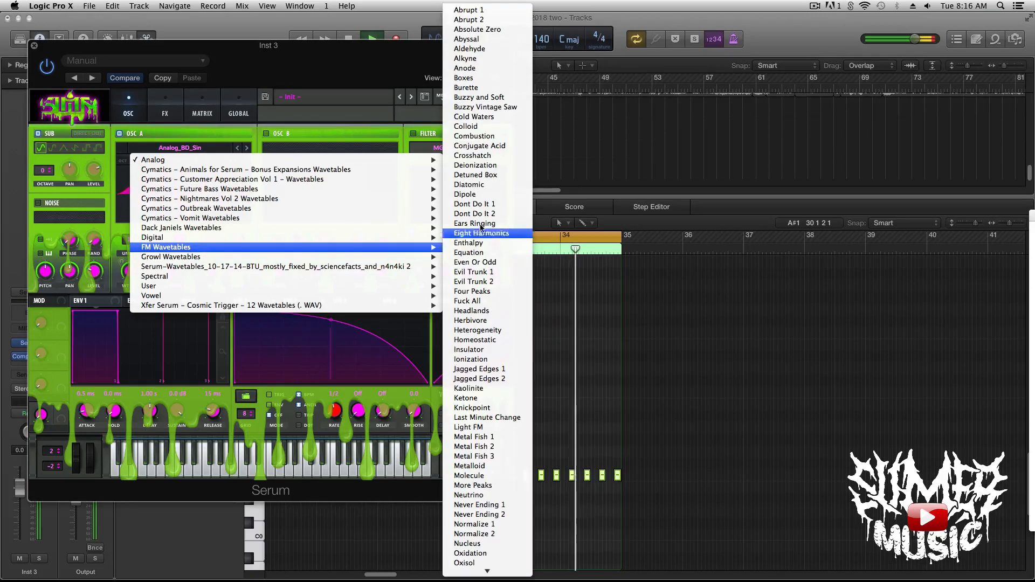
pyautogui.click(474, 146)
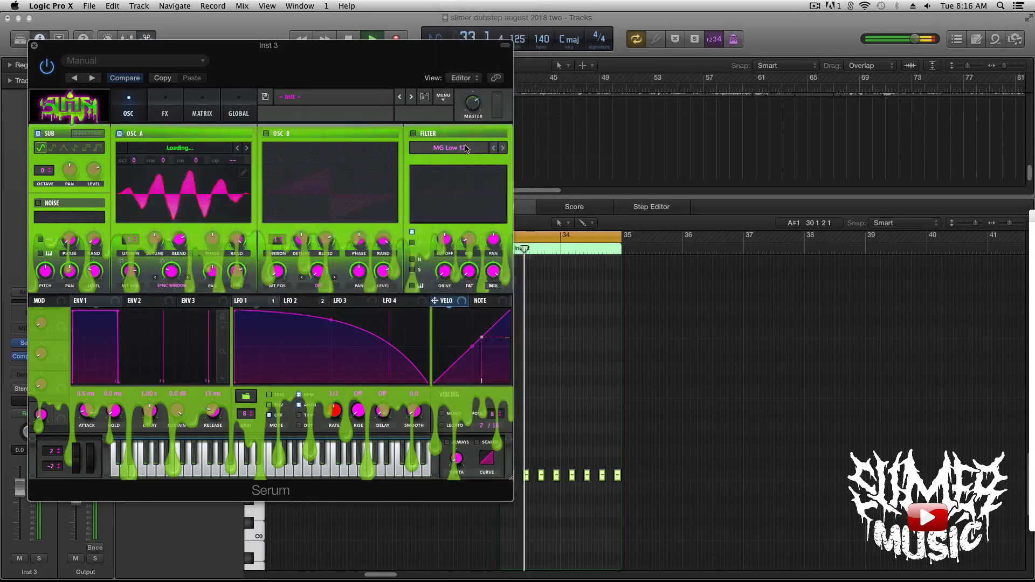
# Switch Inst 3's Osc A wavetable to Crosshatch and view the list of wavetable folders
pyautogui.moveTo(255, 45); pyautogui.dragTo(301, 36)
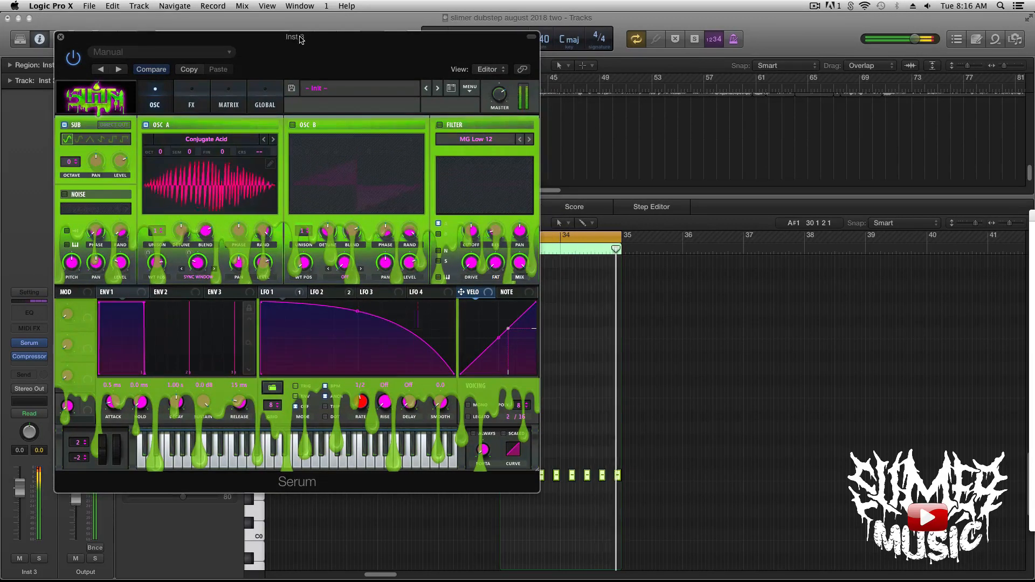
pyautogui.click(273, 141)
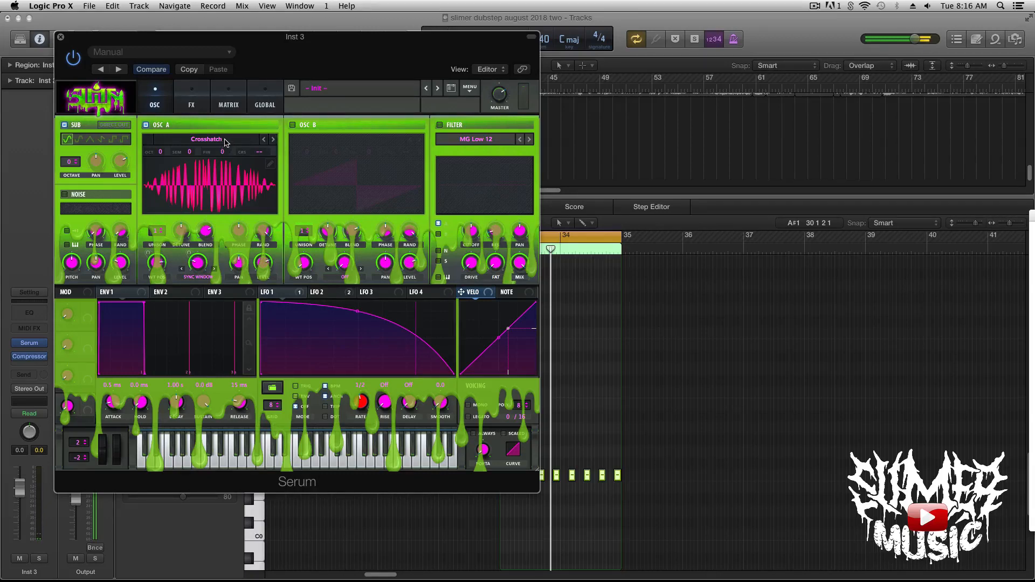
pyautogui.click(245, 138)
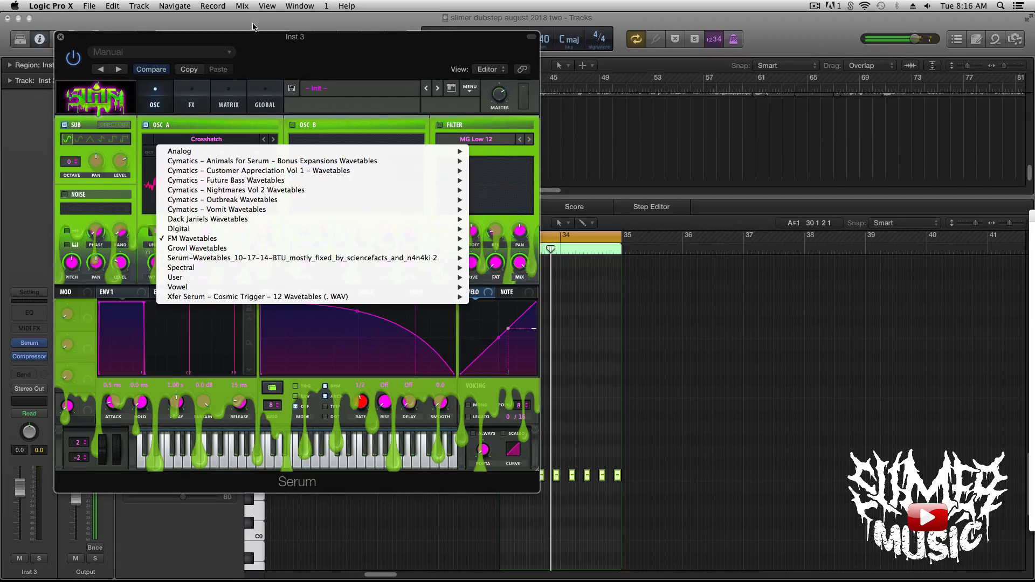
pyautogui.click(259, 41)
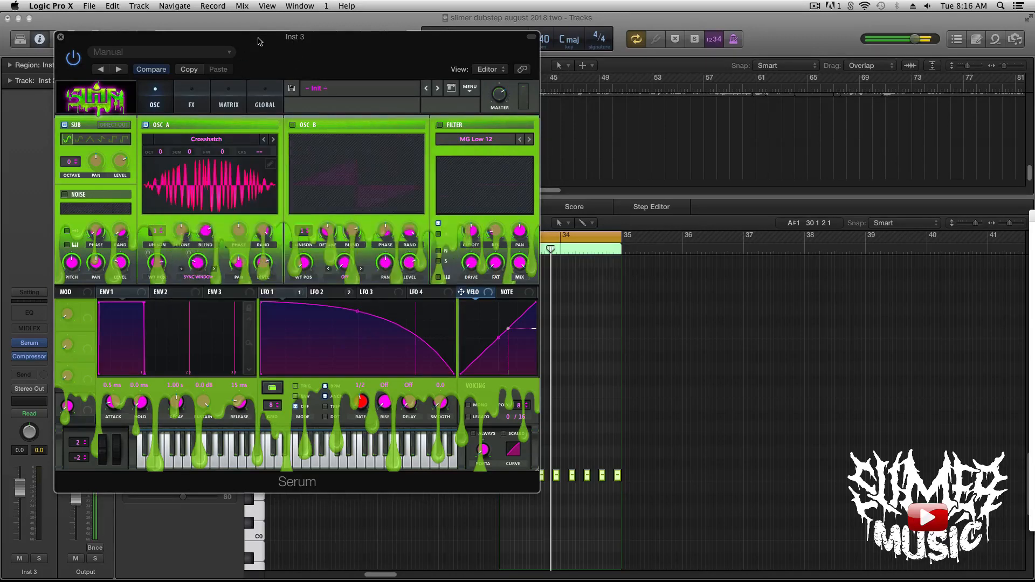
# Advance Inst 3's Osc A through the FM wavetables to Dont Do It 2 during playback, and adjust its wavetable position
pyautogui.click(273, 139)
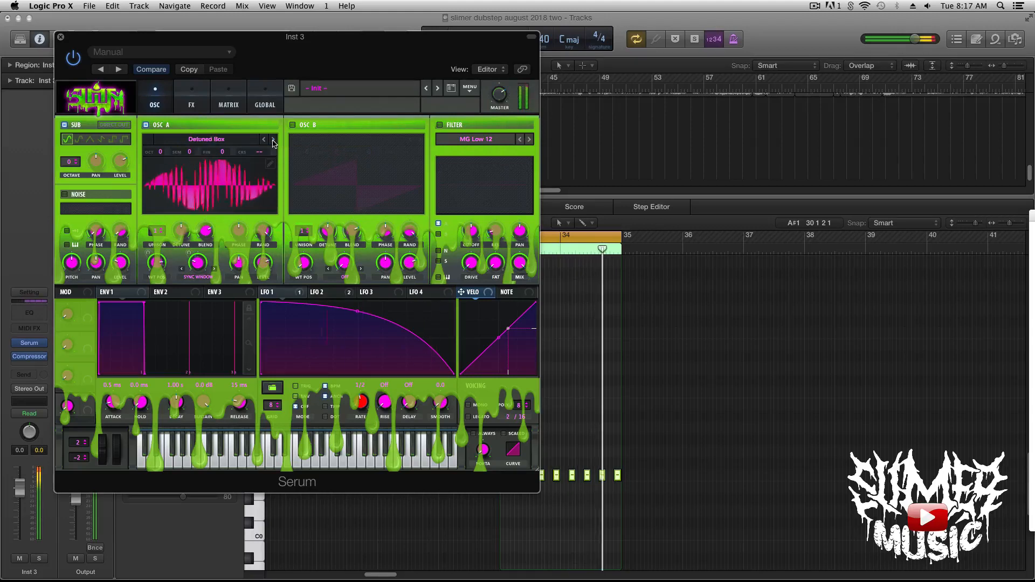
pyautogui.click(273, 140)
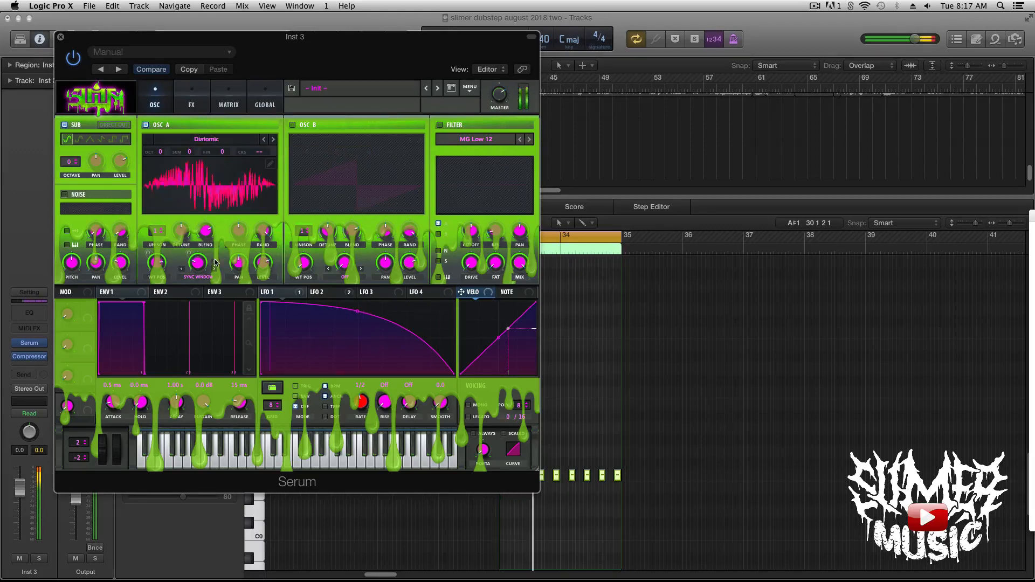
pyautogui.click(273, 139)
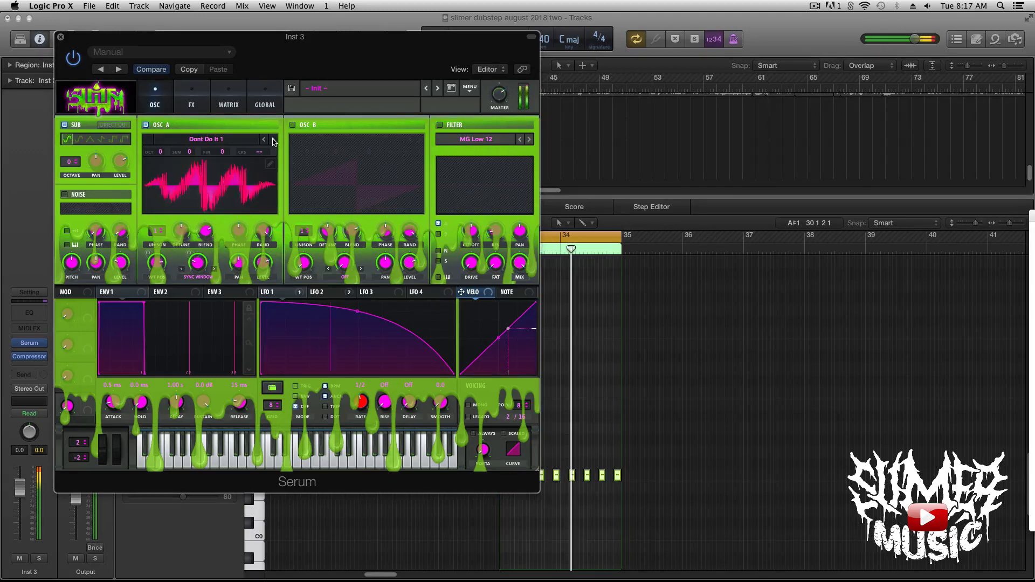
pyautogui.click(273, 140)
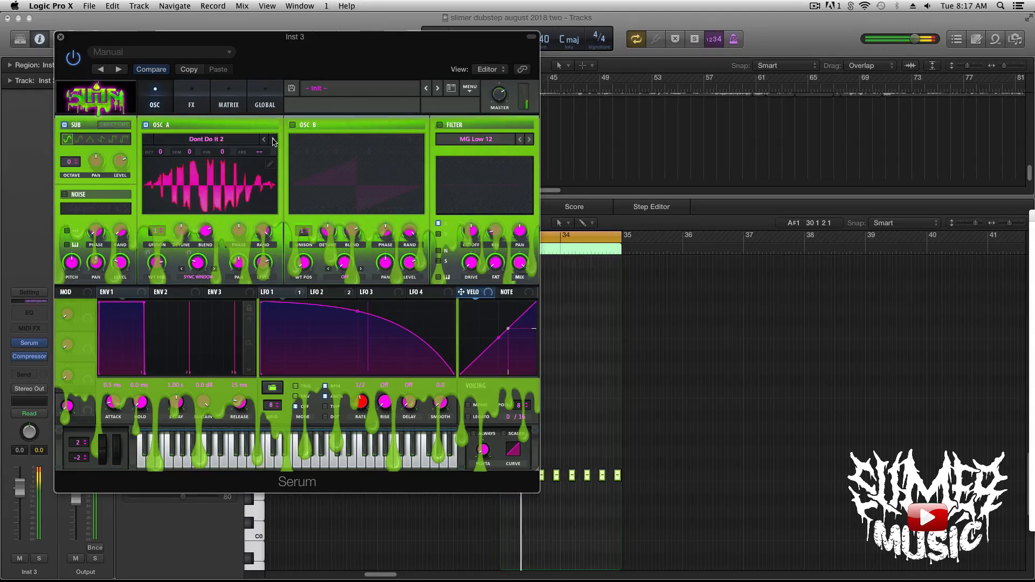
pyautogui.moveTo(156, 263); pyautogui.dragTo(204, 238)
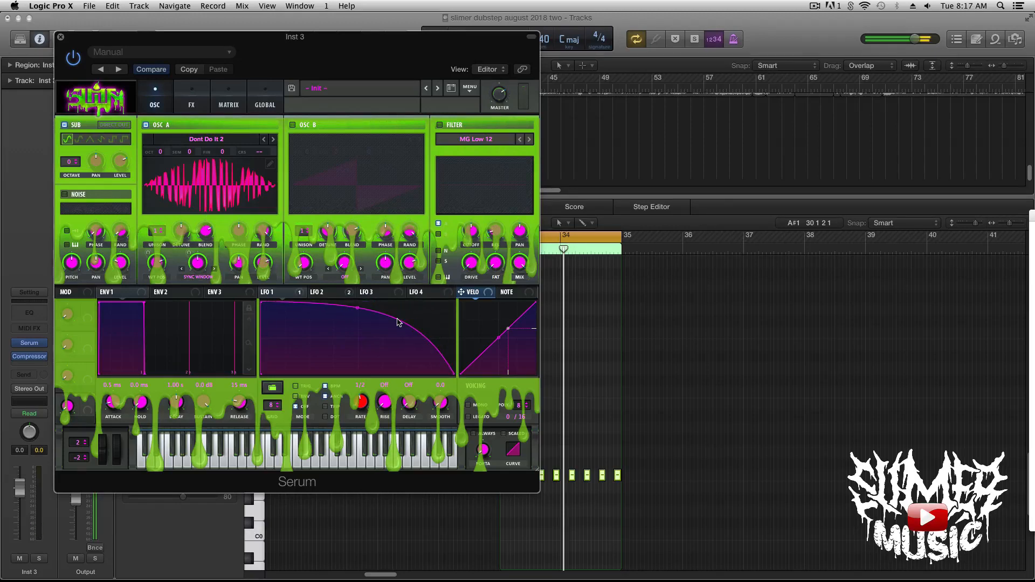
# Reshape Inst 3's LFO 1 into a flat line held at the maximum level, and play the loop with it
pyautogui.moveTo(397, 323); pyautogui.dragTo(451, 298)
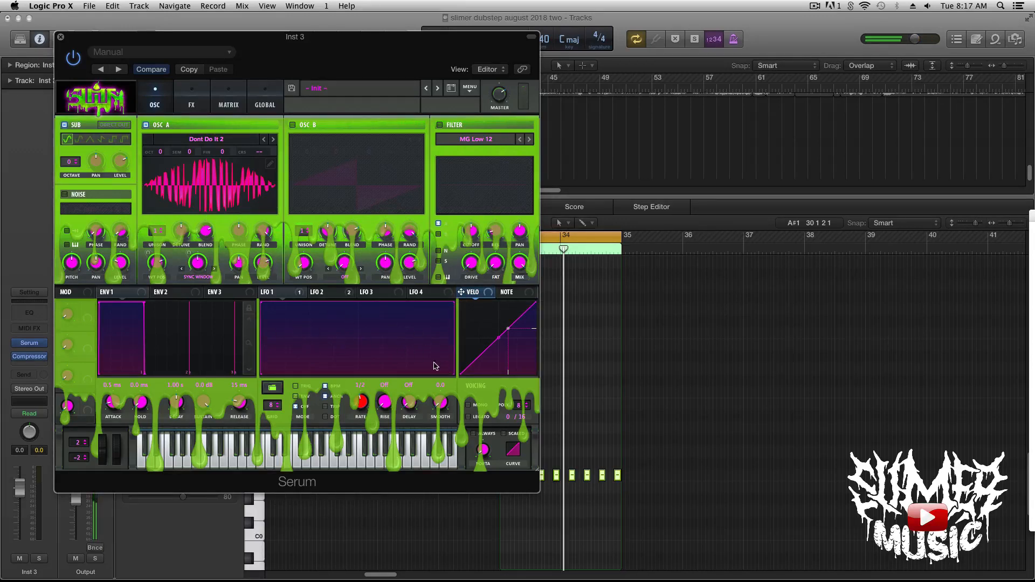
pyautogui.press('space')
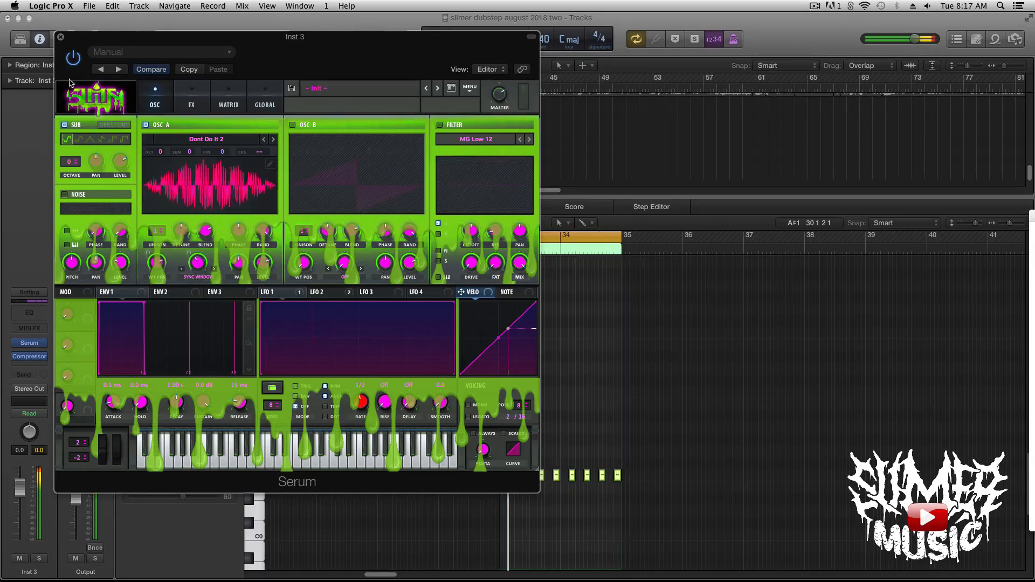
pyautogui.press('space')
# Close Inst 3's Serum and the note editor to return to the full track view, and open Serum on Inst 2
pyautogui.click(61, 38)
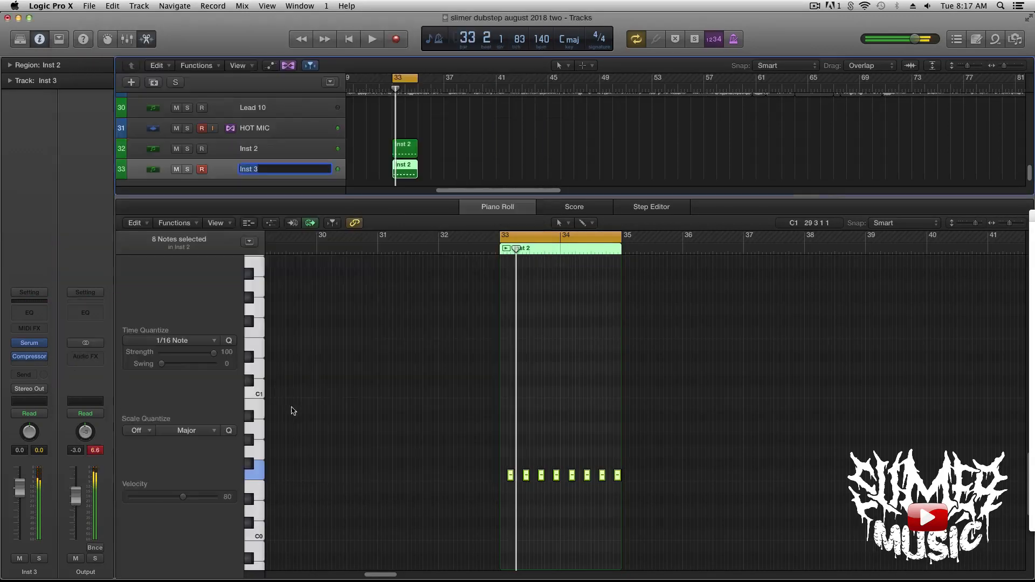
pyautogui.click(251, 205)
pyautogui.moveTo(253, 196); pyautogui.dragTo(263, 454)
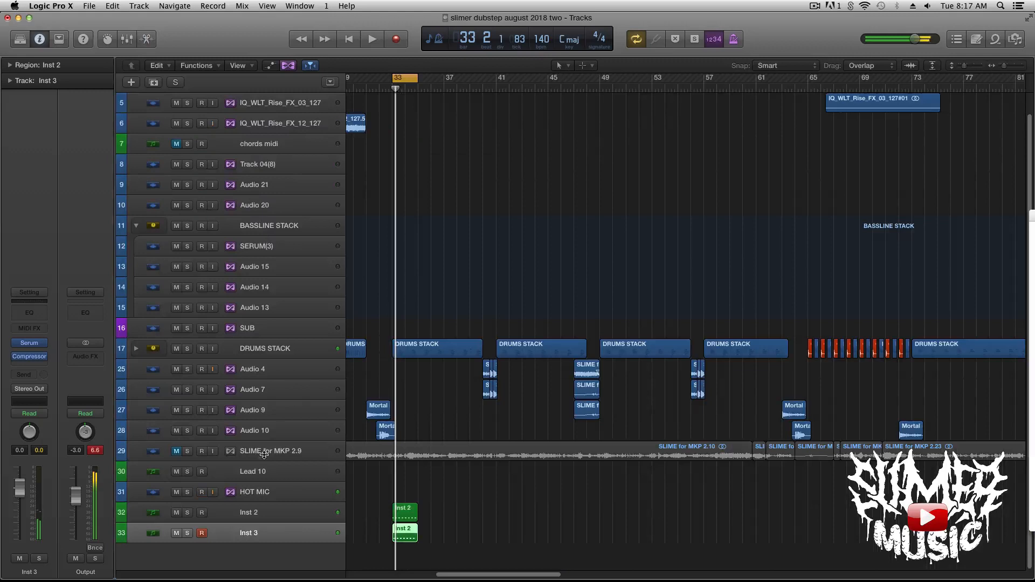
pyautogui.click(270, 513)
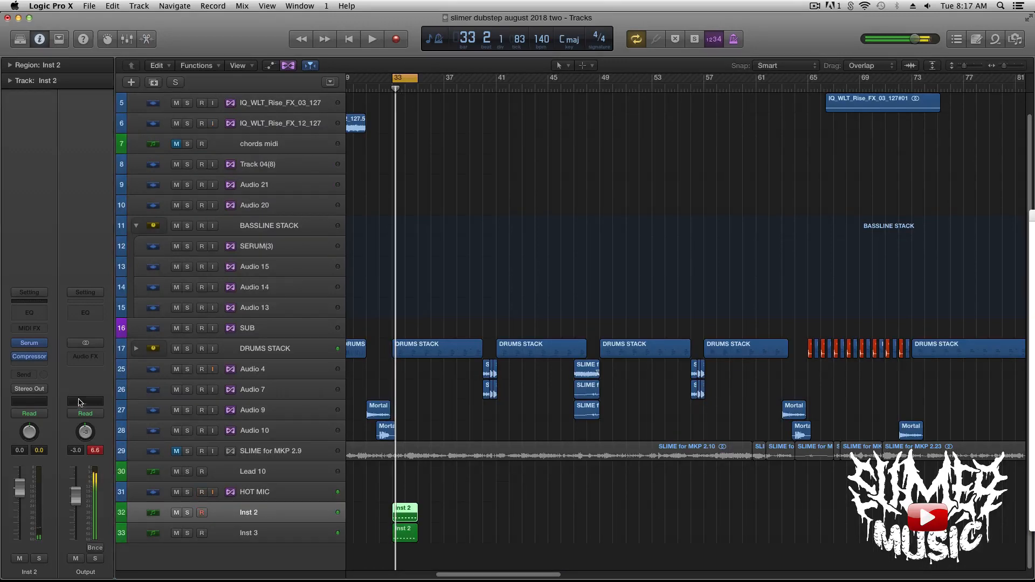
pyautogui.click(34, 343)
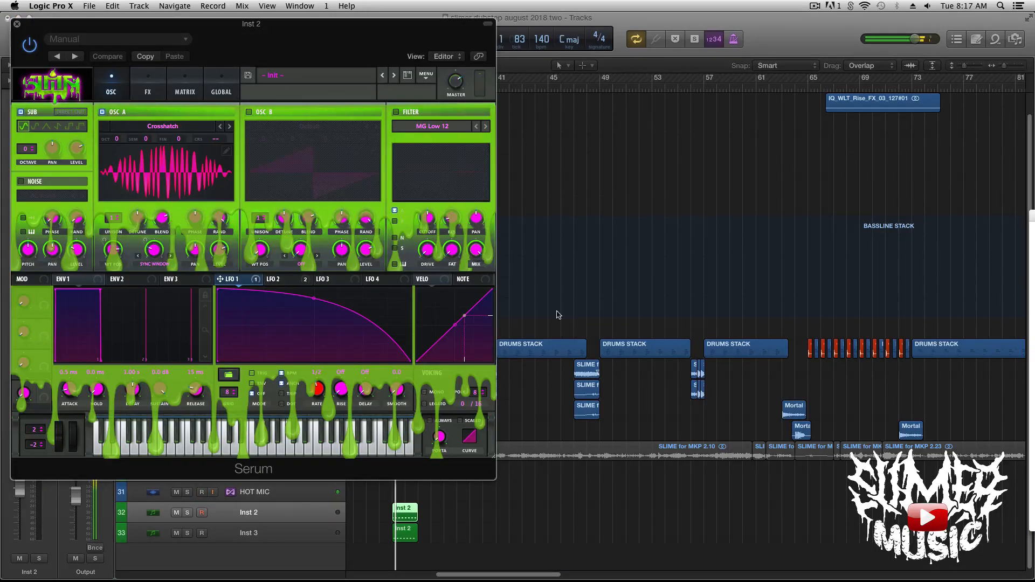
# Reshape LFO 1 in Inst 2's Serum into a flat line held at the maximum level
pyautogui.doubleClick(317, 300)
pyautogui.moveTo(319, 302); pyautogui.dragTo(346, 256)
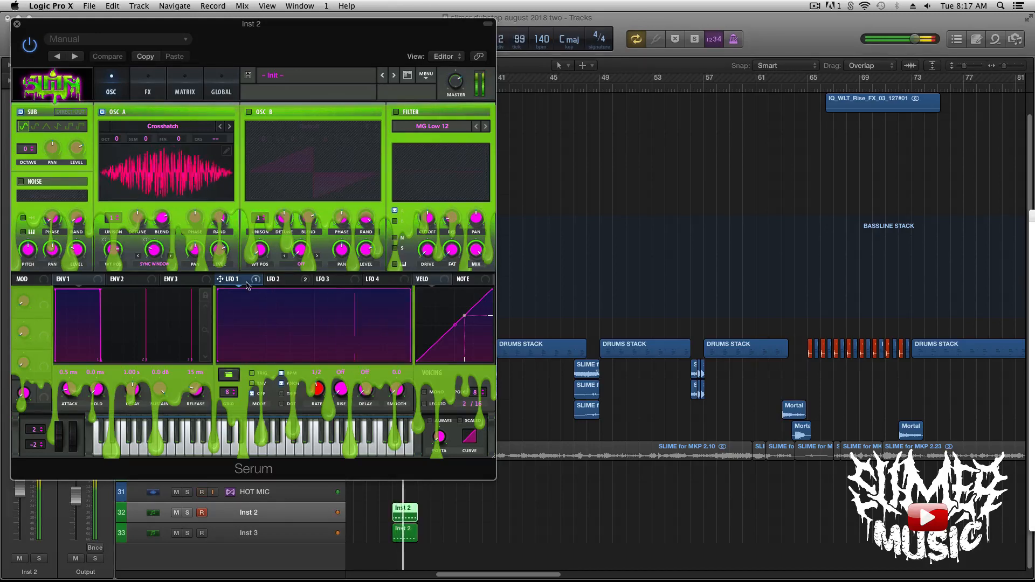
pyautogui.click(282, 279)
pyautogui.click(231, 279)
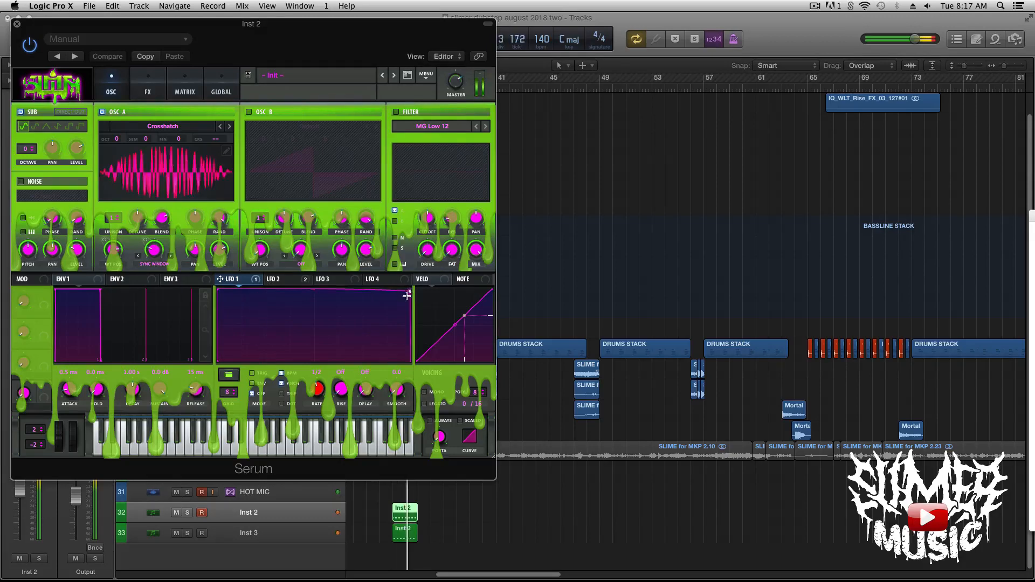
pyautogui.moveTo(406, 296)
pyautogui.mouseDown()
pyautogui.moveTo(393, 317)
pyautogui.moveTo(411, 288)
pyautogui.mouseUp()
# Straighten LFO 2's curve in Inst 2's Serum and raise it into a flat line at the maximum level
pyautogui.click(284, 280)
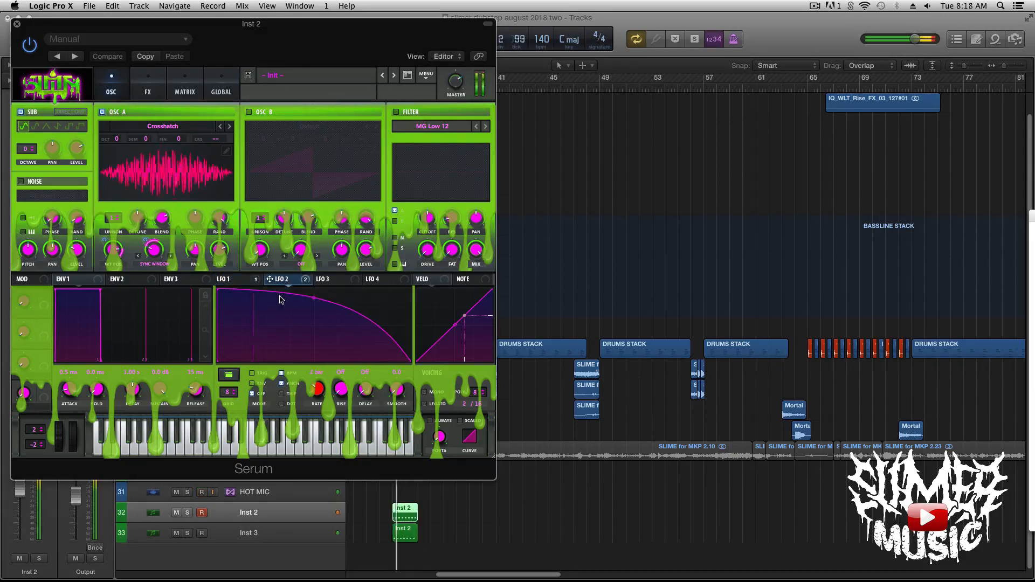
pyautogui.moveTo(313, 300); pyautogui.dragTo(430, 269)
pyautogui.doubleClick(382, 308)
pyautogui.doubleClick(383, 308)
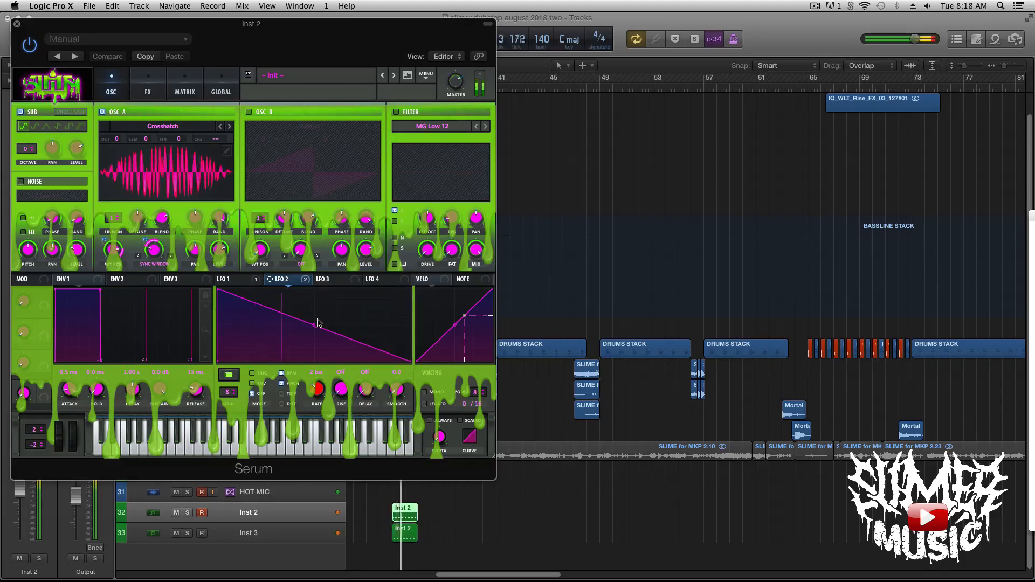
pyautogui.moveTo(315, 324); pyautogui.dragTo(411, 281)
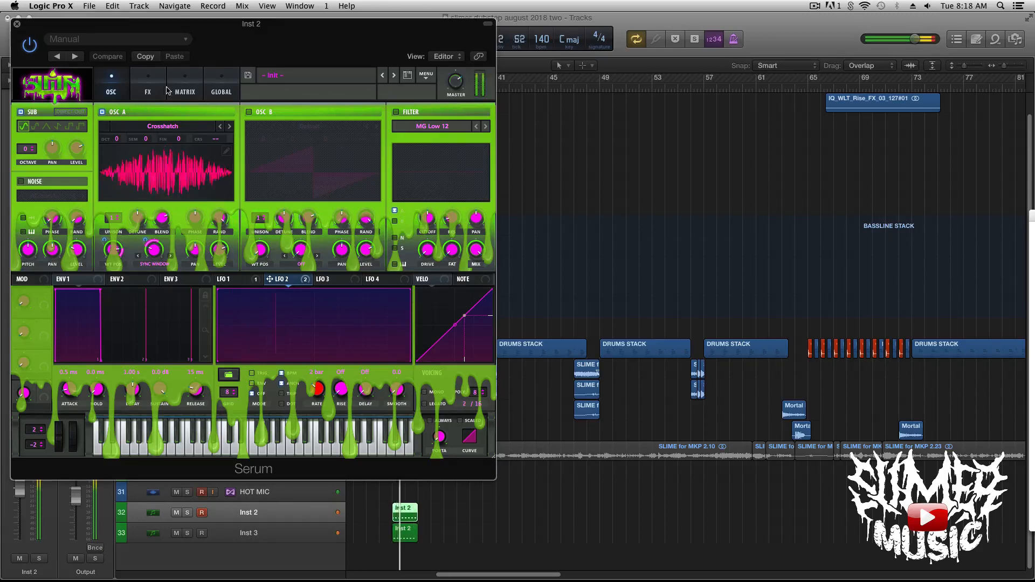
# Select the Inst 3 track, close Inst 2's Serum and open Inst 3's Serum
pyautogui.click(259, 534)
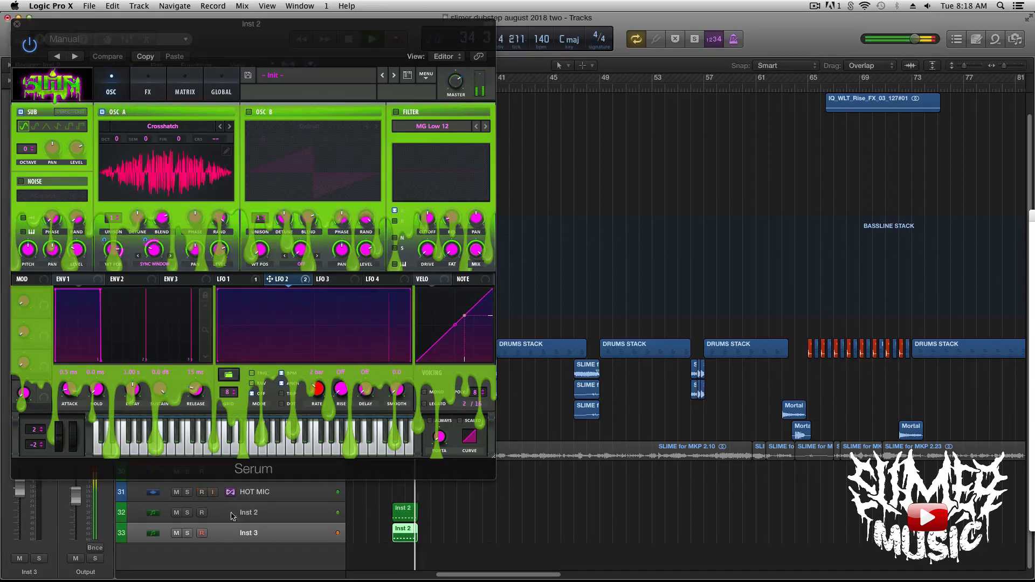
pyautogui.click(18, 21)
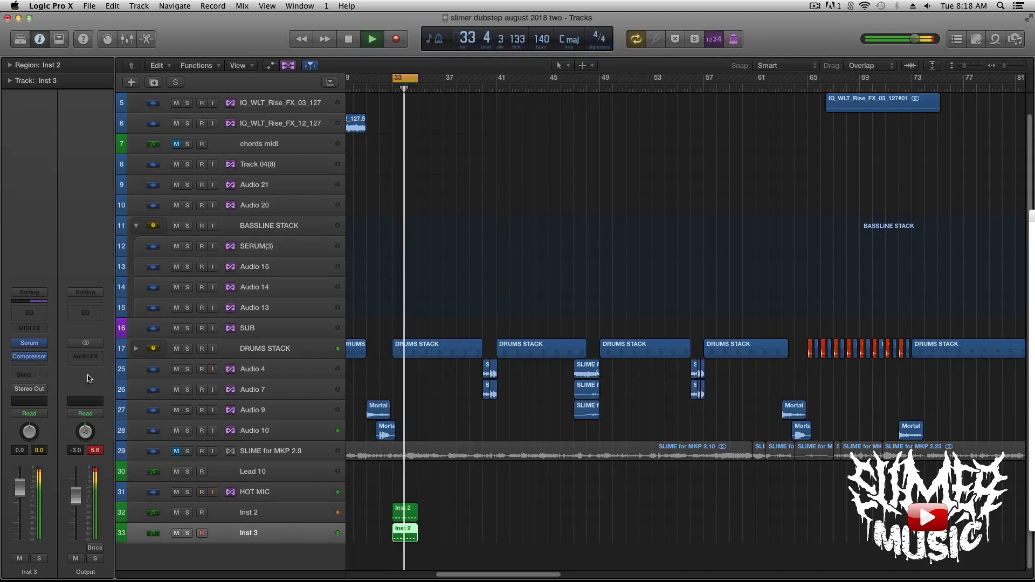
pyautogui.click(30, 344)
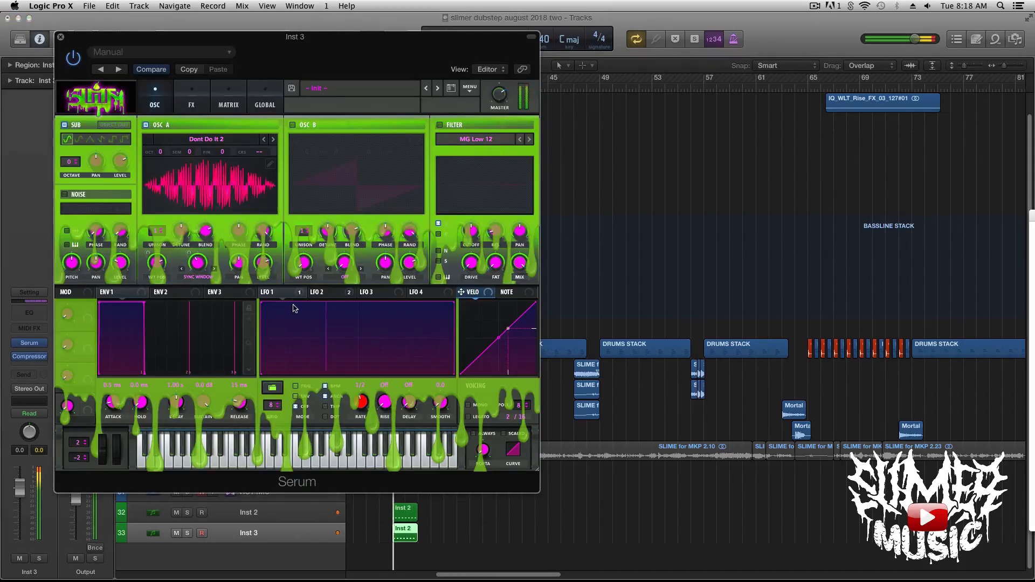
# Reshape LFO 2 in Inst 3's Serum into a flat line held at the maximum level
pyautogui.doubleClick(368, 314)
pyautogui.doubleClick(367, 314)
pyautogui.moveTo(368, 315); pyautogui.dragTo(484, 288)
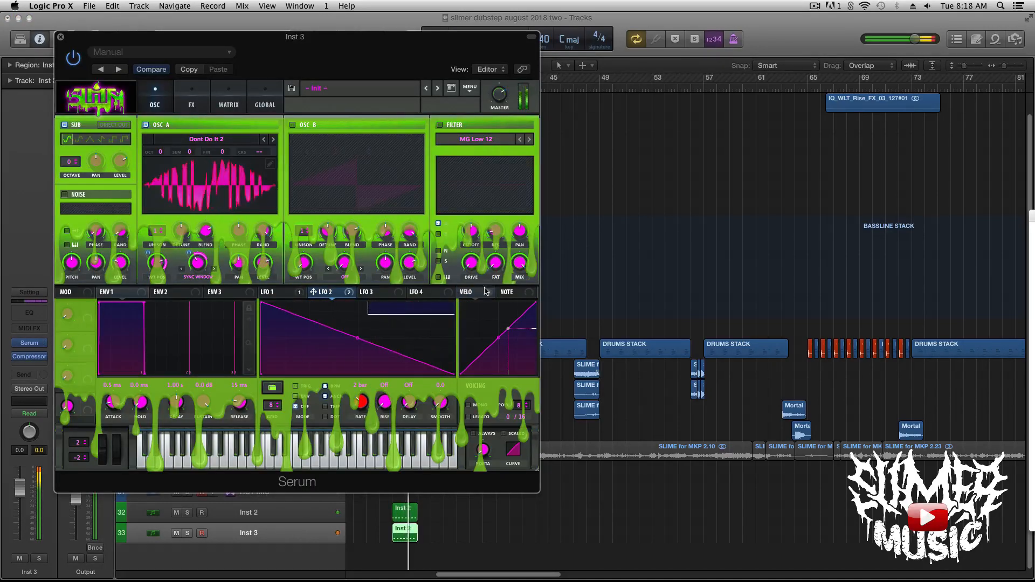
pyautogui.doubleClick(389, 349)
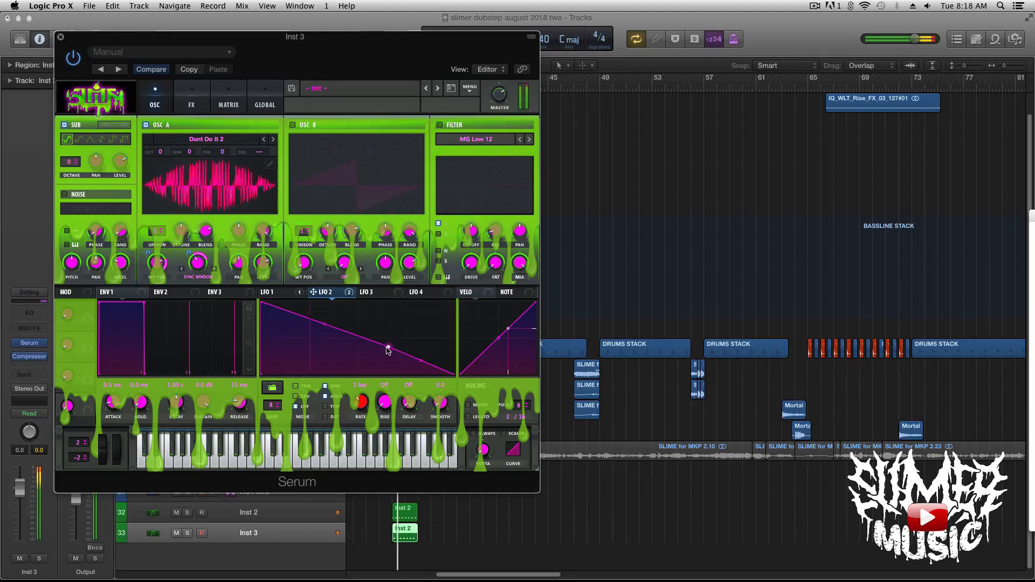
pyautogui.moveTo(388, 349); pyautogui.dragTo(486, 282)
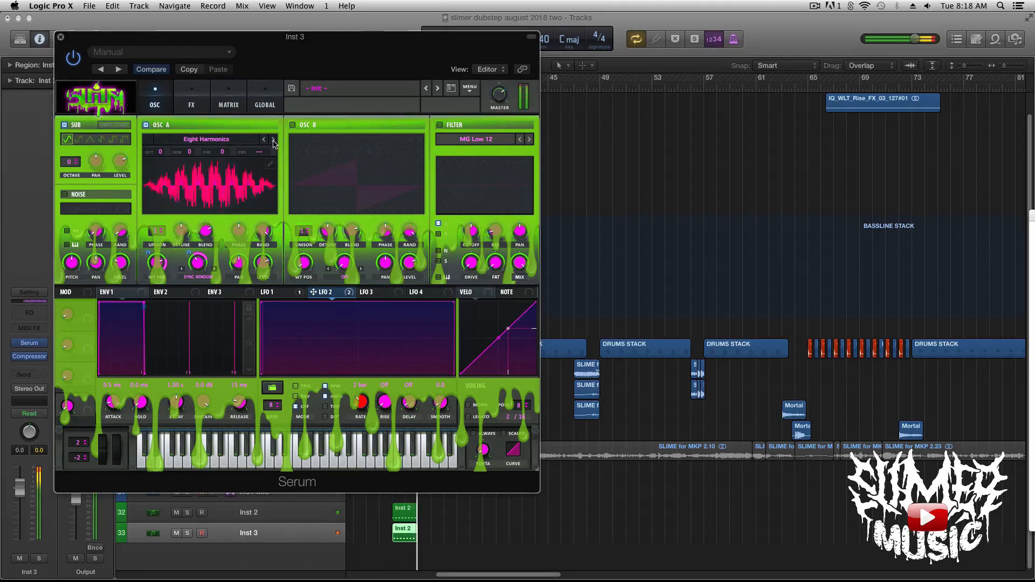
# Lower Inst 3's Osc A warp amount while the loop plays with the Eight Harmonics wavetable
pyautogui.moveTo(195, 270)
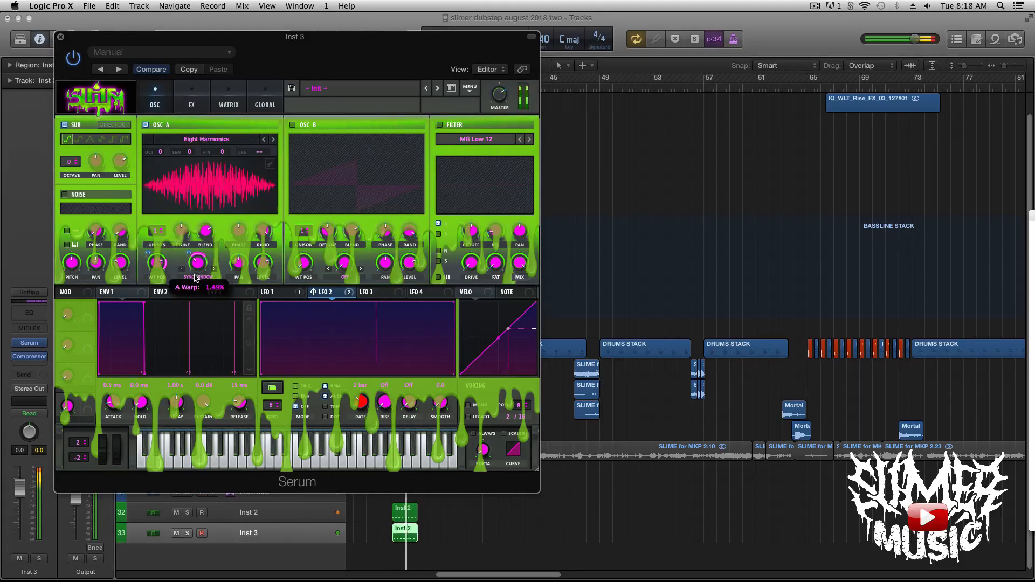
pyautogui.moveTo(198, 285); pyautogui.dragTo(199, 299)
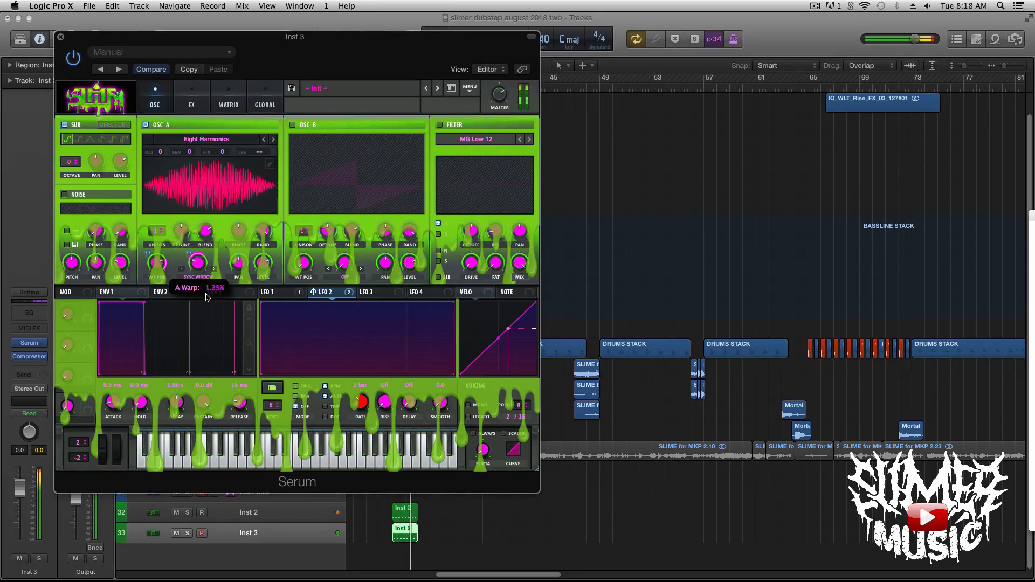
pyautogui.moveTo(205, 296); pyautogui.dragTo(211, 309)
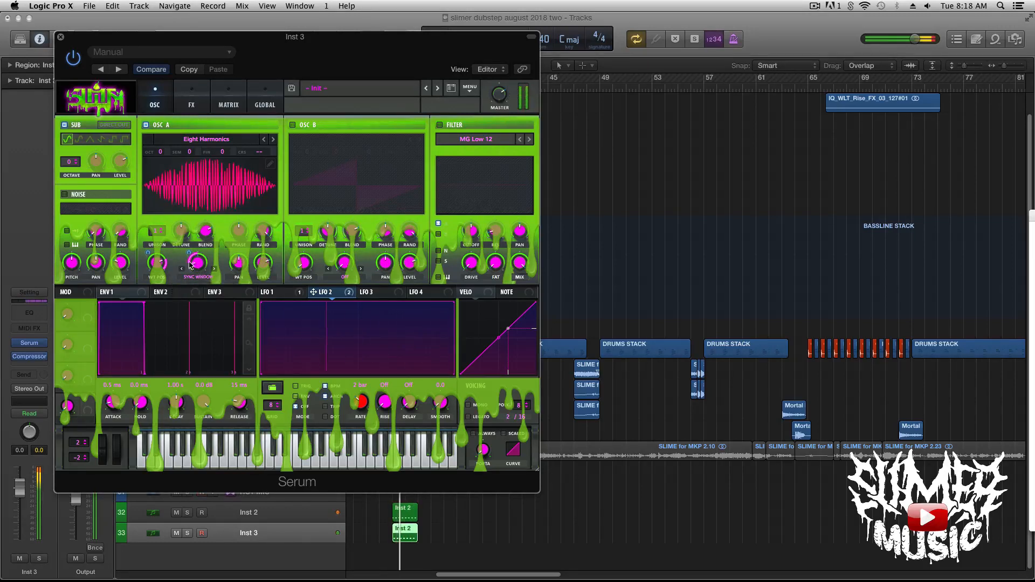
pyautogui.moveTo(186, 254)
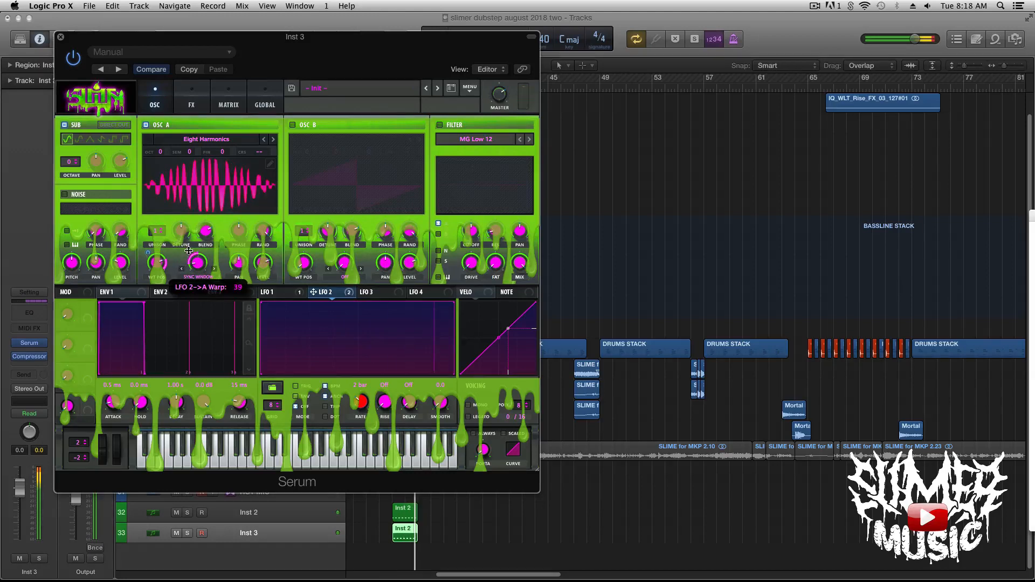
# Advance Inst 3's Osc A through the Equation and Evil Trunk 1 wavetables to Four Peaks during playback
pyautogui.click(273, 141)
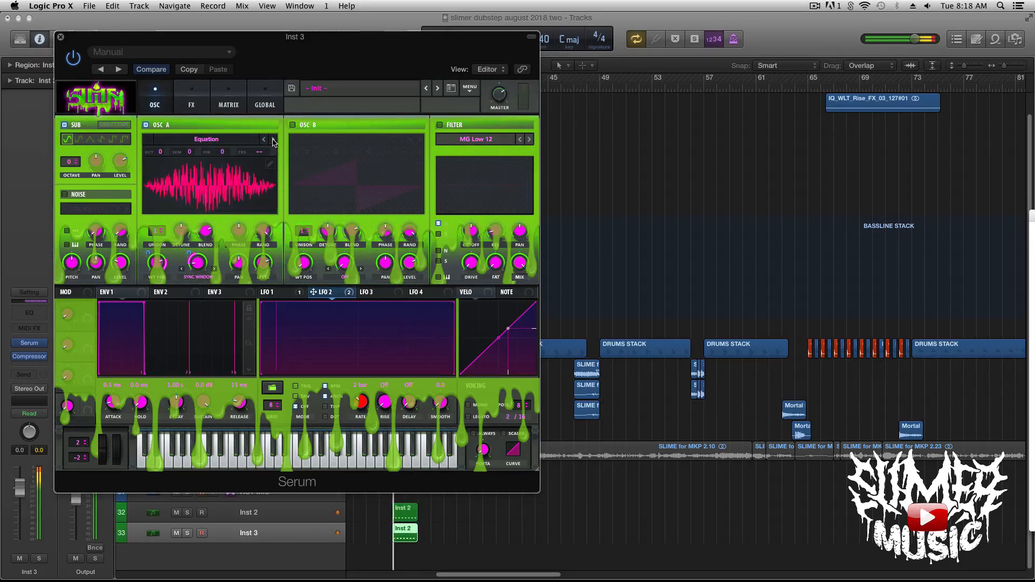
pyautogui.click(273, 141)
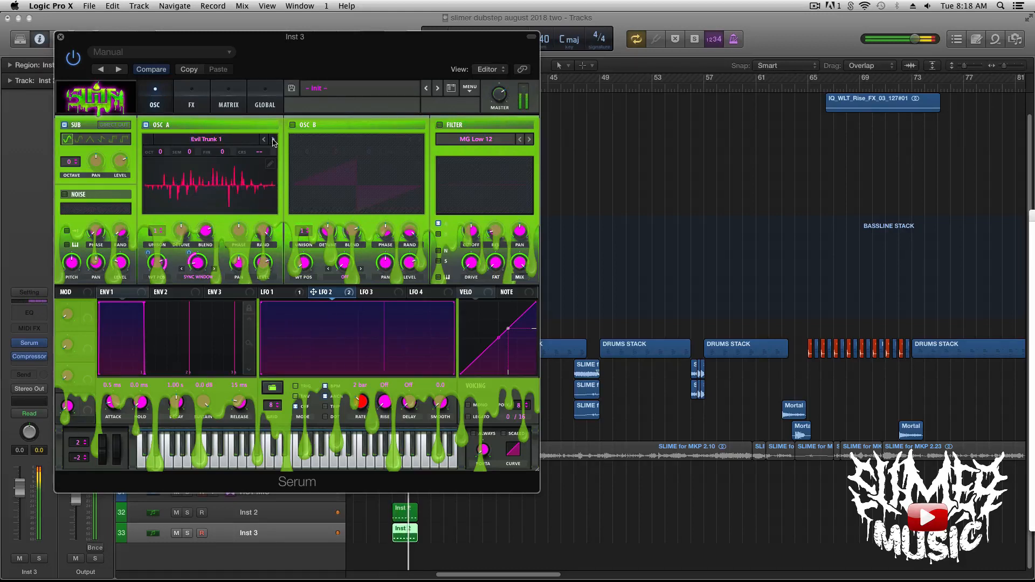
pyautogui.click(274, 141)
pyautogui.click(273, 141)
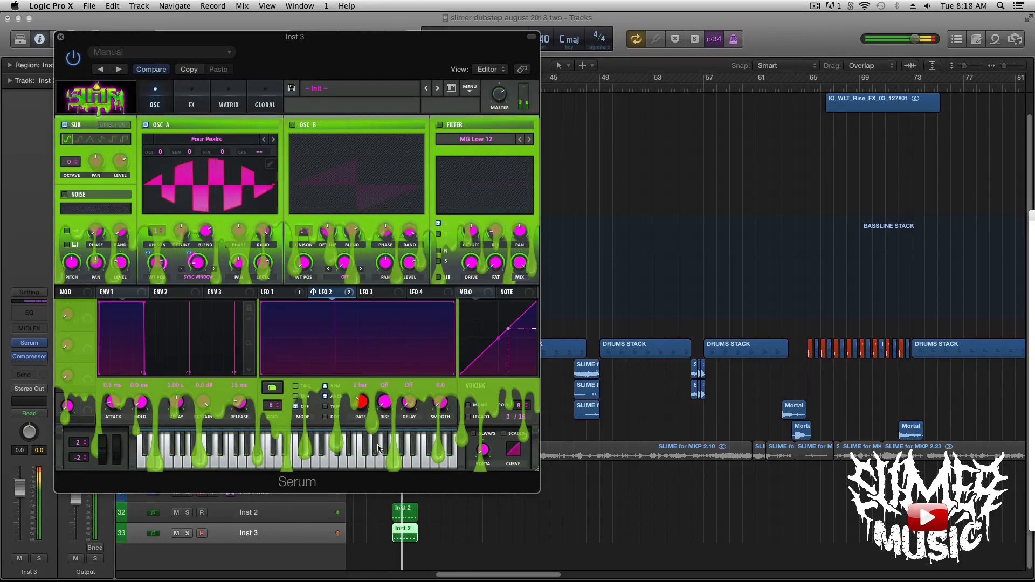
# Change LFO 2's rate from its two-bar setting, and set LFO 1's rate to bar
pyautogui.moveTo(361, 403); pyautogui.dragTo(363, 390)
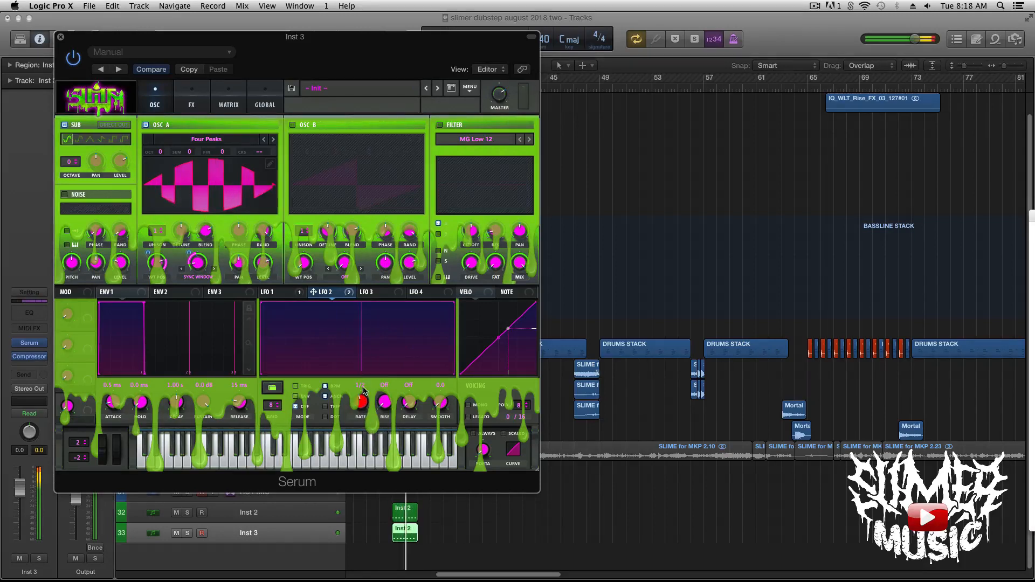
pyautogui.click(279, 293)
pyautogui.moveTo(362, 401); pyautogui.dragTo(364, 436)
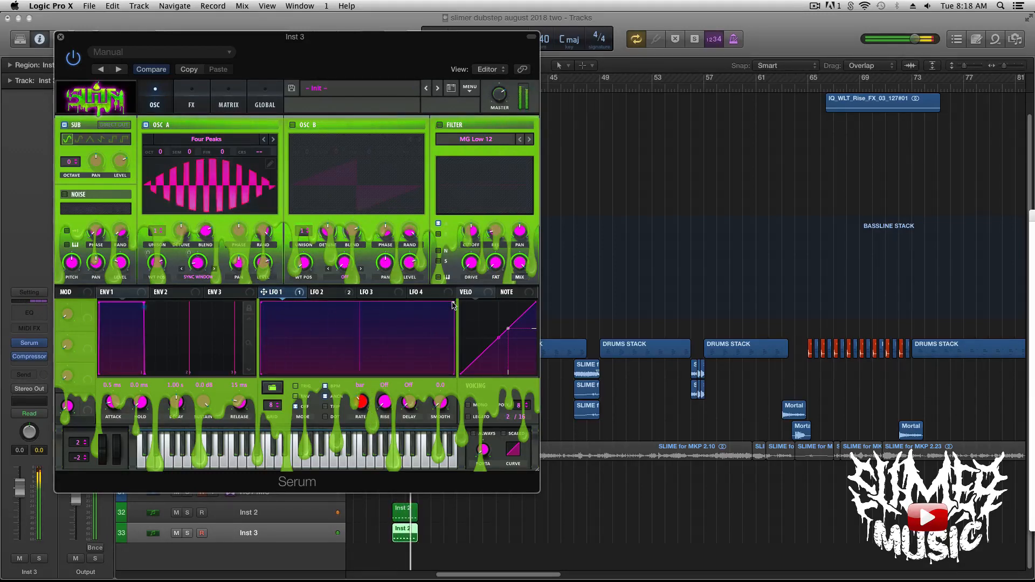
# Redraw LFO 1 as a curved rise to an early peak, a sharp drop to a mid-level plateau and a sloping fall to zero
pyautogui.moveTo(453, 302); pyautogui.dragTo(345, 337)
pyautogui.doubleClick(348, 333)
pyautogui.doubleClick(264, 343)
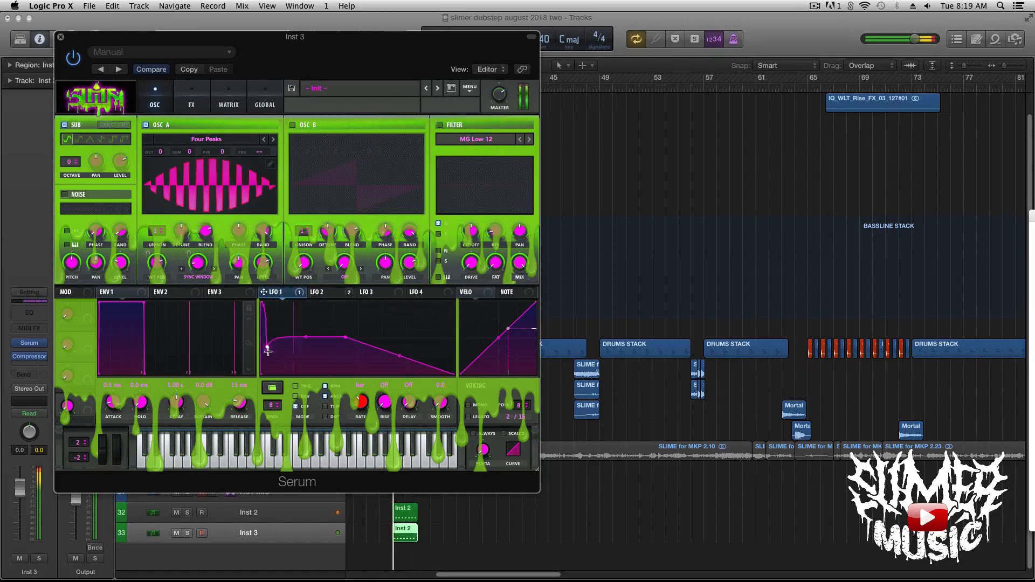
pyautogui.moveTo(264, 342); pyautogui.dragTo(261, 374)
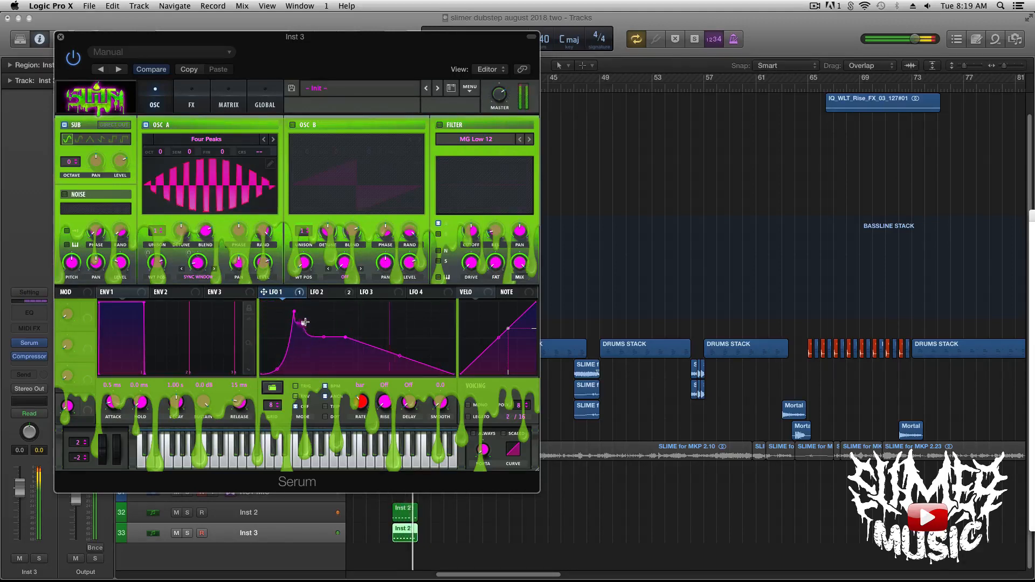
pyautogui.moveTo(302, 323)
pyautogui.mouseDown()
pyautogui.moveTo(315, 315)
pyautogui.moveTo(296, 313)
pyautogui.mouseUp()
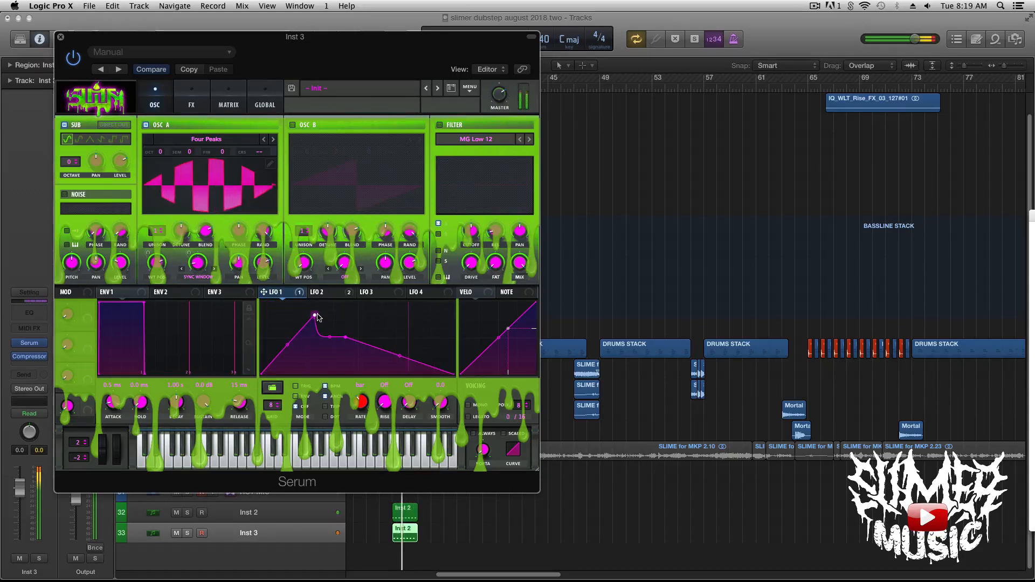
pyautogui.moveTo(284, 332); pyautogui.dragTo(280, 324)
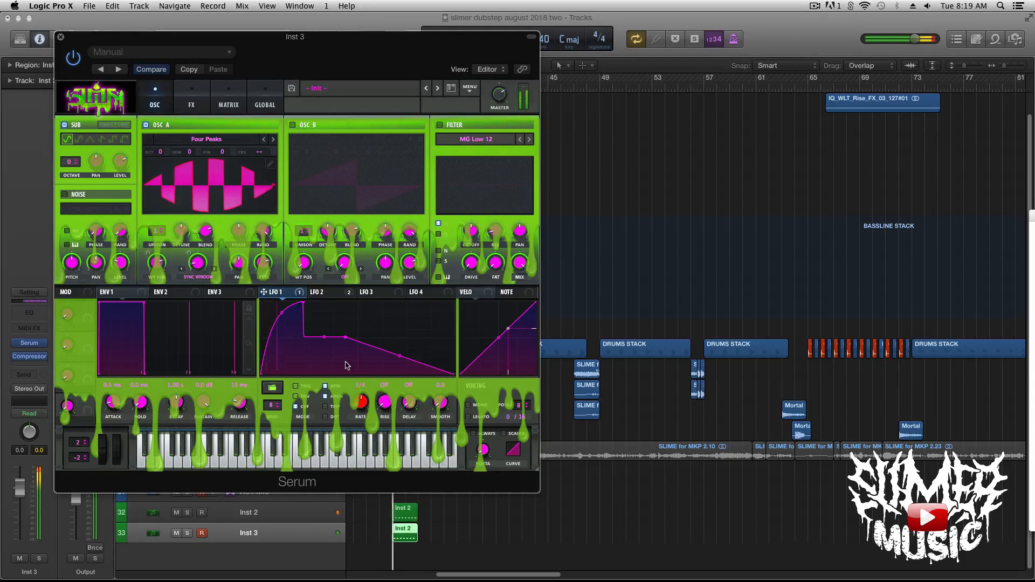
# Set LFO 1's rate to 1/8, raise its plateau to the maximum level and bow the final fall outward
pyautogui.moveTo(361, 403); pyautogui.dragTo(367, 412)
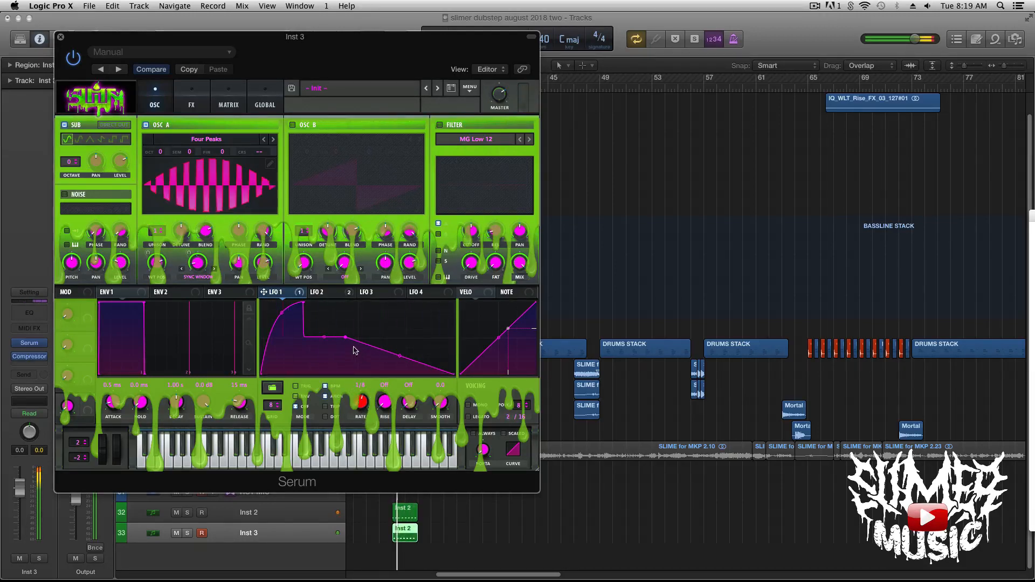
pyautogui.moveTo(323, 337); pyautogui.dragTo(360, 298)
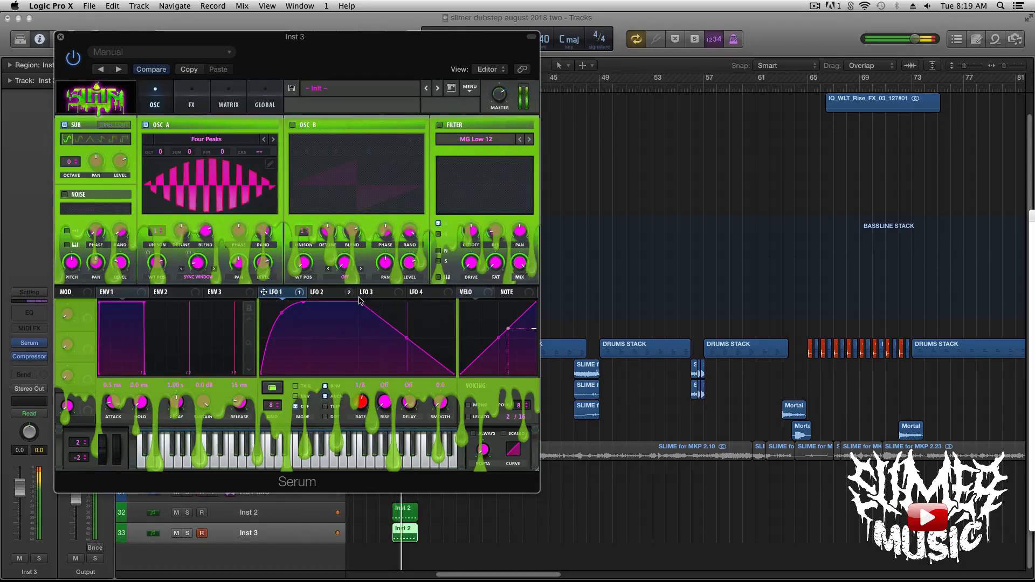
pyautogui.moveTo(407, 338)
pyautogui.mouseDown()
pyautogui.moveTo(401, 349)
pyautogui.moveTo(401, 320)
pyautogui.mouseUp()
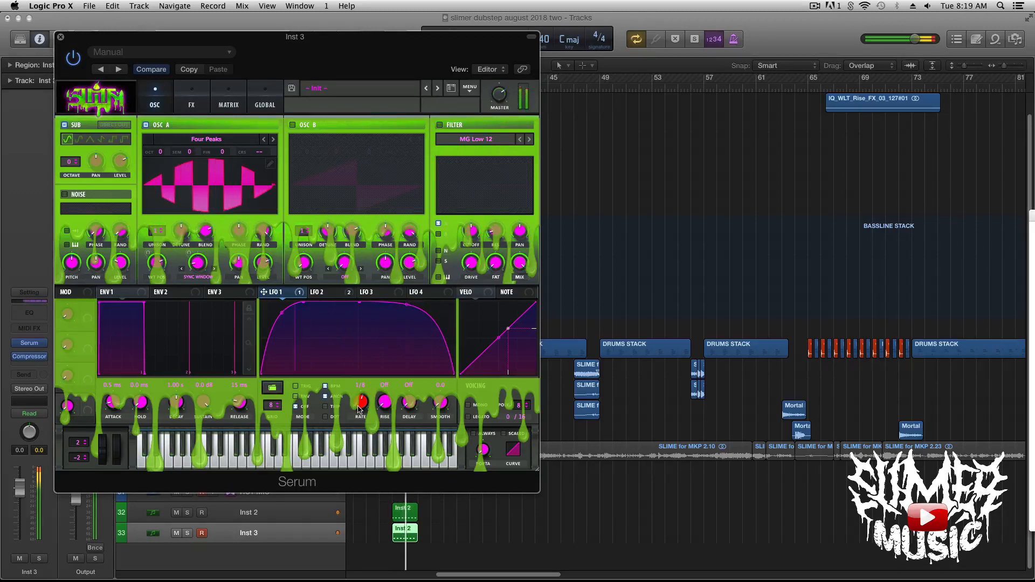
# Try LFO 1 at 1/16 and 1/32 rates, and lower its plateau slightly below the early peak with a rounded fall at the end
pyautogui.moveTo(360, 405); pyautogui.dragTo(359, 425)
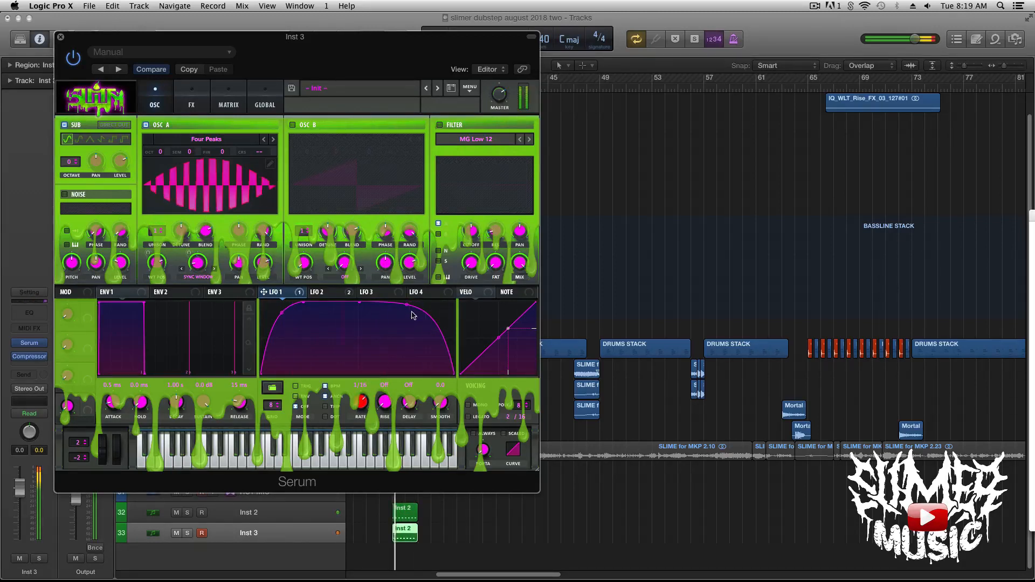
pyautogui.moveTo(406, 304); pyautogui.dragTo(401, 324)
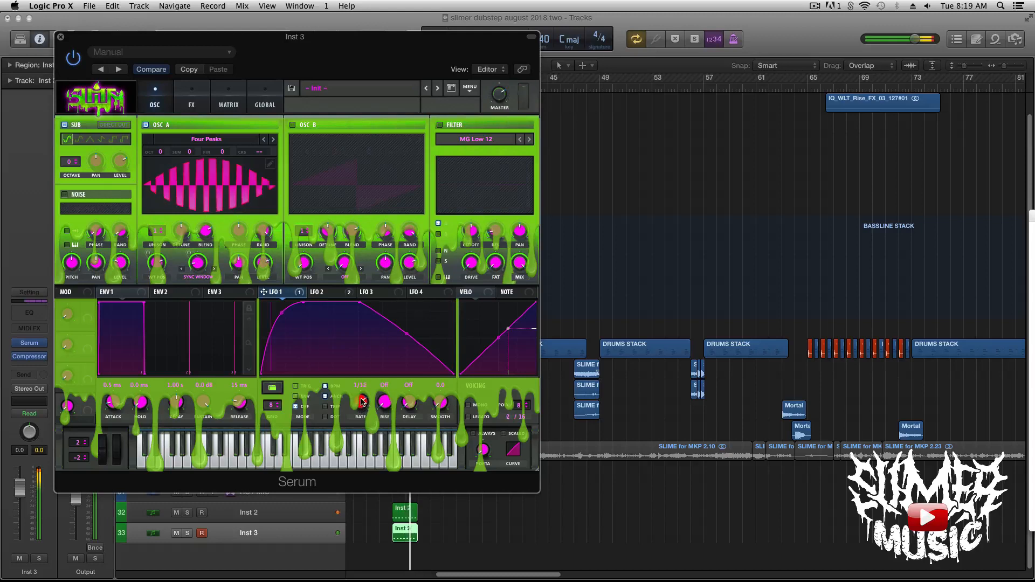
pyautogui.moveTo(362, 403); pyautogui.dragTo(328, 318)
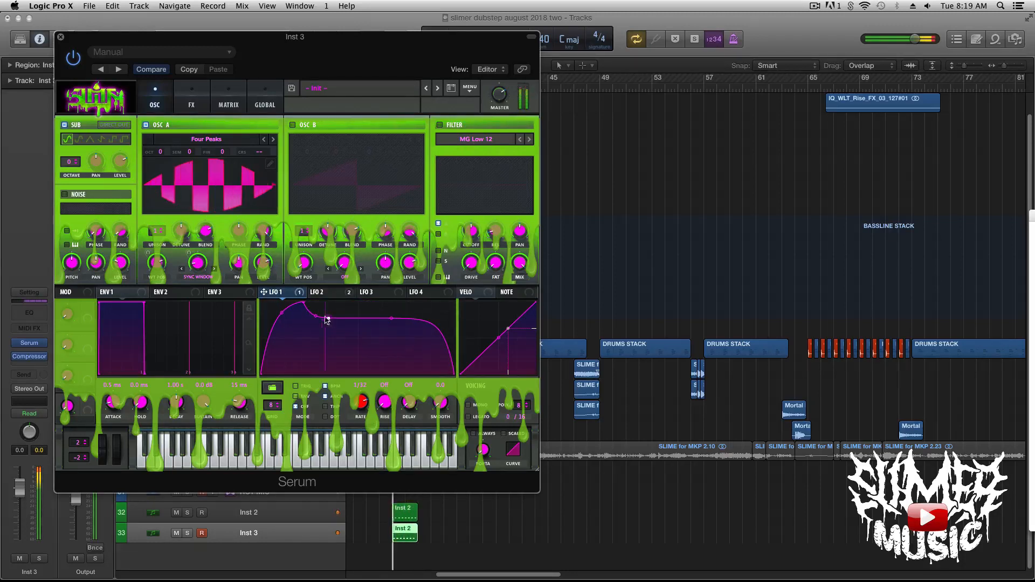
# Adjust Osc A's wavetable position and set LFO 1's rate to 1/8 while the loop plays
pyautogui.moveTo(154, 263)
pyautogui.mouseDown()
pyautogui.moveTo(152, 286)
pyautogui.moveTo(156, 274)
pyautogui.mouseUp()
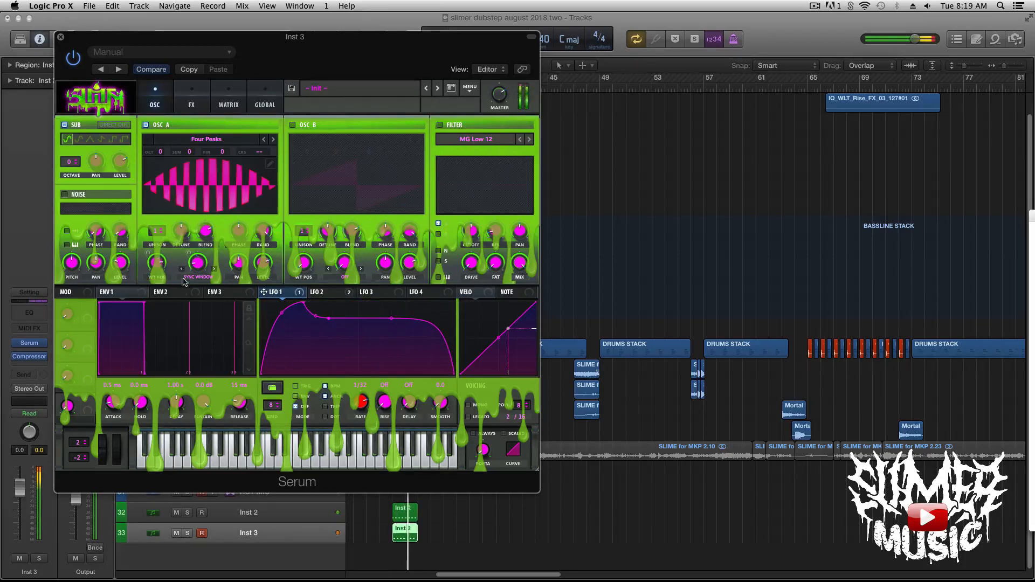
pyautogui.moveTo(361, 403); pyautogui.dragTo(363, 418)
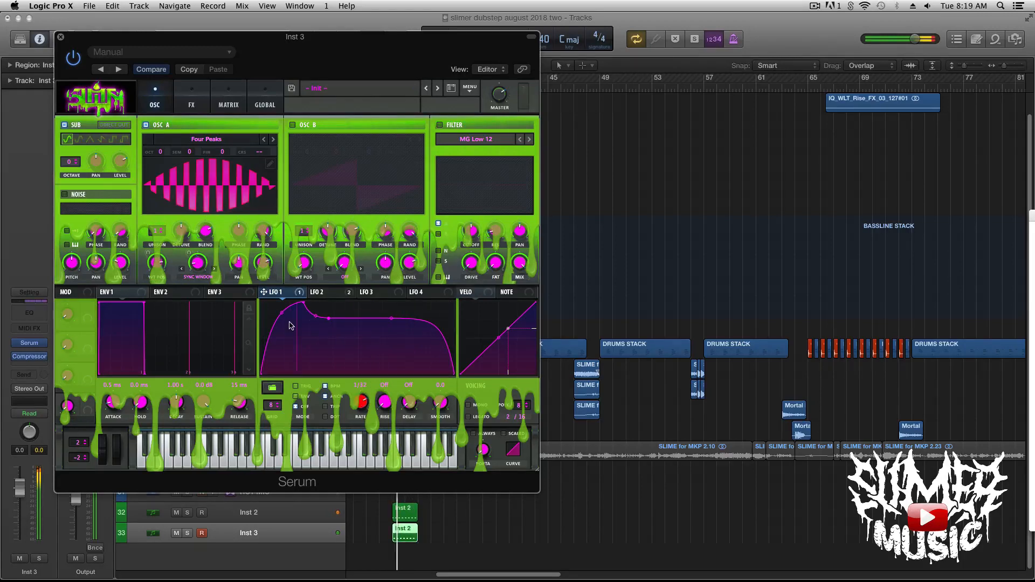
pyautogui.moveTo(201, 263)
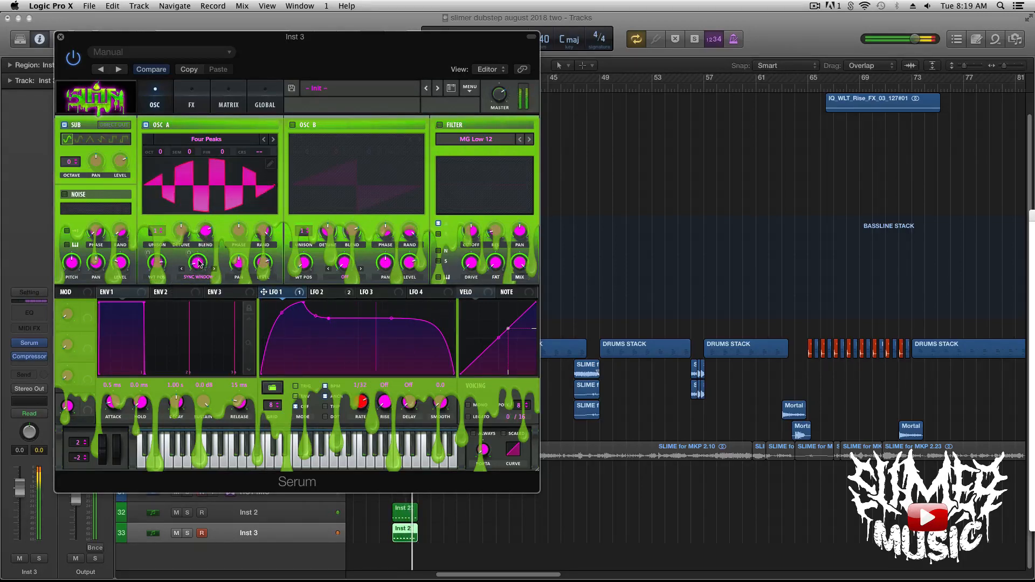
pyautogui.moveTo(362, 402); pyautogui.dragTo(363, 413)
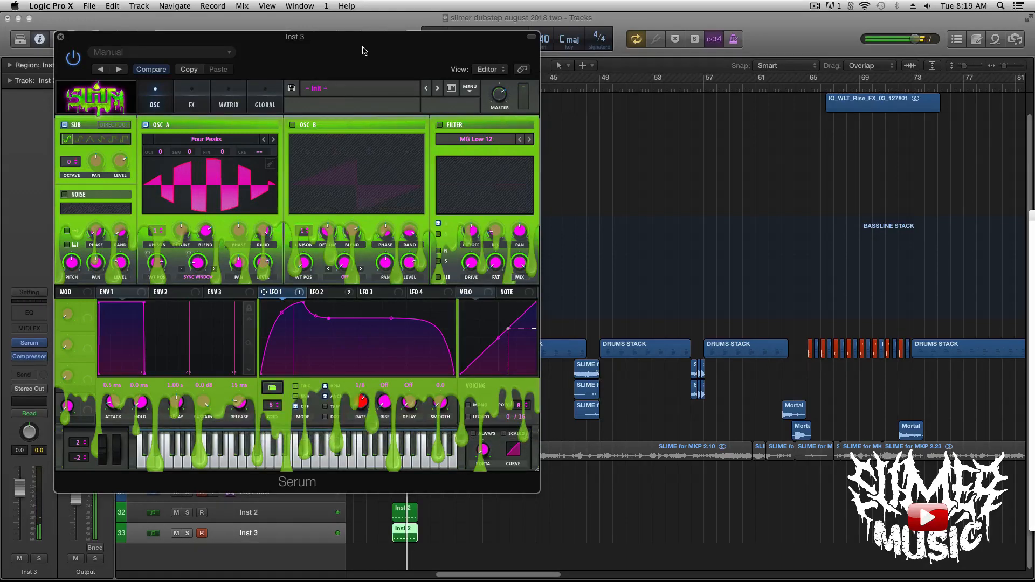
pyautogui.moveTo(354, 51); pyautogui.dragTo(415, 90)
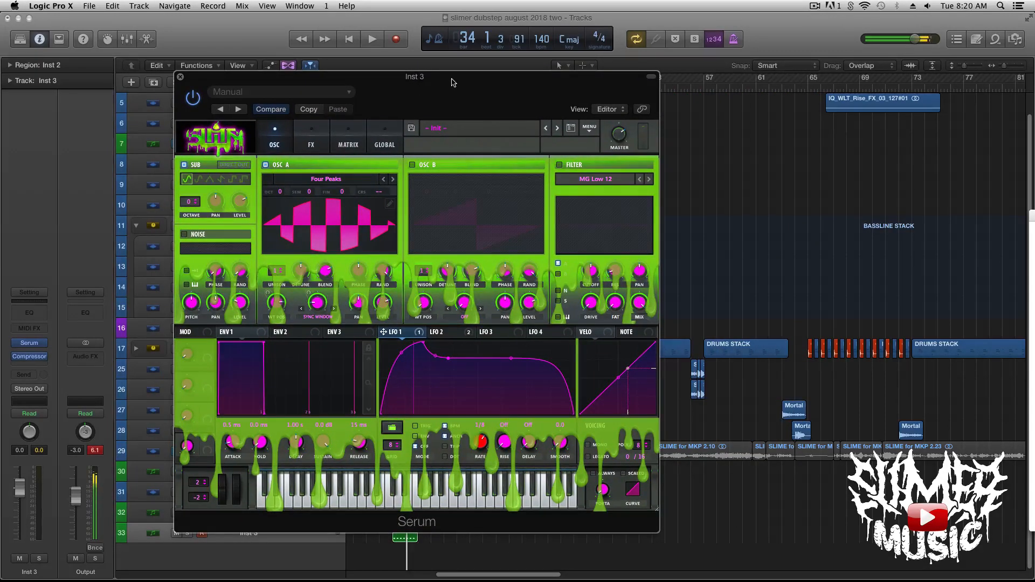
pyautogui.click(815, 7)
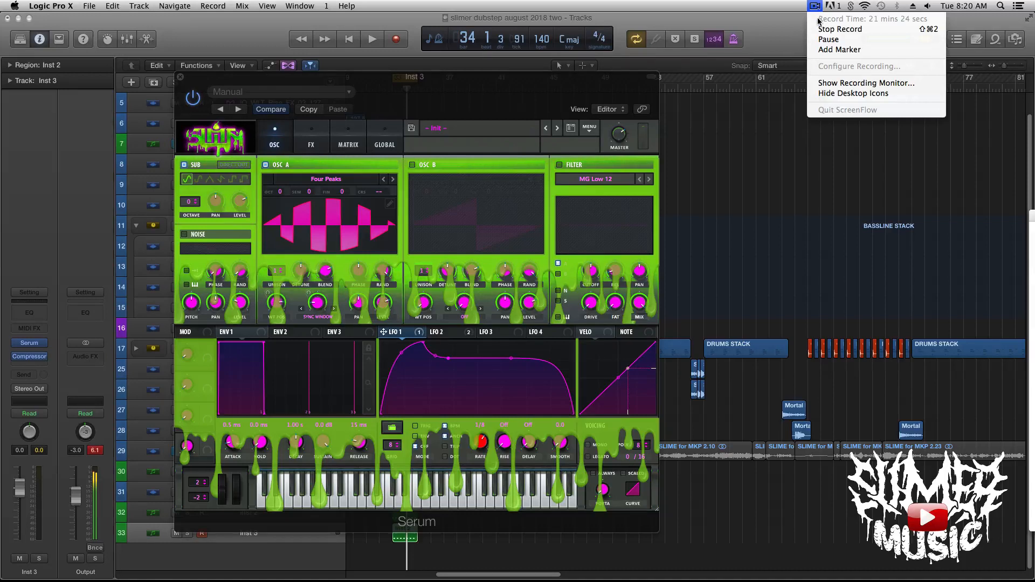
pyautogui.click(728, 6)
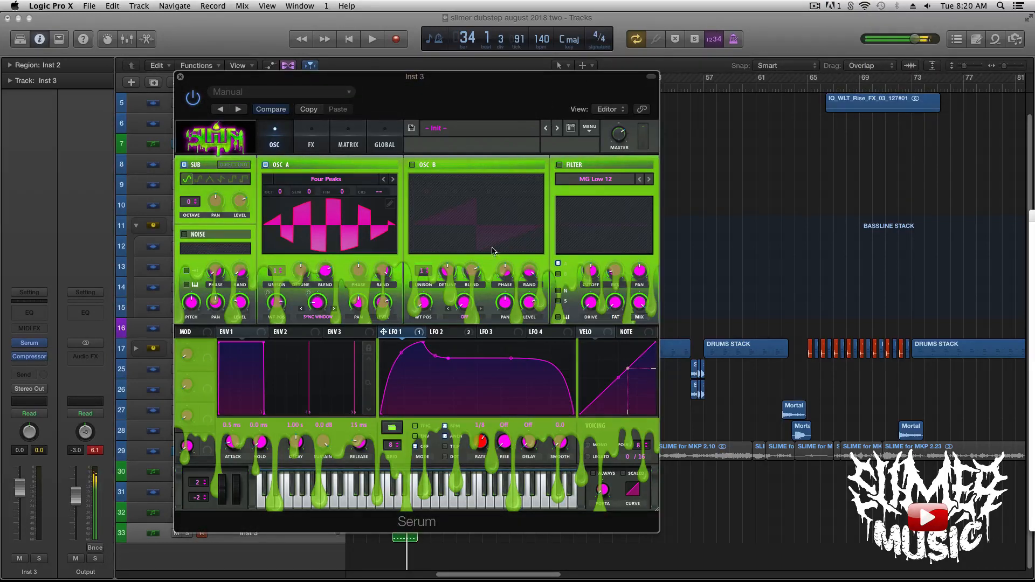
pyautogui.moveTo(489, 82); pyautogui.dragTo(484, 84)
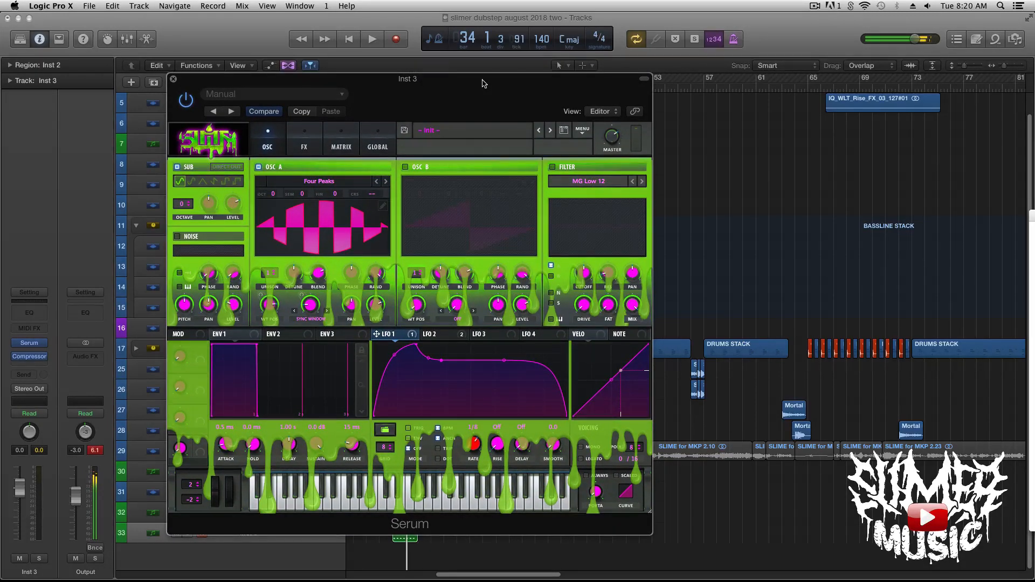